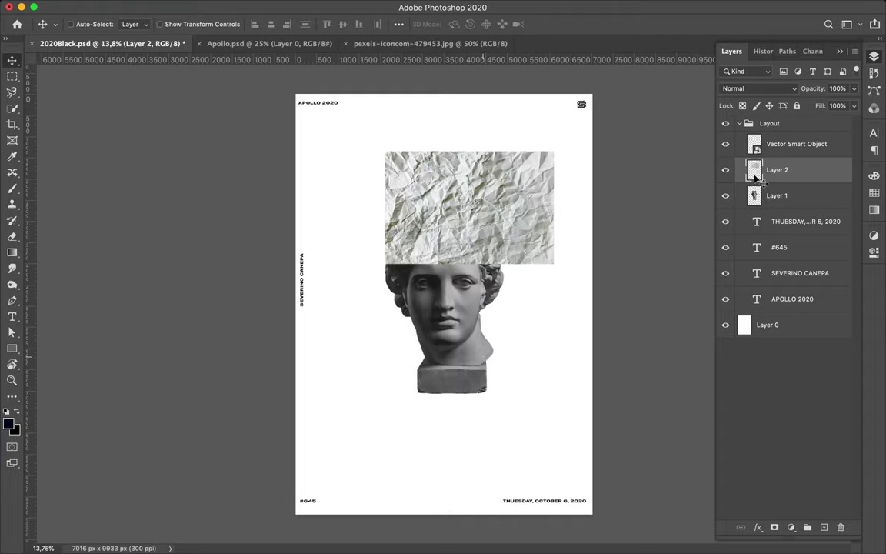
Reorder Layer 1 and Layer 2 under APOLLO 2020 and shift the crumpled paper top-left
{"action": "left_click", "coordinate": [784, 195], "text": "shift"}
{"action": "mouse_move", "coordinate": [784, 195]}
{"action": "left_mouse_down"}
{"action": "mouse_move", "coordinate": [786, 313]}
{"action": "mouse_move", "coordinate": [767, 273]}
{"action": "mouse_move", "coordinate": [787, 306]}
{"action": "left_mouse_up"}
{"action": "key", "text": "ctrl+z"}
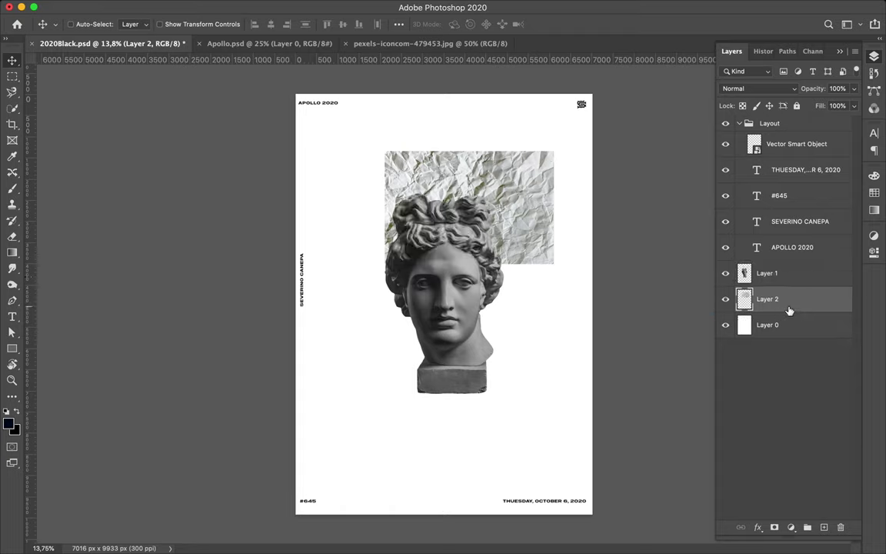
{"action": "left_click_drag", "start_coordinate": [541, 195], "coordinate": [454, 139]}
Try the Brush tool at 28 px with test strokes left of the bust, undoing them
{"action": "key", "text": "b"}
{"action": "left_click", "coordinate": [83, 24]}
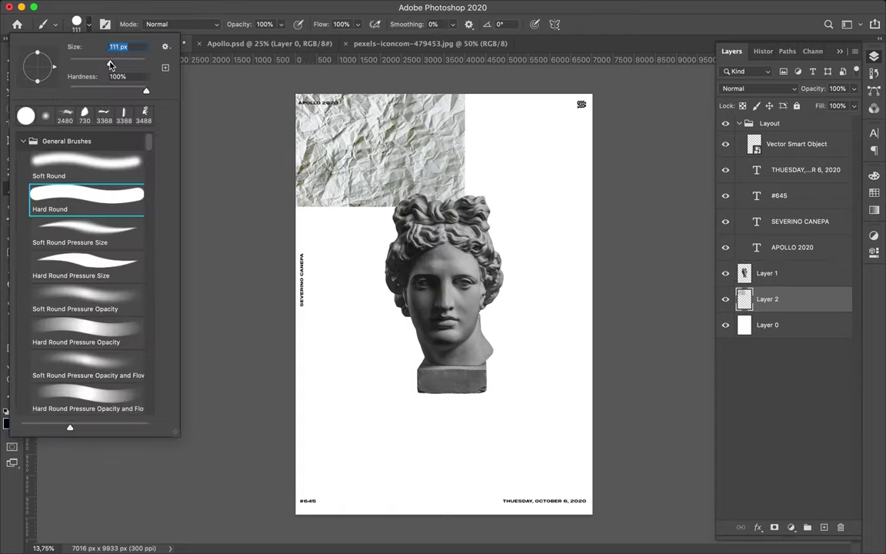
{"action": "left_click_drag", "start_coordinate": [345, 241], "coordinate": [345, 286]}
{"action": "key", "text": "ctrl+z"}
{"action": "left_click", "coordinate": [89, 28]}
{"action": "left_click_drag", "start_coordinate": [98, 67], "coordinate": [74, 67]}
{"action": "left_click", "coordinate": [338, 261]}
{"action": "left_click_drag", "start_coordinate": [333, 194], "coordinate": [347, 277]}
{"action": "key", "text": "ctrl+z"}
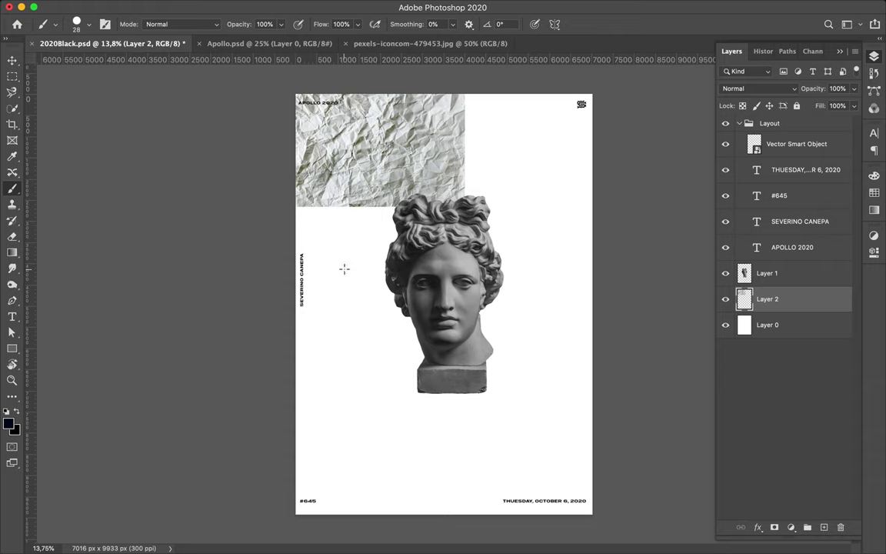
Switch to the KYLE Ultimate Pencil Hard dry media brush at 33 px, testing a stroke
{"action": "left_click", "coordinate": [89, 27]}
{"action": "scroll", "coordinate": [87, 231], "scroll_direction": "down", "scroll_amount": 5}
{"action": "left_click", "coordinate": [23, 254]}
{"action": "left_click", "coordinate": [84, 278]}
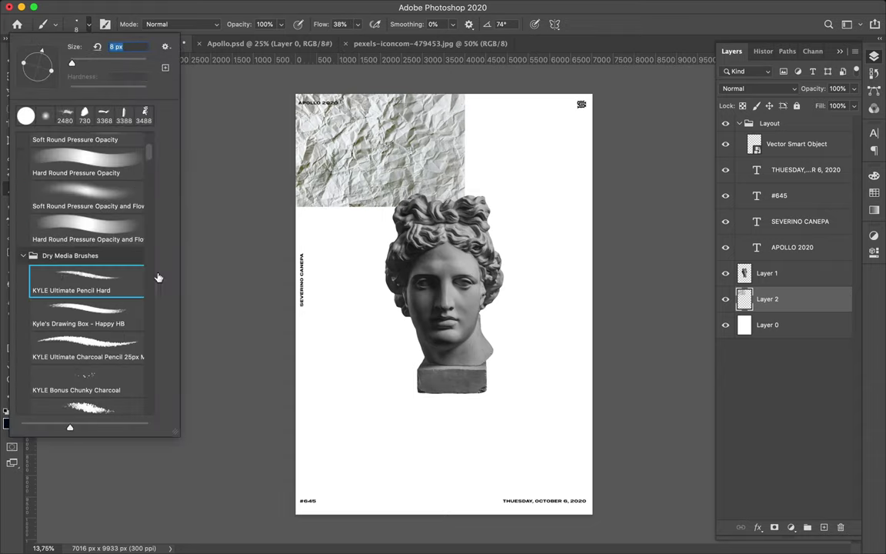
{"action": "left_click", "coordinate": [82, 67]}
{"action": "scroll", "coordinate": [365, 234], "scroll_direction": "up", "scroll_amount": 5}
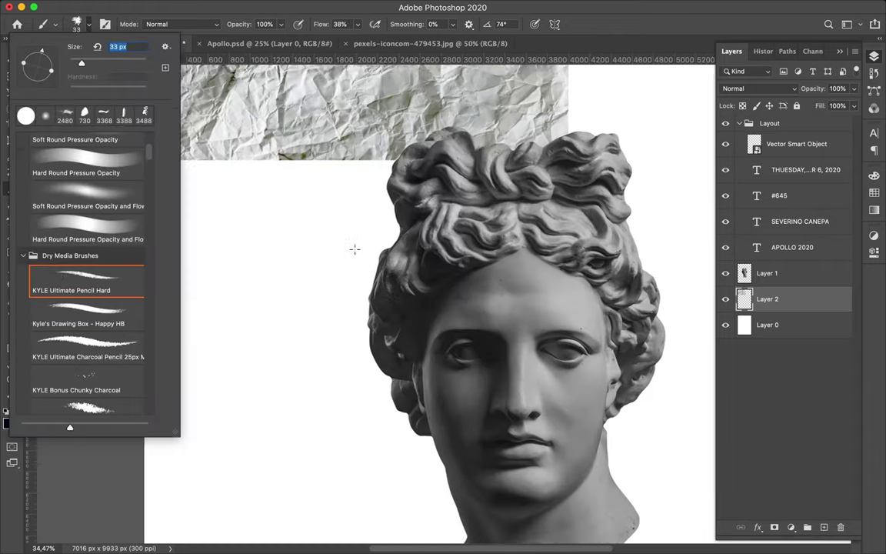
{"action": "left_click_drag", "start_coordinate": [274, 212], "coordinate": [283, 232]}
{"action": "scroll", "coordinate": [241, 223], "scroll_direction": "up", "scroll_amount": 3}
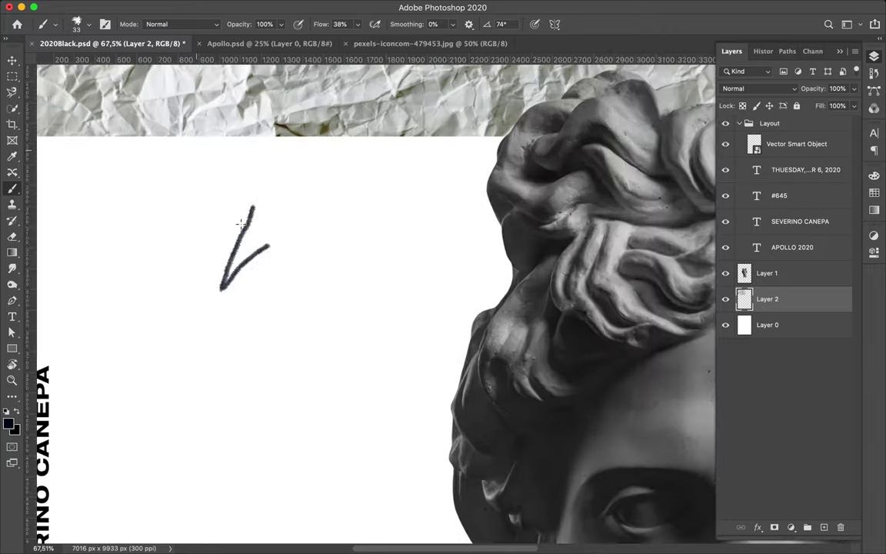
{"action": "scroll", "coordinate": [241, 224], "scroll_direction": "up", "scroll_amount": 5}
{"action": "key", "text": "ctrl+z"}
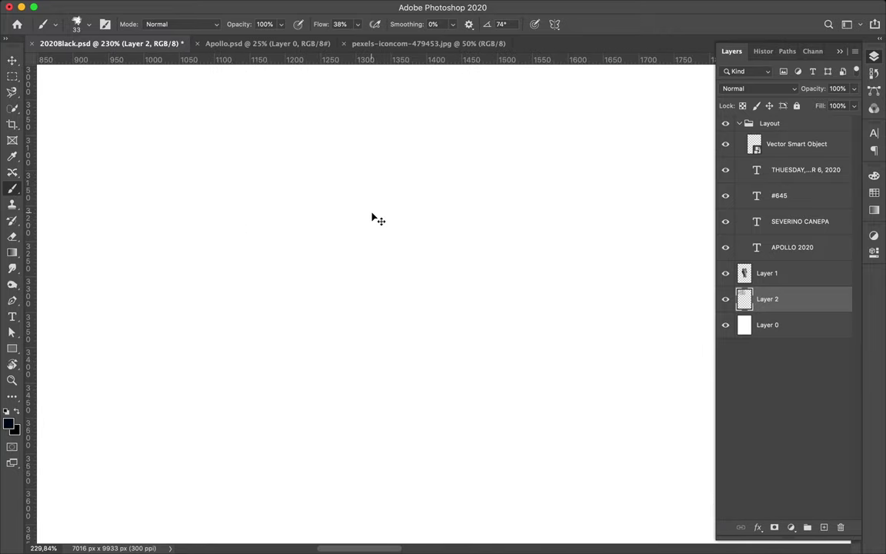
Sketch the first stroke of a letter A on the crumpled paper
{"action": "scroll", "coordinate": [372, 217], "scroll_direction": "down", "scroll_amount": 10}
{"action": "scroll", "coordinate": [371, 211], "scroll_direction": "up", "scroll_amount": 3}
{"action": "scroll", "coordinate": [407, 204], "scroll_direction": "down", "scroll_amount": 2}
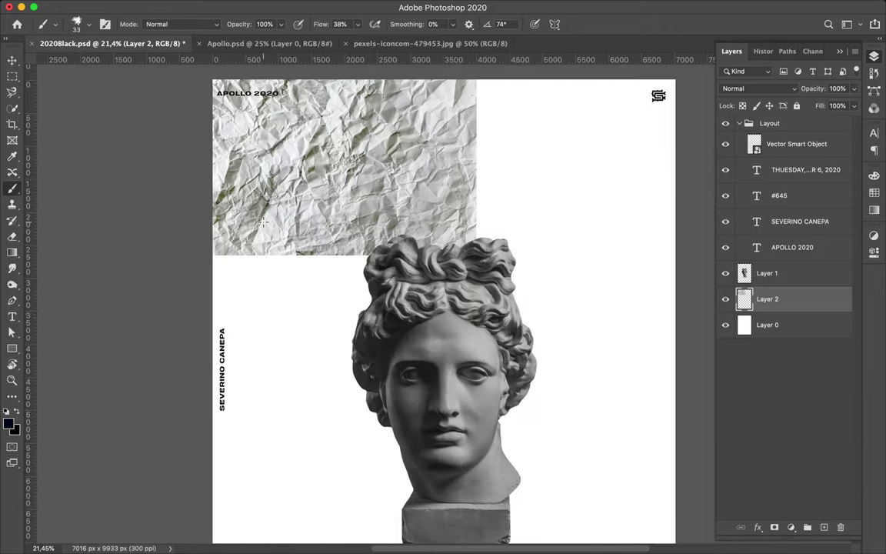
{"action": "mouse_move", "coordinate": [267, 223]}
{"action": "left_mouse_down"}
{"action": "mouse_move", "coordinate": [295, 197]}
{"action": "mouse_move", "coordinate": [231, 200]}
{"action": "mouse_move", "coordinate": [261, 127]}
{"action": "mouse_move", "coordinate": [325, 208]}
{"action": "mouse_move", "coordinate": [261, 121]}
{"action": "mouse_move", "coordinate": [326, 209]}
{"action": "mouse_move", "coordinate": [289, 133]}
{"action": "mouse_move", "coordinate": [263, 220]}
{"action": "mouse_move", "coordinate": [290, 129]}
{"action": "left_mouse_up"}
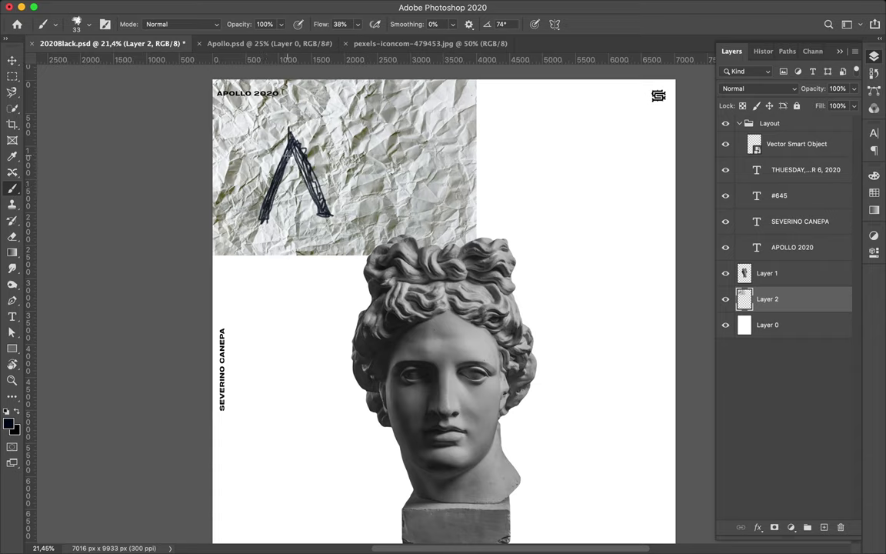
Undo the first A sketch and redraw the A with its crossbar on a new layer
{"action": "left_click_drag", "start_coordinate": [265, 185], "coordinate": [335, 180]}
{"action": "key", "text": "ctrl+z"}
{"action": "key", "text": "ctrl+z"}
{"action": "key", "text": "ctrl+z"}
{"action": "key", "text": "ctrl+z"}
{"action": "key", "text": "ctrl+shift+z"}
{"action": "key", "text": "ctrl+shift+alt+n"}
{"action": "mouse_move", "coordinate": [298, 226]}
{"action": "left_mouse_down"}
{"action": "mouse_move", "coordinate": [307, 160]}
{"action": "mouse_move", "coordinate": [356, 235]}
{"action": "left_mouse_up"}
{"action": "mouse_move", "coordinate": [308, 143]}
{"action": "left_mouse_down"}
{"action": "mouse_move", "coordinate": [292, 228]}
{"action": "mouse_move", "coordinate": [307, 144]}
{"action": "mouse_move", "coordinate": [295, 228]}
{"action": "mouse_move", "coordinate": [322, 177]}
{"action": "mouse_move", "coordinate": [350, 230]}
{"action": "left_mouse_up"}
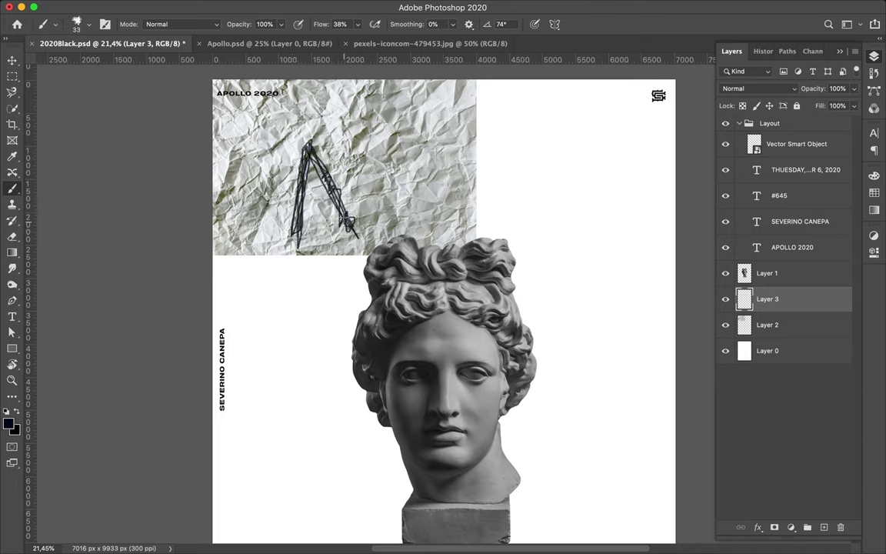
{"action": "left_click_drag", "start_coordinate": [254, 191], "coordinate": [314, 180]}
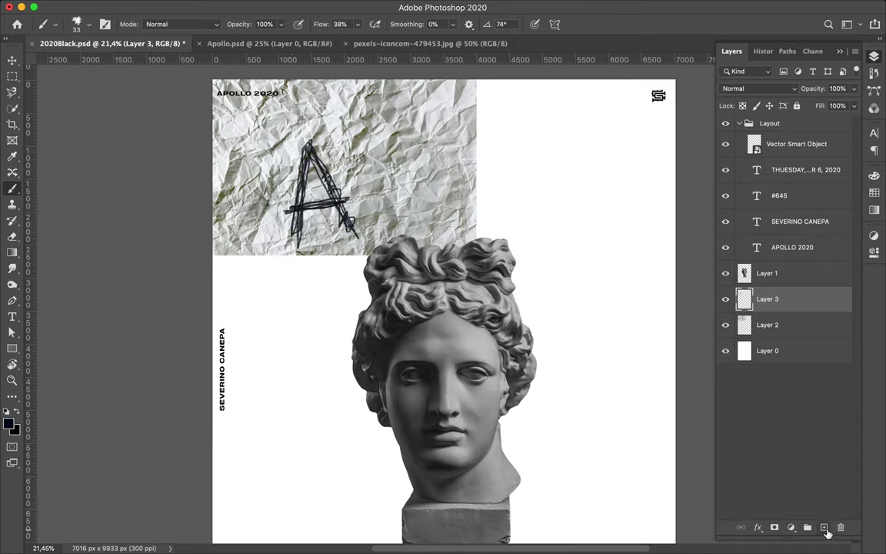
Add a new layer above, rename the sketch layer 'A', and begin renaming the new one
{"action": "left_click", "coordinate": [823, 527]}
{"action": "double_click", "coordinate": [767, 324]}
{"action": "type", "text": "A"}
{"action": "double_click", "coordinate": [767, 299]}
Name the new layer 'P' and sketch a darkened letter P right of the A
{"action": "type", "text": "P"}
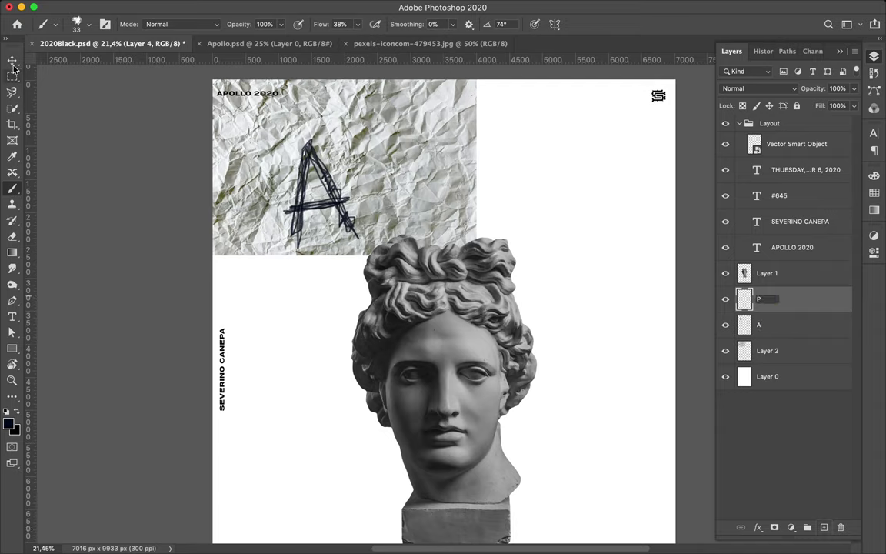
{"action": "key", "text": "Return"}
{"action": "mouse_move", "coordinate": [356, 127]}
{"action": "left_mouse_down"}
{"action": "mouse_move", "coordinate": [367, 231]}
{"action": "mouse_move", "coordinate": [377, 233]}
{"action": "mouse_move", "coordinate": [367, 163]}
{"action": "mouse_move", "coordinate": [371, 229]}
{"action": "mouse_move", "coordinate": [406, 131]}
{"action": "left_mouse_up"}
{"action": "mouse_move", "coordinate": [394, 166]}
{"action": "left_mouse_down"}
{"action": "mouse_move", "coordinate": [360, 157]}
{"action": "mouse_move", "coordinate": [383, 230]}
{"action": "left_mouse_up"}
{"action": "mouse_move", "coordinate": [355, 137]}
{"action": "left_mouse_down"}
{"action": "mouse_move", "coordinate": [369, 188]}
{"action": "mouse_move", "coordinate": [355, 122]}
{"action": "mouse_move", "coordinate": [401, 169]}
{"action": "left_mouse_up"}
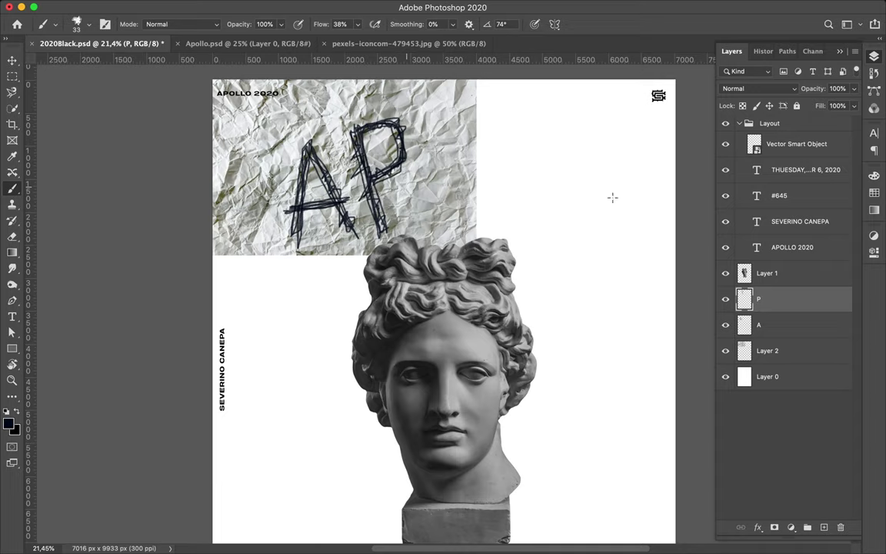
Remove a stray mark beside the P and add a new empty layer above
{"action": "left_click_drag", "start_coordinate": [416, 182], "coordinate": [416, 200]}
{"action": "key", "text": "ctrl+z"}
{"action": "key", "text": "ctrl+shift+alt+n"}
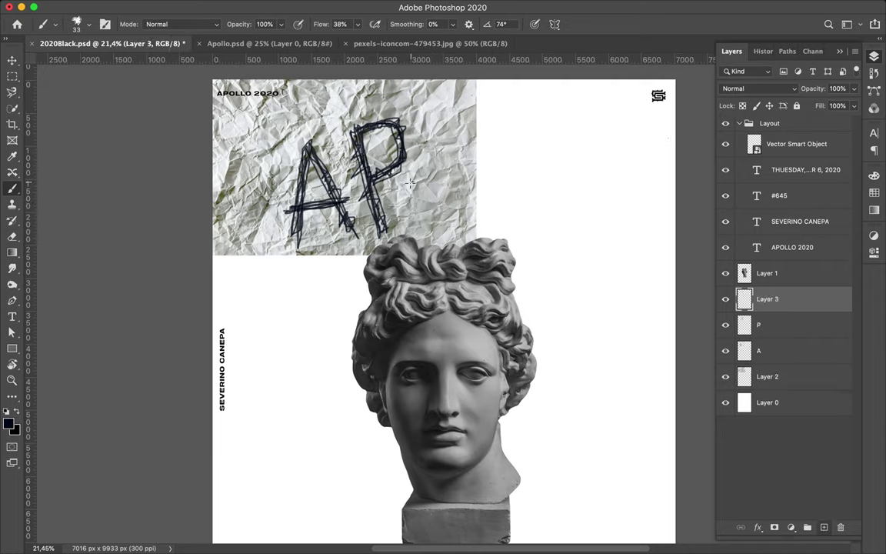
Draw and retrace a long rounded O loop right of AP, with a small mark above
{"action": "mouse_move", "coordinate": [410, 182]}
{"action": "left_mouse_down"}
{"action": "mouse_move", "coordinate": [409, 221]}
{"action": "mouse_move", "coordinate": [407, 188]}
{"action": "left_mouse_up"}
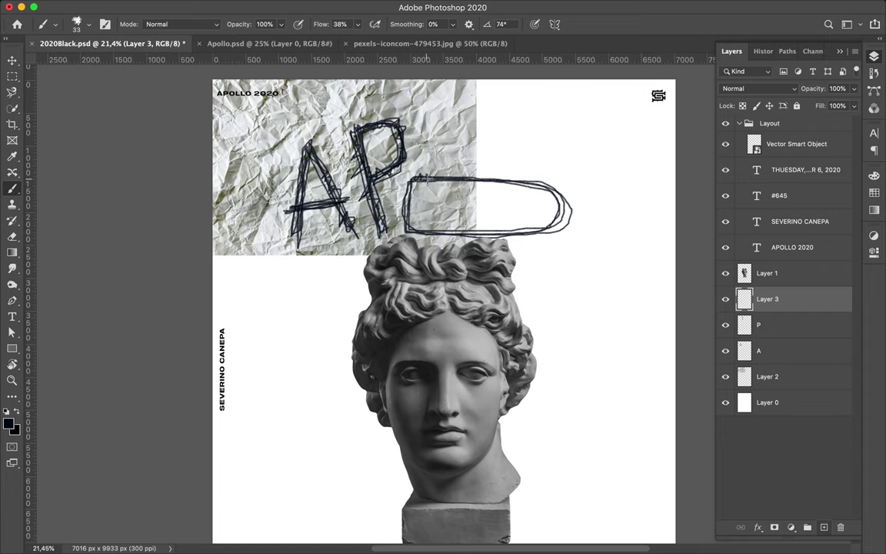
{"action": "scroll", "coordinate": [425, 179], "scroll_direction": "up", "scroll_amount": 1}
{"action": "mouse_move", "coordinate": [456, 239]}
{"action": "left_mouse_down"}
{"action": "mouse_move", "coordinate": [507, 240]}
{"action": "mouse_move", "coordinate": [530, 281]}
{"action": "left_mouse_up"}
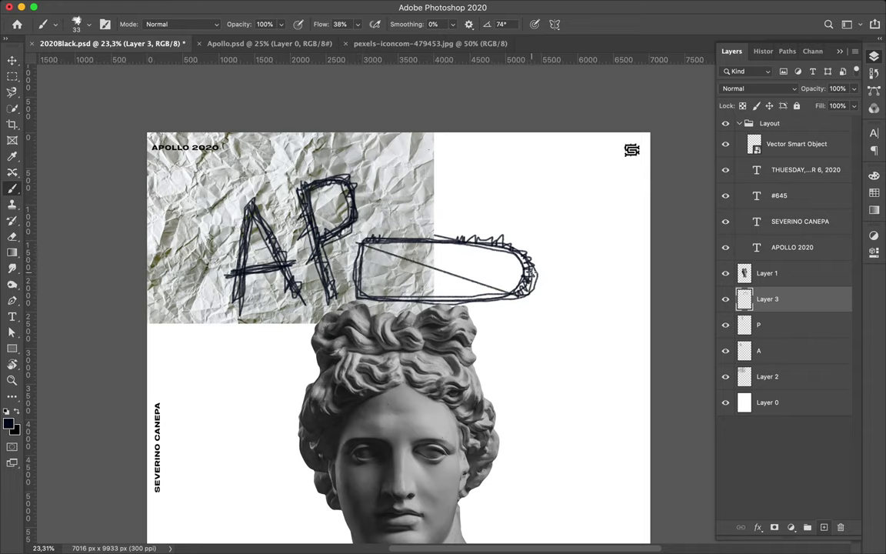
{"action": "mouse_move", "coordinate": [383, 296]}
{"action": "left_mouse_down"}
{"action": "mouse_move", "coordinate": [416, 298]}
{"action": "mouse_move", "coordinate": [533, 257]}
{"action": "mouse_move", "coordinate": [360, 238]}
{"action": "mouse_move", "coordinate": [532, 267]}
{"action": "mouse_move", "coordinate": [461, 298]}
{"action": "mouse_move", "coordinate": [372, 296]}
{"action": "left_mouse_up"}
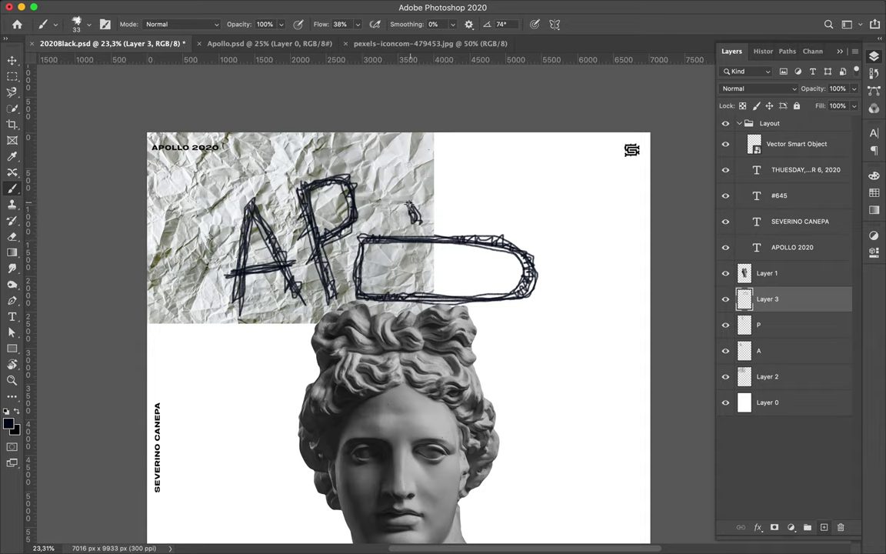
{"action": "mouse_move", "coordinate": [453, 182]}
{"action": "left_mouse_down"}
{"action": "mouse_move", "coordinate": [452, 224]}
{"action": "mouse_move", "coordinate": [452, 178]}
{"action": "left_mouse_up"}
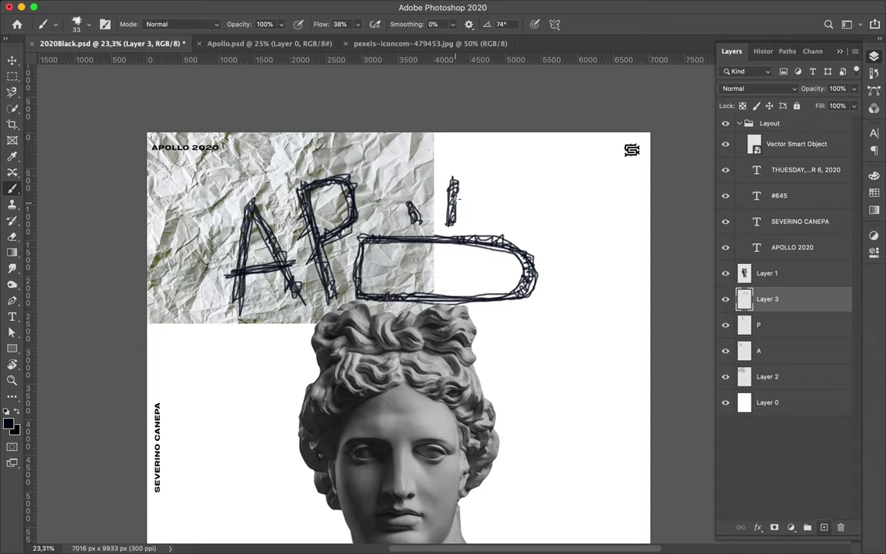
{"action": "scroll", "coordinate": [257, 364], "scroll_direction": "down", "scroll_amount": 5}
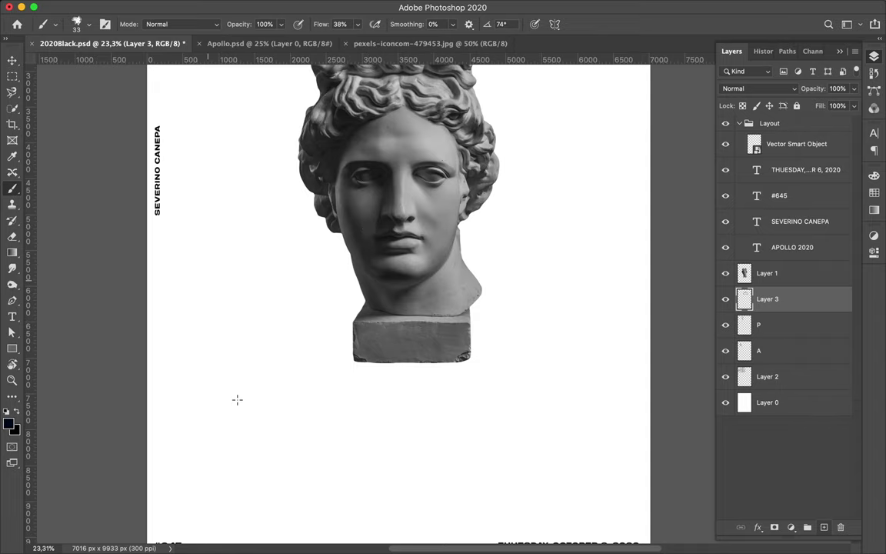
Sketch and thicken two tall L letters at the poster's lower left
{"action": "scroll", "coordinate": [237, 399], "scroll_direction": "down", "scroll_amount": 2}
{"action": "mouse_move", "coordinate": [291, 287]}
{"action": "left_mouse_down"}
{"action": "mouse_move", "coordinate": [283, 348]}
{"action": "mouse_move", "coordinate": [336, 449]}
{"action": "mouse_move", "coordinate": [297, 445]}
{"action": "mouse_move", "coordinate": [289, 291]}
{"action": "mouse_move", "coordinate": [266, 444]}
{"action": "mouse_move", "coordinate": [278, 387]}
{"action": "mouse_move", "coordinate": [266, 445]}
{"action": "mouse_move", "coordinate": [359, 445]}
{"action": "left_mouse_up"}
{"action": "left_click_drag", "start_coordinate": [291, 323], "coordinate": [281, 295]}
{"action": "left_click_drag", "start_coordinate": [268, 396], "coordinate": [270, 388]}
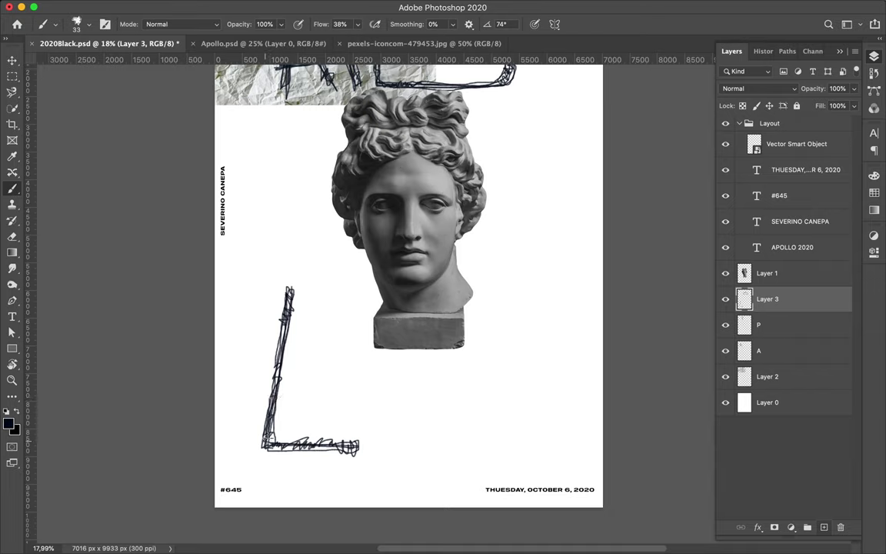
{"action": "mouse_move", "coordinate": [269, 444]}
{"action": "left_mouse_down"}
{"action": "mouse_move", "coordinate": [358, 453]}
{"action": "mouse_move", "coordinate": [289, 291]}
{"action": "mouse_move", "coordinate": [266, 435]}
{"action": "mouse_move", "coordinate": [273, 365]}
{"action": "left_mouse_up"}
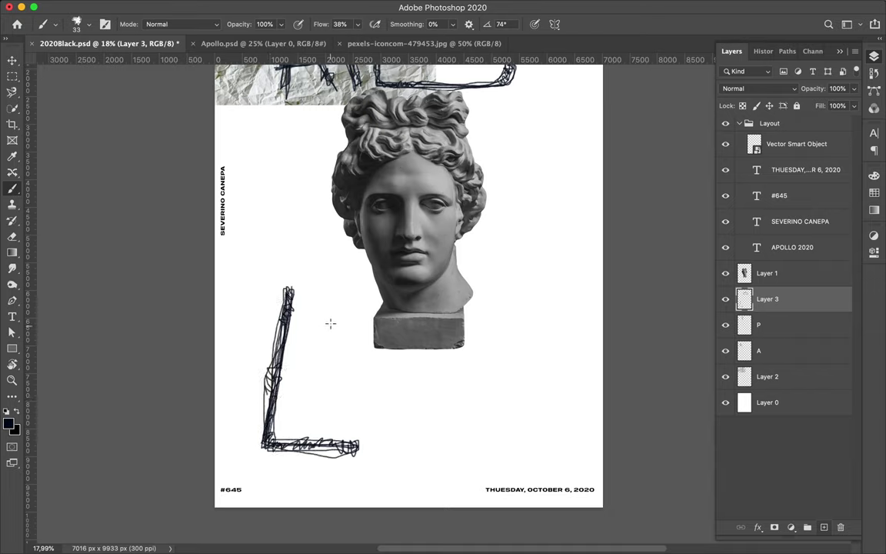
{"action": "mouse_move", "coordinate": [330, 323]}
{"action": "left_mouse_down"}
{"action": "mouse_move", "coordinate": [316, 388]}
{"action": "mouse_move", "coordinate": [366, 419]}
{"action": "mouse_move", "coordinate": [422, 420]}
{"action": "mouse_move", "coordinate": [329, 323]}
{"action": "mouse_move", "coordinate": [356, 425]}
{"action": "mouse_move", "coordinate": [423, 423]}
{"action": "left_mouse_up"}
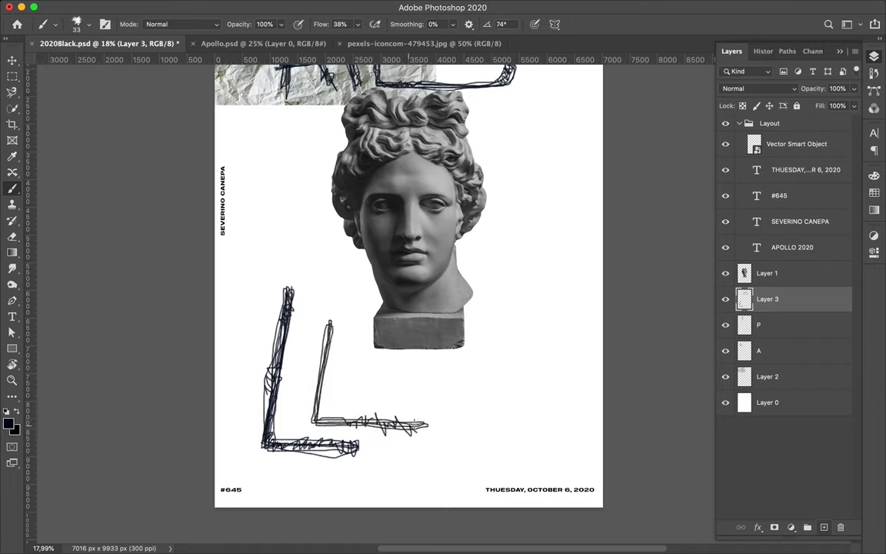
{"action": "mouse_move", "coordinate": [329, 323]}
{"action": "left_mouse_down"}
{"action": "mouse_move", "coordinate": [315, 415]}
{"action": "mouse_move", "coordinate": [427, 425]}
{"action": "mouse_move", "coordinate": [389, 415]}
{"action": "left_mouse_up"}
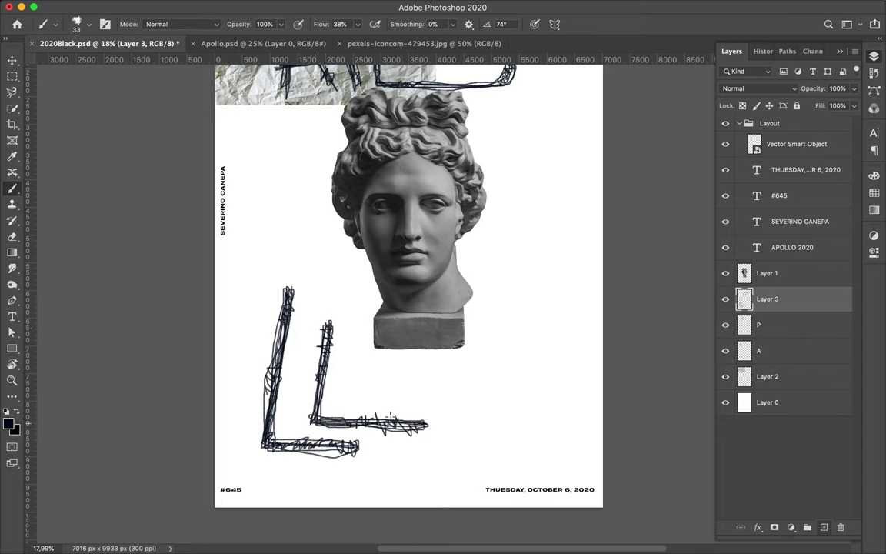
{"action": "left_click_drag", "start_coordinate": [325, 385], "coordinate": [329, 317]}
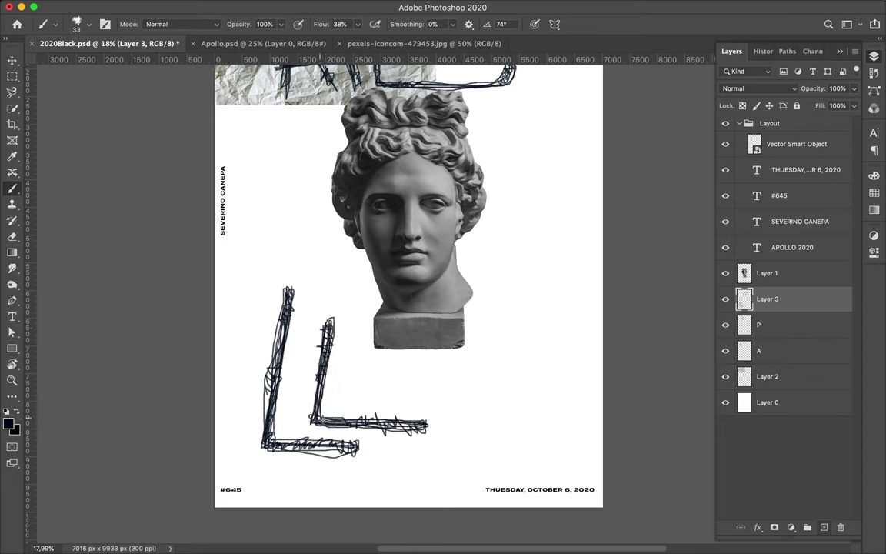
Draw and retrace an elongated rounded O right of the second L
{"action": "left_click_drag", "start_coordinate": [379, 364], "coordinate": [545, 362]}
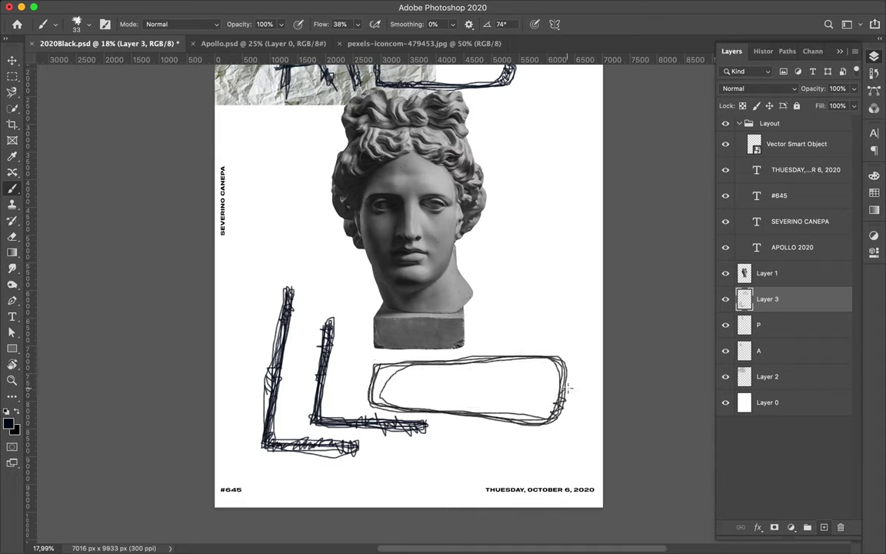
{"action": "mouse_move", "coordinate": [382, 370]}
{"action": "left_mouse_down"}
{"action": "mouse_move", "coordinate": [453, 358]}
{"action": "mouse_move", "coordinate": [464, 410]}
{"action": "mouse_move", "coordinate": [528, 416]}
{"action": "left_mouse_up"}
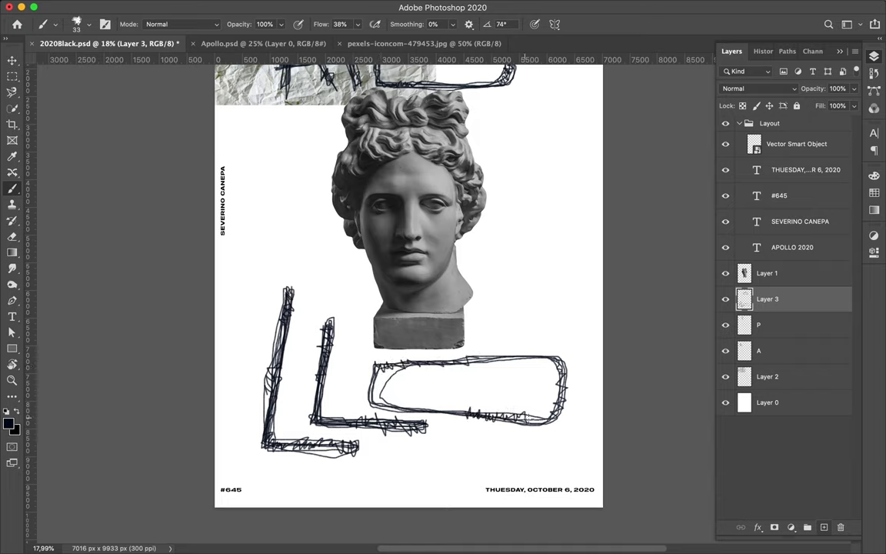
{"action": "mouse_move", "coordinate": [449, 408]}
{"action": "left_mouse_down"}
{"action": "mouse_move", "coordinate": [469, 407]}
{"action": "mouse_move", "coordinate": [363, 404]}
{"action": "left_mouse_up"}
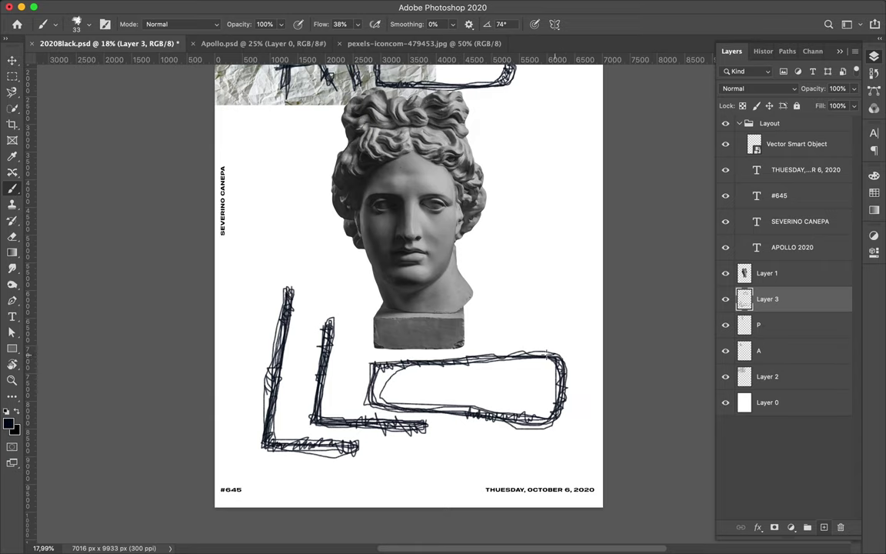
{"action": "scroll", "coordinate": [394, 367], "scroll_direction": "up", "scroll_amount": 1}
{"action": "scroll", "coordinate": [437, 408], "scroll_direction": "up", "scroll_amount": 3}
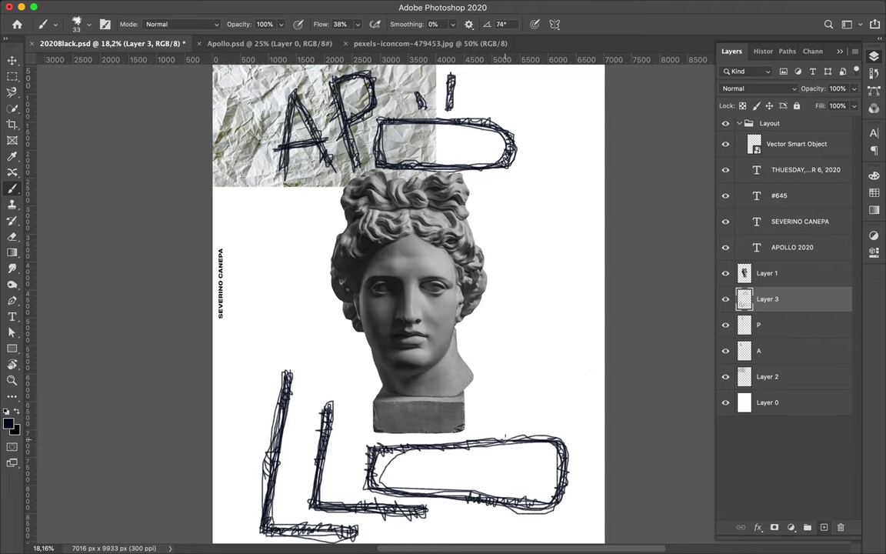
Hatch over the lower O's top edge and scribble heavily over the left L
{"action": "left_click_drag", "start_coordinate": [516, 444], "coordinate": [569, 441]}
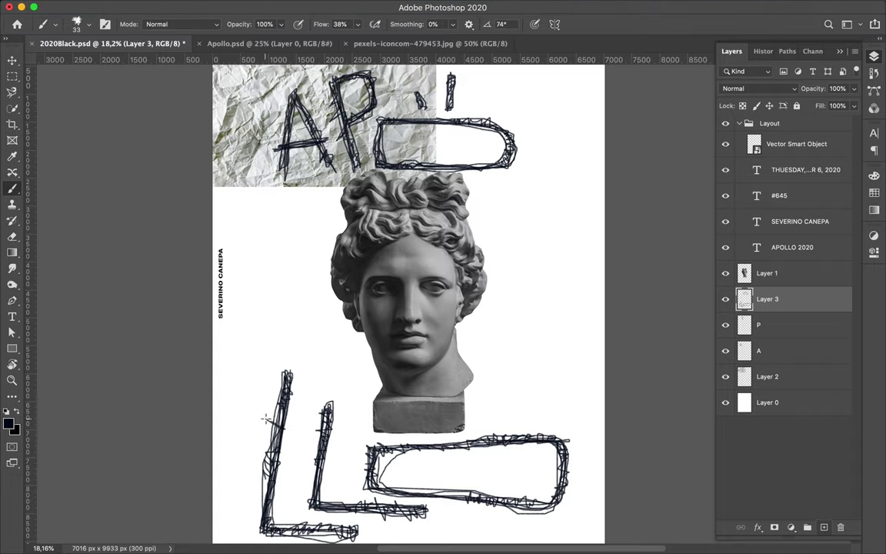
{"action": "left_click_drag", "start_coordinate": [279, 428], "coordinate": [265, 435]}
{"action": "left_click_drag", "start_coordinate": [510, 421], "coordinate": [514, 455]}
{"action": "scroll", "coordinate": [400, 374], "scroll_direction": "down", "scroll_amount": 5}
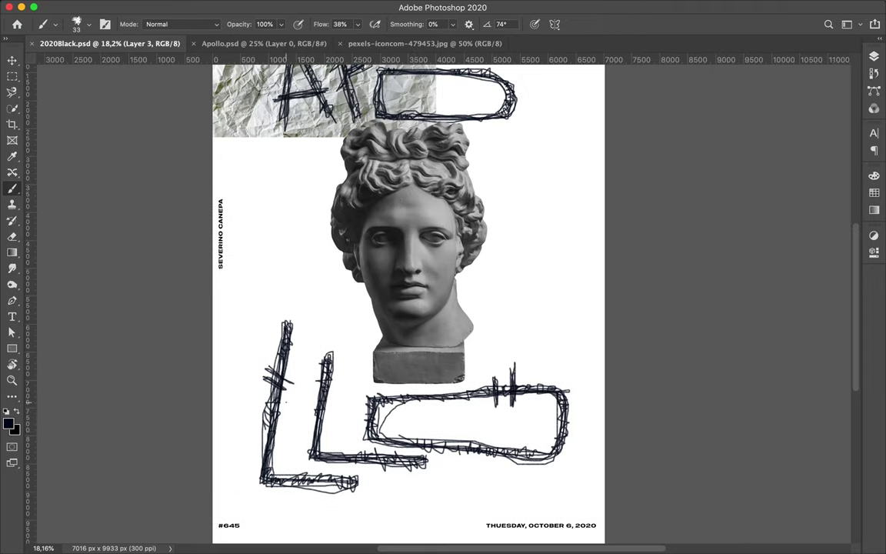
{"action": "left_click_drag", "start_coordinate": [260, 477], "coordinate": [269, 375]}
{"action": "left_click_drag", "start_coordinate": [275, 480], "coordinate": [283, 331]}
{"action": "left_click_drag", "start_coordinate": [257, 424], "coordinate": [234, 415]}
{"action": "left_click_drag", "start_coordinate": [261, 485], "coordinate": [268, 307]}
{"action": "left_click_drag", "start_coordinate": [280, 412], "coordinate": [277, 431]}
{"action": "mouse_move", "coordinate": [256, 484]}
{"action": "left_mouse_down"}
{"action": "mouse_move", "coordinate": [300, 496]}
{"action": "mouse_move", "coordinate": [350, 489]}
{"action": "mouse_move", "coordinate": [323, 497]}
{"action": "mouse_move", "coordinate": [260, 492]}
{"action": "left_mouse_up"}
{"action": "left_click_drag", "start_coordinate": [278, 438], "coordinate": [294, 438]}
Darken the middle L and lower O's edges, plus a thin line linking the L to the A
{"action": "left_click_drag", "start_coordinate": [326, 352], "coordinate": [311, 358]}
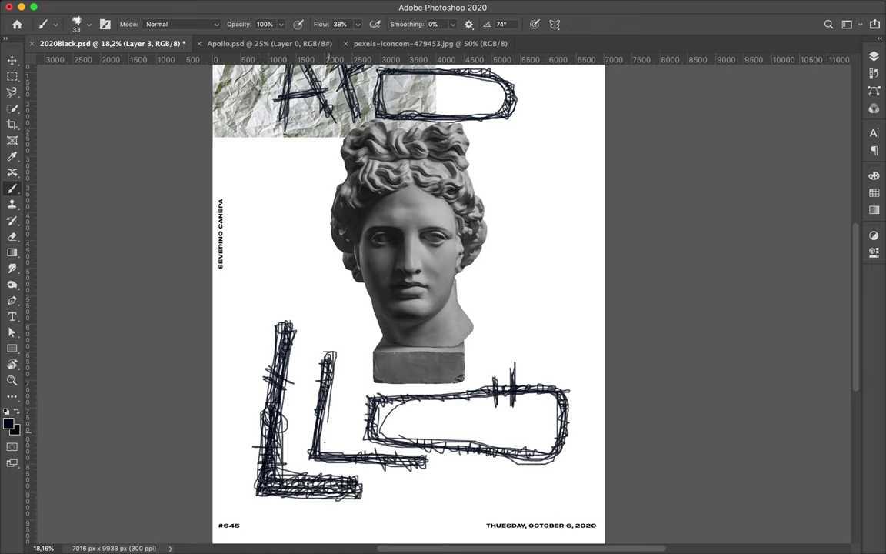
{"action": "left_click_drag", "start_coordinate": [306, 414], "coordinate": [332, 419]}
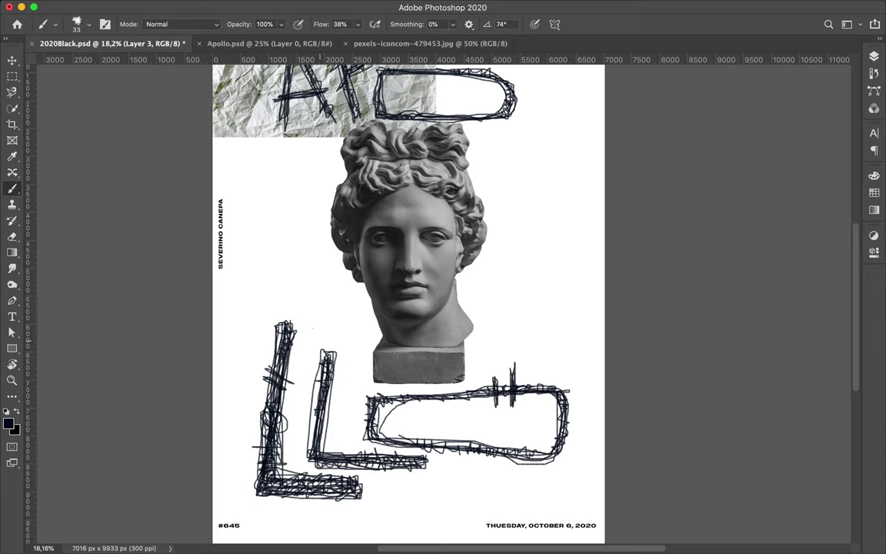
{"action": "mouse_move", "coordinate": [282, 400]}
{"action": "left_mouse_down"}
{"action": "mouse_move", "coordinate": [283, 335]}
{"action": "mouse_move", "coordinate": [283, 396]}
{"action": "mouse_move", "coordinate": [297, 349]}
{"action": "left_mouse_up"}
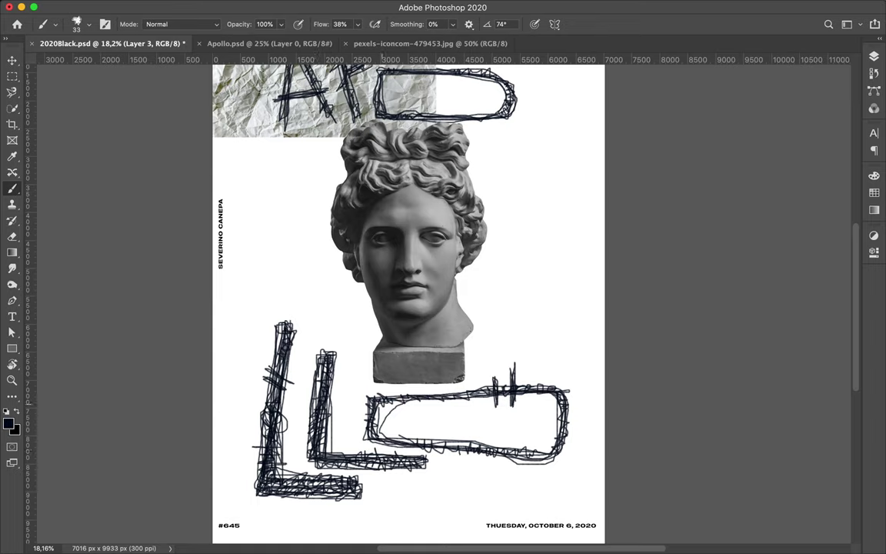
{"action": "left_click_drag", "start_coordinate": [410, 391], "coordinate": [465, 390]}
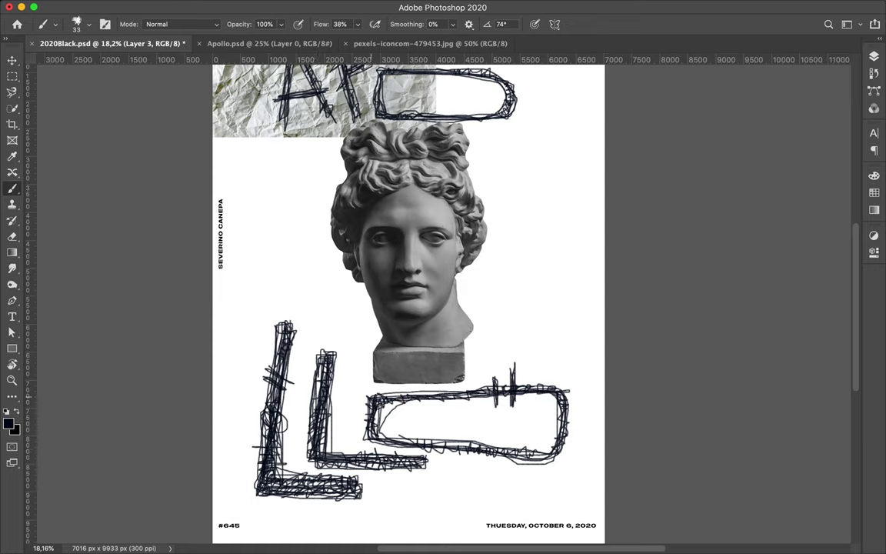
{"action": "left_click_drag", "start_coordinate": [377, 398], "coordinate": [553, 438]}
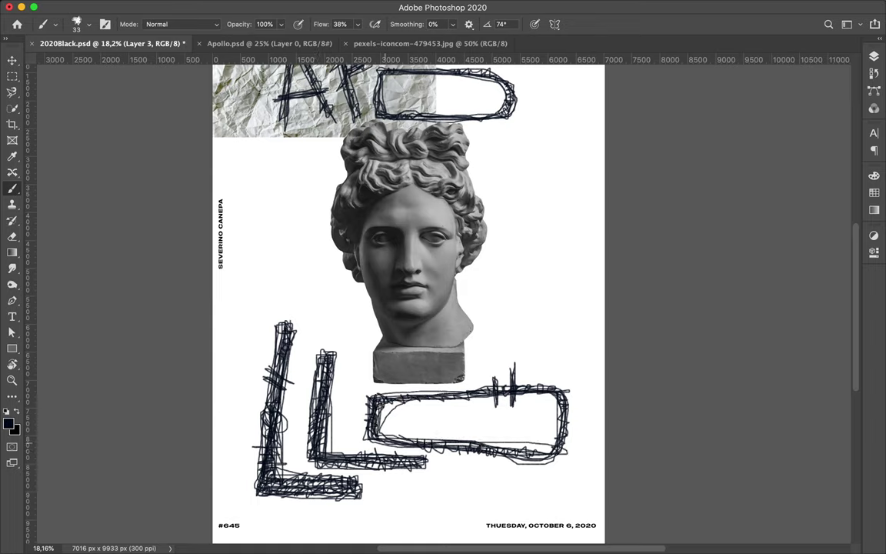
{"action": "left_click_drag", "start_coordinate": [427, 391], "coordinate": [371, 393]}
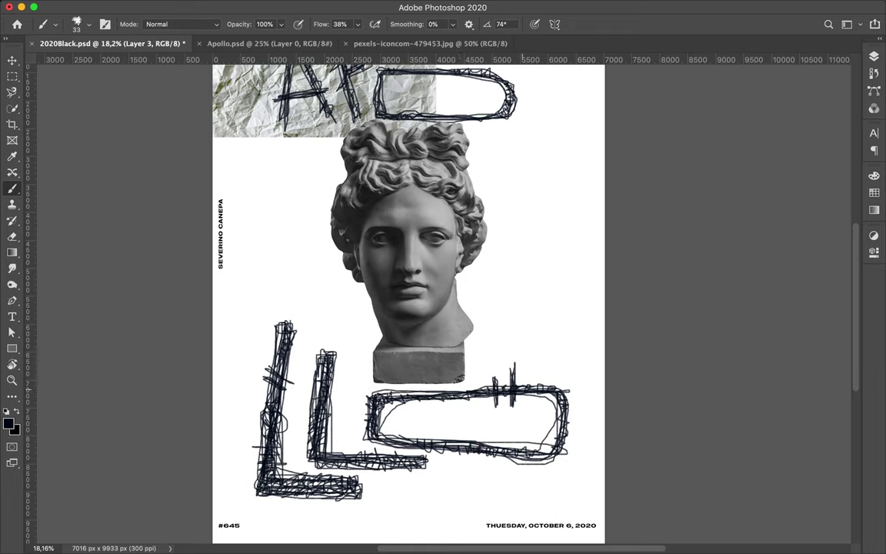
{"action": "left_click_drag", "start_coordinate": [296, 327], "coordinate": [382, 492]}
{"action": "left_click_drag", "start_coordinate": [298, 380], "coordinate": [555, 388]}
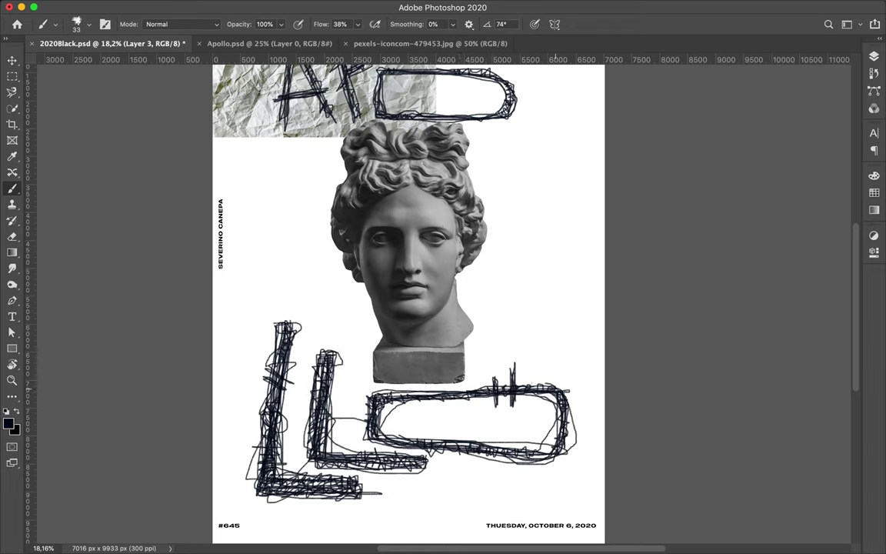
{"action": "left_click_drag", "start_coordinate": [384, 403], "coordinate": [485, 414]}
{"action": "scroll", "coordinate": [407, 307], "scroll_direction": "up", "scroll_amount": 3}
{"action": "mouse_move", "coordinate": [269, 410]}
{"action": "left_mouse_down"}
{"action": "mouse_move", "coordinate": [293, 243]}
{"action": "mouse_move", "coordinate": [277, 204]}
{"action": "left_mouse_up"}
{"action": "scroll", "coordinate": [443, 110], "scroll_direction": "up", "scroll_amount": 2}
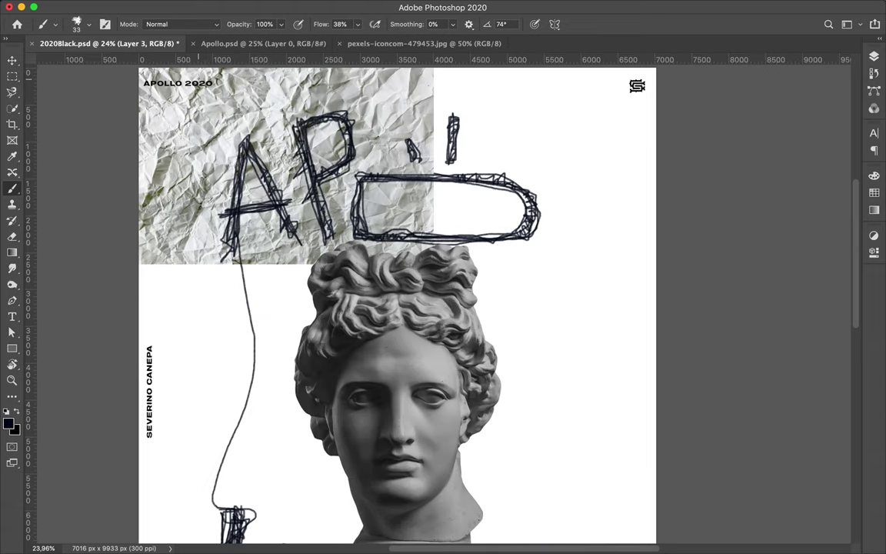
Scribble denser strokes over the A, P, upper O and small mark, plus the left L
{"action": "mouse_move", "coordinate": [204, 223]}
{"action": "left_mouse_down"}
{"action": "mouse_move", "coordinate": [209, 132]}
{"action": "mouse_move", "coordinate": [218, 192]}
{"action": "mouse_move", "coordinate": [215, 131]}
{"action": "mouse_move", "coordinate": [261, 181]}
{"action": "mouse_move", "coordinate": [281, 174]}
{"action": "mouse_move", "coordinate": [242, 189]}
{"action": "mouse_move", "coordinate": [271, 215]}
{"action": "mouse_move", "coordinate": [231, 146]}
{"action": "mouse_move", "coordinate": [269, 124]}
{"action": "mouse_move", "coordinate": [311, 116]}
{"action": "mouse_move", "coordinate": [346, 167]}
{"action": "mouse_move", "coordinate": [462, 209]}
{"action": "mouse_move", "coordinate": [315, 173]}
{"action": "mouse_move", "coordinate": [342, 208]}
{"action": "left_mouse_up"}
{"action": "mouse_move", "coordinate": [462, 177]}
{"action": "left_mouse_down"}
{"action": "mouse_move", "coordinate": [531, 189]}
{"action": "mouse_move", "coordinate": [538, 231]}
{"action": "mouse_move", "coordinate": [438, 242]}
{"action": "left_mouse_up"}
{"action": "left_click_drag", "start_coordinate": [390, 178], "coordinate": [443, 184]}
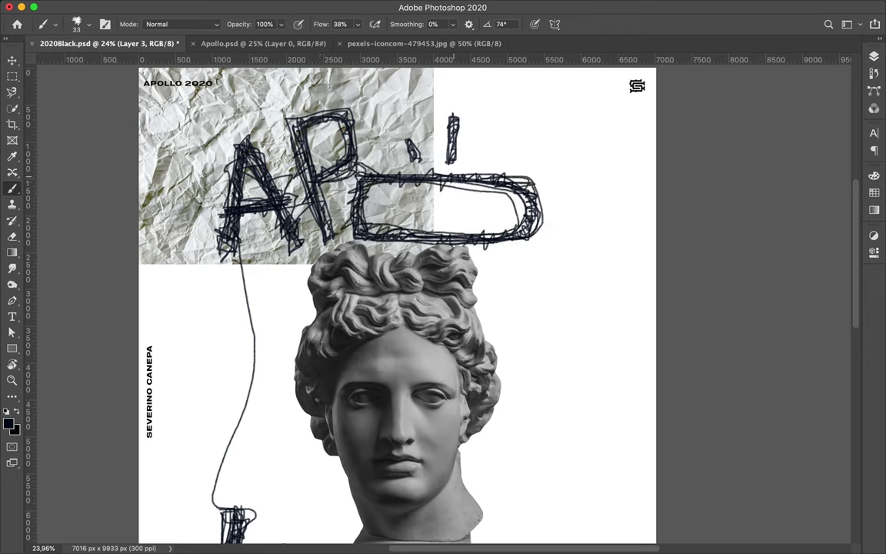
{"action": "mouse_move", "coordinate": [265, 108]}
{"action": "left_mouse_down"}
{"action": "mouse_move", "coordinate": [292, 204]}
{"action": "mouse_move", "coordinate": [323, 142]}
{"action": "mouse_move", "coordinate": [361, 116]}
{"action": "mouse_move", "coordinate": [281, 100]}
{"action": "mouse_move", "coordinate": [346, 146]}
{"action": "mouse_move", "coordinate": [426, 161]}
{"action": "left_mouse_up"}
{"action": "left_click_drag", "start_coordinate": [460, 117], "coordinate": [446, 159]}
{"action": "scroll", "coordinate": [396, 308], "scroll_direction": "down", "scroll_amount": 5}
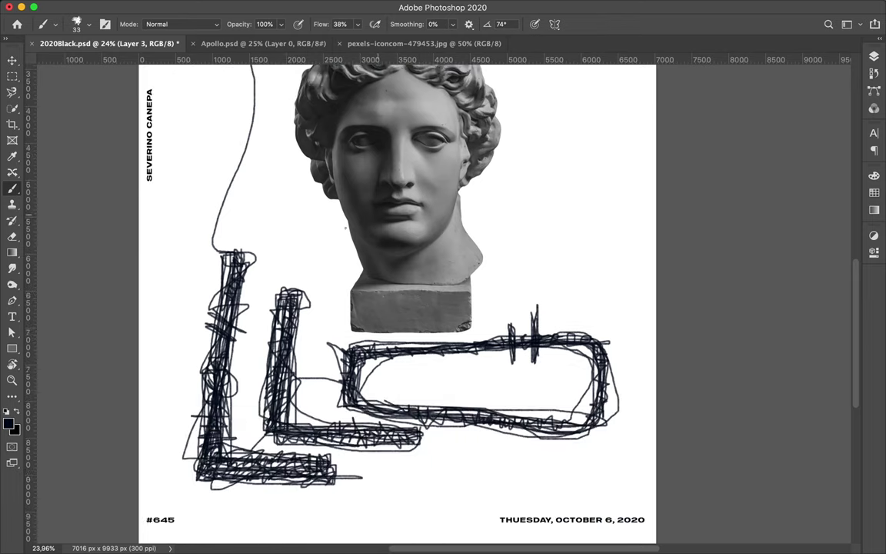
{"action": "left_click_drag", "start_coordinate": [234, 311], "coordinate": [219, 336]}
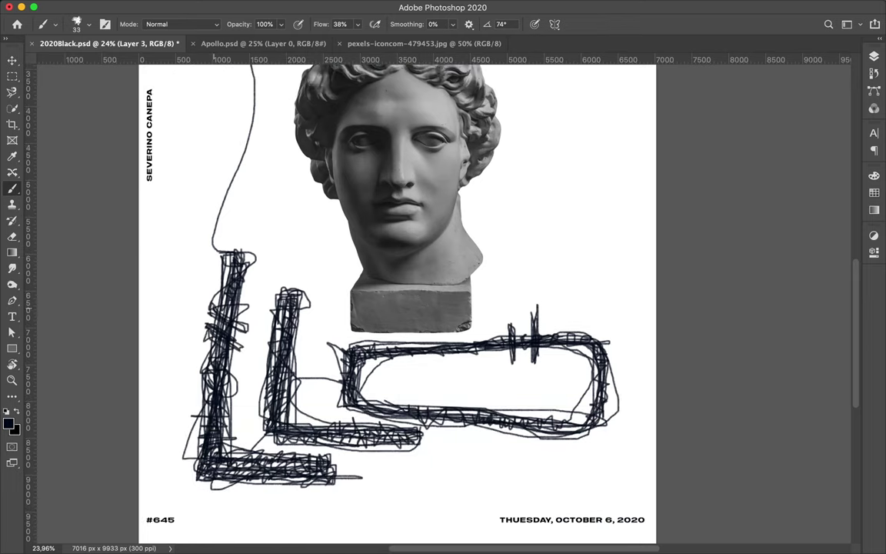
{"action": "scroll", "coordinate": [396, 308], "scroll_direction": "up", "scroll_amount": 1}
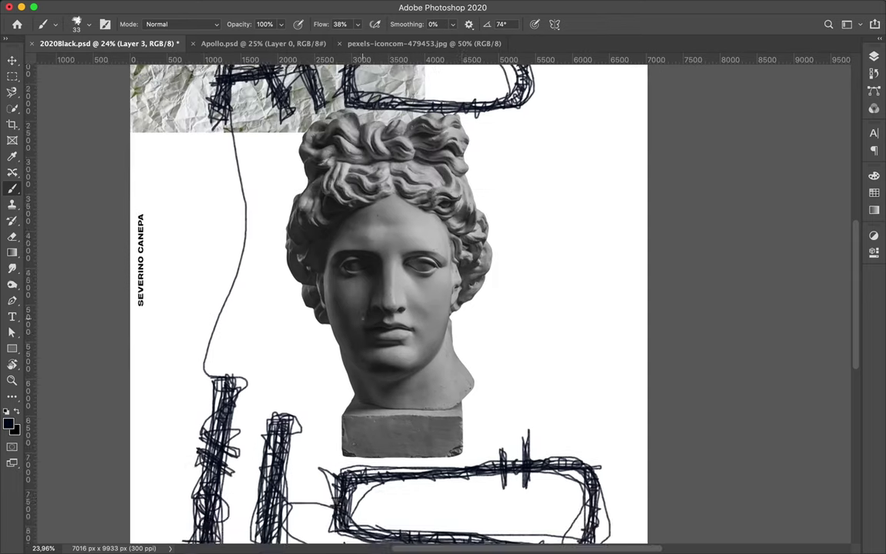
{"action": "scroll", "coordinate": [397, 307], "scroll_direction": "up", "scroll_amount": 3}
{"action": "left_click", "coordinate": [81, 24]}
Choose the KYLE Bonus Chunky Charcoal brush at 112 px and add a new empty layer
{"action": "scroll", "coordinate": [83, 329], "scroll_direction": "down", "scroll_amount": 2}
{"action": "scroll", "coordinate": [82, 330], "scroll_direction": "down", "scroll_amount": 5}
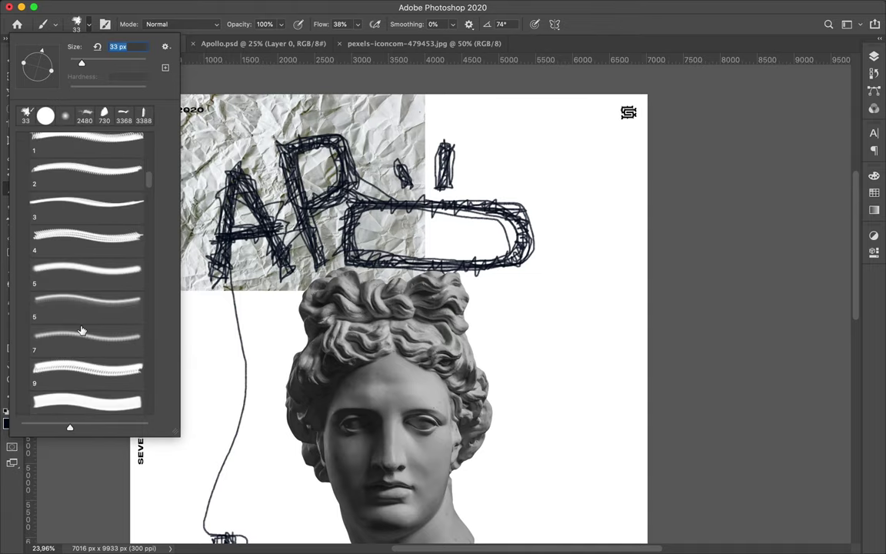
{"action": "scroll", "coordinate": [89, 307], "scroll_direction": "down", "scroll_amount": 8}
{"action": "scroll", "coordinate": [89, 307], "scroll_direction": "down", "scroll_amount": 3}
{"action": "scroll", "coordinate": [88, 307], "scroll_direction": "down", "scroll_amount": 3}
{"action": "scroll", "coordinate": [89, 306], "scroll_direction": "down", "scroll_amount": 3}
{"action": "scroll", "coordinate": [89, 307], "scroll_direction": "down", "scroll_amount": 3}
{"action": "scroll", "coordinate": [77, 312], "scroll_direction": "up", "scroll_amount": 1}
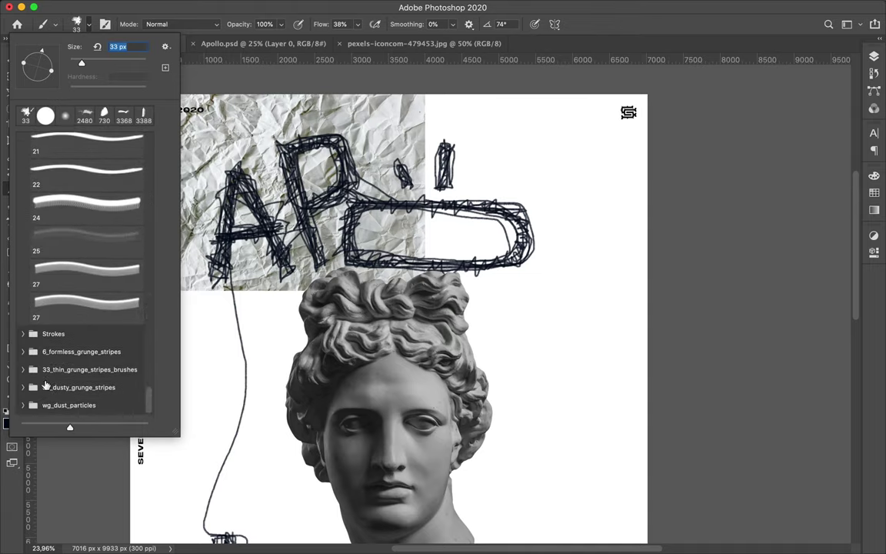
{"action": "scroll", "coordinate": [77, 311], "scroll_direction": "up", "scroll_amount": 10}
{"action": "scroll", "coordinate": [77, 312], "scroll_direction": "up", "scroll_amount": 2}
{"action": "scroll", "coordinate": [77, 312], "scroll_direction": "down", "scroll_amount": 3}
{"action": "left_click", "coordinate": [98, 292]}
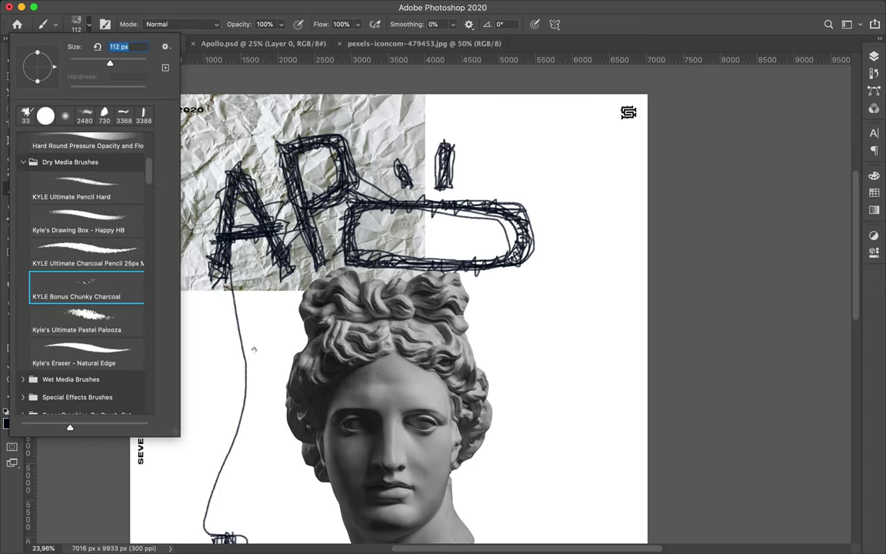
{"action": "left_click", "coordinate": [429, 276]}
{"action": "key", "text": "F7"}
{"action": "key", "text": "ctrl+shift+alt+n"}
Brush 'DIGI' over 'TAL' in charcoal beside the bust's hair
{"action": "left_click_drag", "start_coordinate": [455, 315], "coordinate": [461, 355]}
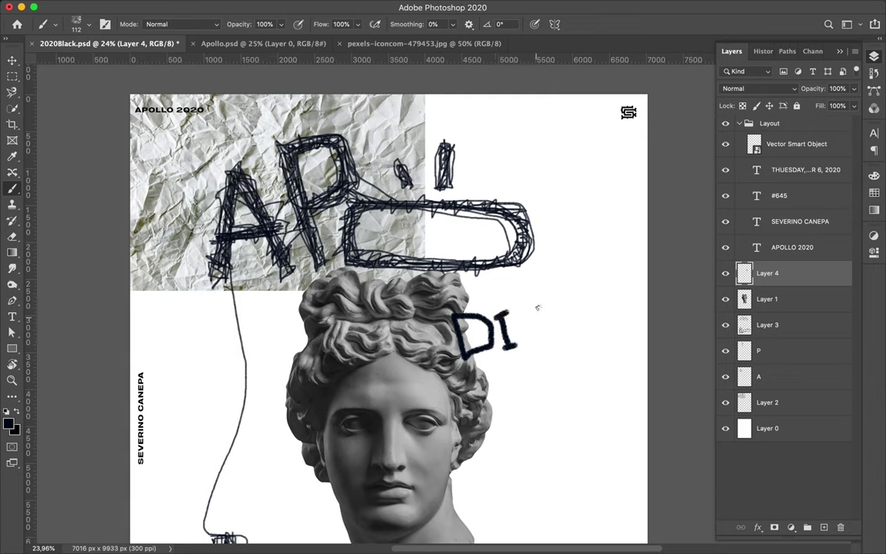
{"action": "left_click_drag", "start_coordinate": [518, 323], "coordinate": [536, 334]}
{"action": "mouse_move", "coordinate": [462, 352]}
{"action": "left_mouse_down"}
{"action": "mouse_move", "coordinate": [492, 348]}
{"action": "mouse_move", "coordinate": [492, 400]}
{"action": "left_mouse_up"}
{"action": "left_click_drag", "start_coordinate": [507, 350], "coordinate": [534, 398]}
{"action": "left_click_drag", "start_coordinate": [548, 346], "coordinate": [575, 398]}
{"action": "scroll", "coordinate": [554, 385], "scroll_direction": "down", "scroll_amount": 5}
On a new layer, brush 'CON' and the start of 'CRETE' on the left side
{"action": "key", "text": "ctrl+shift+alt+n"}
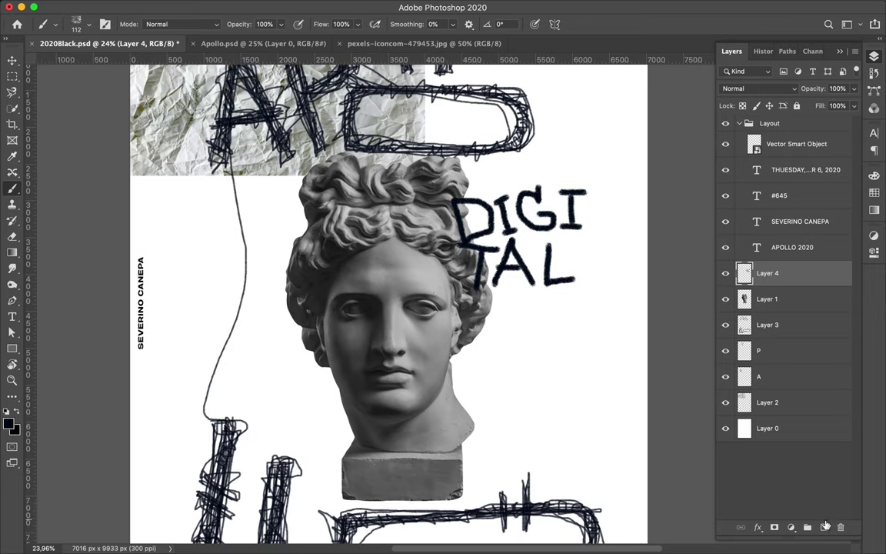
{"action": "left_click_drag", "start_coordinate": [195, 282], "coordinate": [217, 316]}
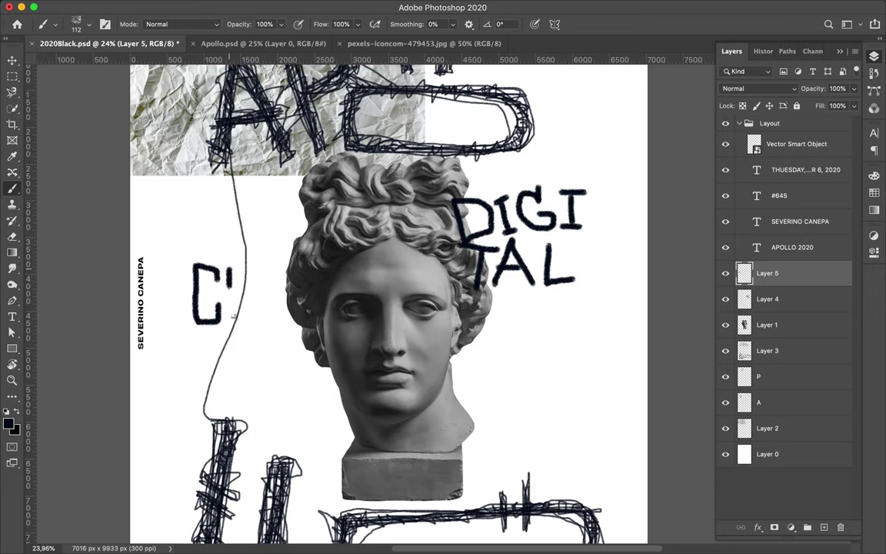
{"action": "left_click_drag", "start_coordinate": [230, 265], "coordinate": [265, 265]}
{"action": "mouse_move", "coordinate": [273, 323]}
{"action": "left_mouse_down"}
{"action": "mouse_move", "coordinate": [273, 264]}
{"action": "mouse_move", "coordinate": [304, 323]}
{"action": "mouse_move", "coordinate": [308, 264]}
{"action": "left_mouse_up"}
{"action": "mouse_move", "coordinate": [192, 331]}
{"action": "left_mouse_down"}
{"action": "mouse_move", "coordinate": [171, 346]}
{"action": "mouse_move", "coordinate": [204, 389]}
{"action": "mouse_move", "coordinate": [209, 362]}
{"action": "mouse_move", "coordinate": [269, 378]}
{"action": "left_mouse_up"}
{"action": "left_click_drag", "start_coordinate": [281, 332], "coordinate": [308, 332]}
{"action": "mouse_move", "coordinate": [294, 333]}
{"action": "left_mouse_down"}
{"action": "mouse_move", "coordinate": [293, 377]}
{"action": "mouse_move", "coordinate": [351, 377]}
{"action": "left_mouse_up"}
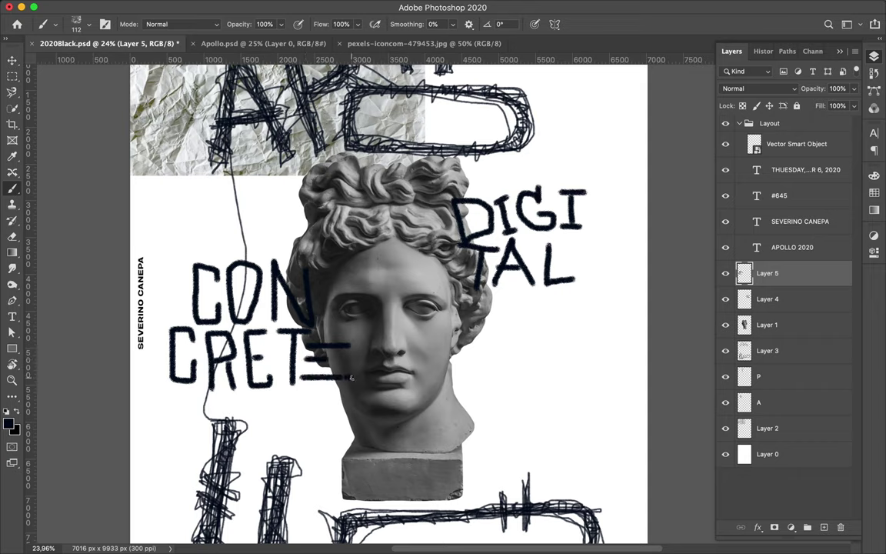
{"action": "left_click", "coordinate": [11, 236]}
Erase the DIGI letters on Layer 4 with a 100% Hard Round eraser
{"action": "key", "text": "alt+bracketleft"}
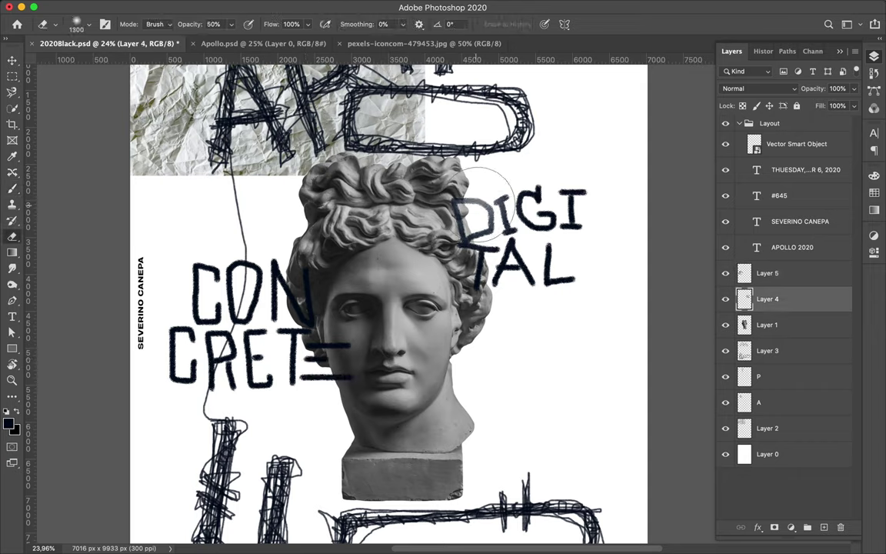
{"action": "key", "text": "0"}
{"action": "left_click", "coordinate": [89, 25]}
{"action": "left_click", "coordinate": [86, 178]}
{"action": "left_click_drag", "start_coordinate": [457, 211], "coordinate": [534, 182]}
Repaint the D, G and I of DIGI larger and bolder above TAL
{"action": "key", "text": "b"}
{"action": "mouse_move", "coordinate": [464, 183]}
{"action": "left_mouse_down"}
{"action": "mouse_move", "coordinate": [467, 232]}
{"action": "mouse_move", "coordinate": [500, 180]}
{"action": "left_mouse_up"}
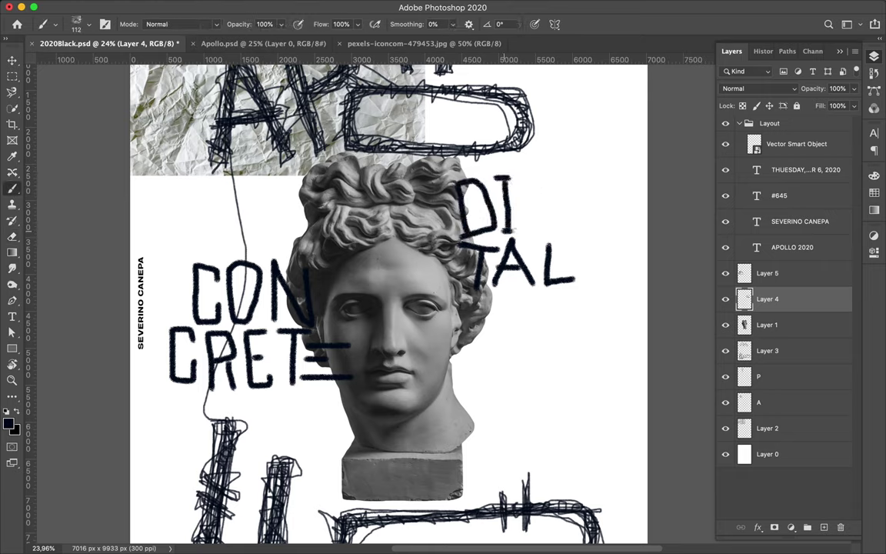
{"action": "mouse_move", "coordinate": [553, 183]}
{"action": "left_mouse_down"}
{"action": "mouse_move", "coordinate": [544, 209]}
{"action": "mouse_move", "coordinate": [572, 223]}
{"action": "left_mouse_up"}
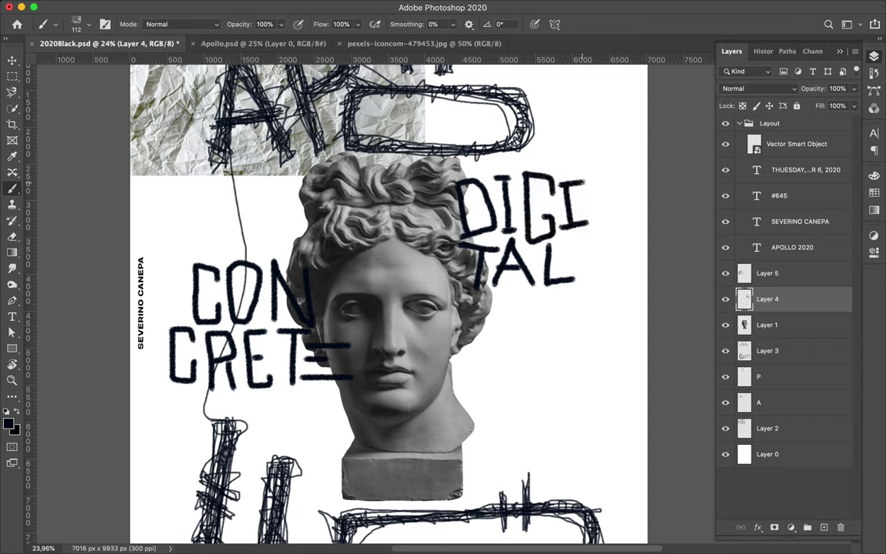
Draw a thin full-width bar across the poster, plus a black-filled copy just below it
{"action": "key", "text": "u"}
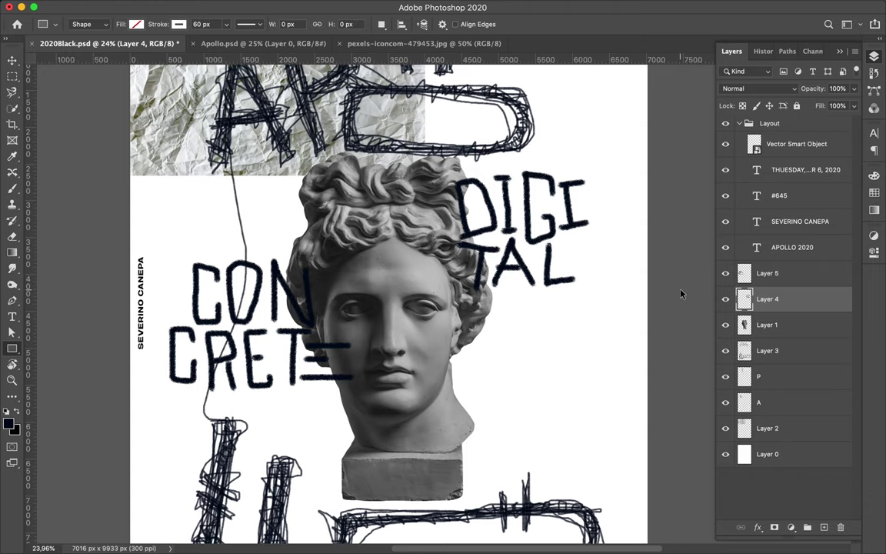
{"action": "key", "text": "ctrl+s"}
{"action": "left_click", "coordinate": [823, 527]}
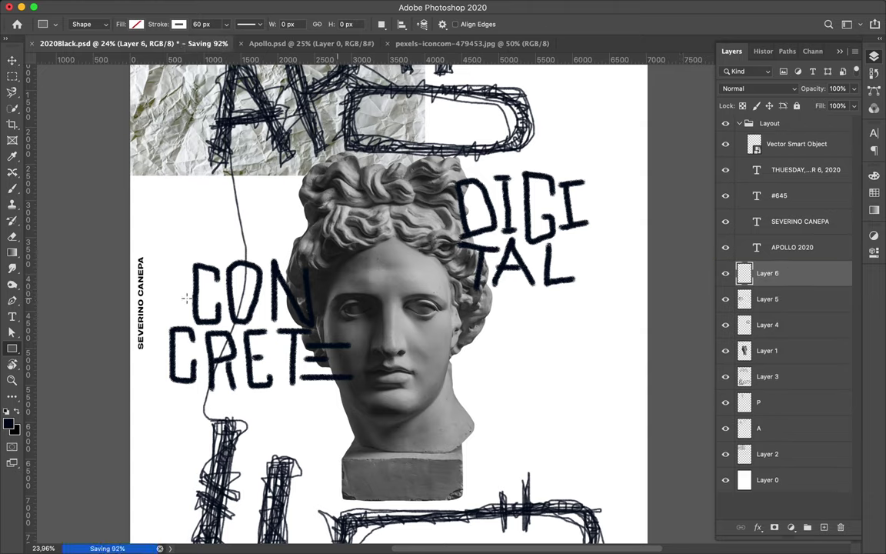
{"action": "left_click_drag", "start_coordinate": [129, 227], "coordinate": [647, 232]}
{"action": "key", "text": "v"}
{"action": "left_click_drag", "start_coordinate": [183, 236], "coordinate": [186, 251]}
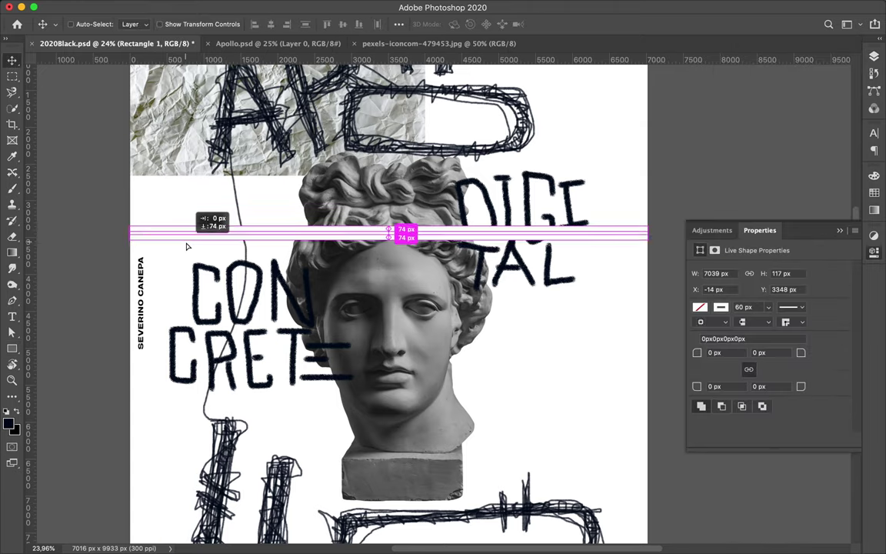
{"action": "key", "text": "a"}
{"action": "left_click", "coordinate": [185, 25]}
{"action": "left_click", "coordinate": [131, 86]}
{"action": "left_click", "coordinate": [315, 233]}
Duplicate the two rectangle layers and shift the copies into a second black bar
{"action": "left_click", "coordinate": [183, 23]}
{"action": "key", "text": "v"}
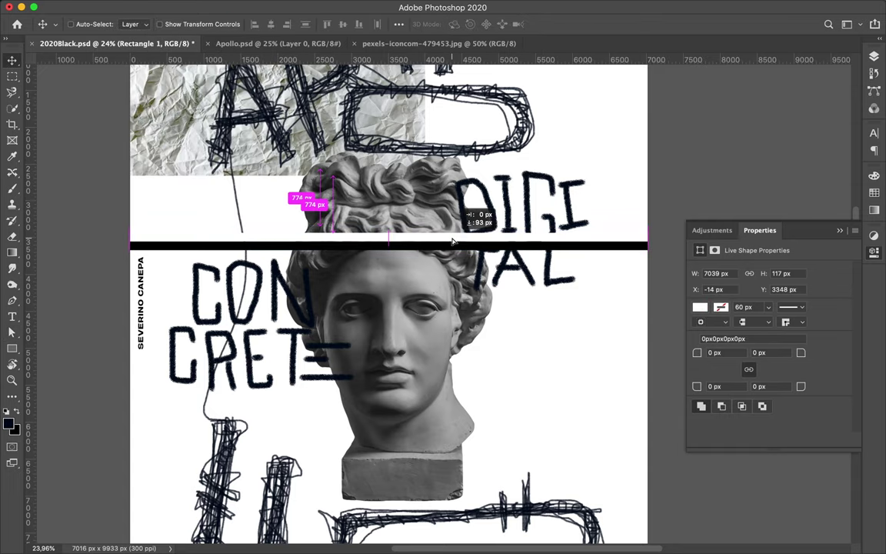
{"action": "key", "text": "F7"}
{"action": "left_click", "coordinate": [731, 283], "text": "shift"}
{"action": "key", "text": "ctrl+e"}
{"action": "key", "text": "ctrl+z"}
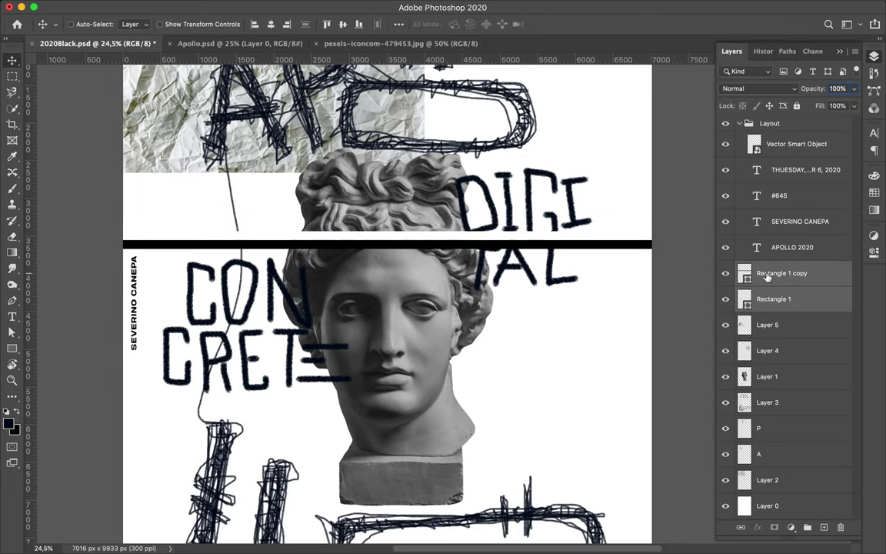
{"action": "key", "text": "ctrl+j"}
{"action": "left_click_drag", "start_coordinate": [553, 240], "coordinate": [553, 231]}
Merge the rectangle layers, then copy the stripes below the first set and merge again
{"action": "scroll", "coordinate": [521, 209], "scroll_direction": "up", "scroll_amount": 1}
{"action": "scroll", "coordinate": [521, 209], "scroll_direction": "up", "scroll_amount": 5}
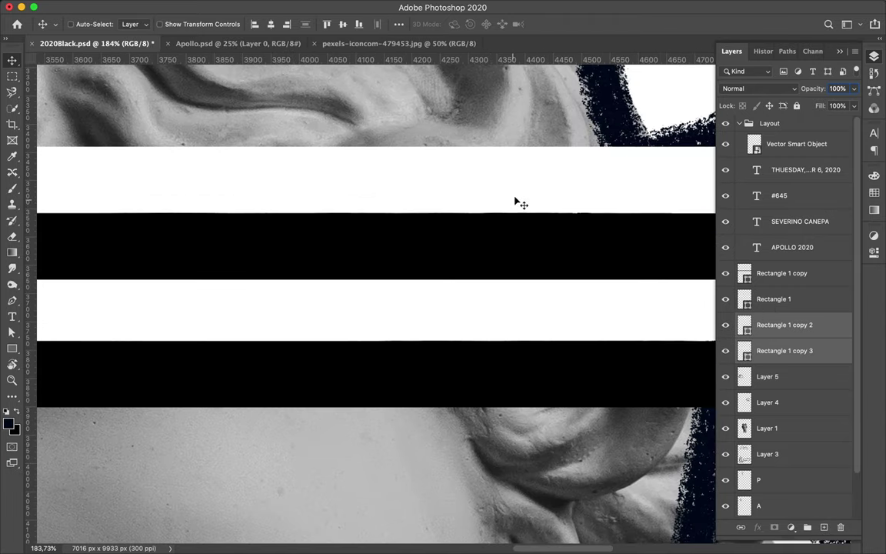
{"action": "left_click", "coordinate": [550, 166], "text": "ctrl"}
{"action": "key", "text": "ctrl+0"}
{"action": "left_click", "coordinate": [776, 273], "text": "shift"}
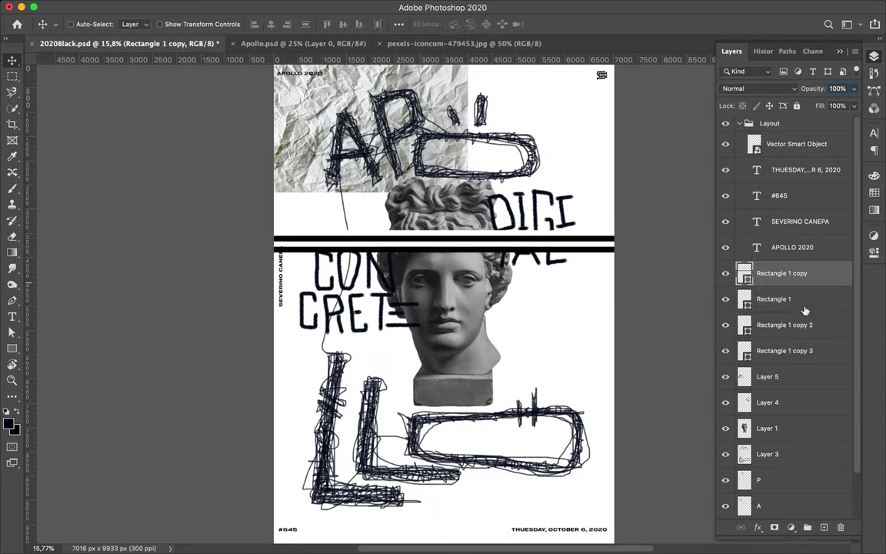
{"action": "right_click", "coordinate": [776, 289]}
{"action": "key", "text": "Escape"}
{"action": "key", "text": "ctrl+e"}
{"action": "key", "text": "ctrl+j"}
{"action": "left_click_drag", "start_coordinate": [544, 268], "coordinate": [547, 306]}
{"action": "key", "text": "ctrl+e"}
Extend the stripe block further down the poster and merge it into one layer
{"action": "scroll", "coordinate": [413, 261], "scroll_direction": "up", "scroll_amount": 5}
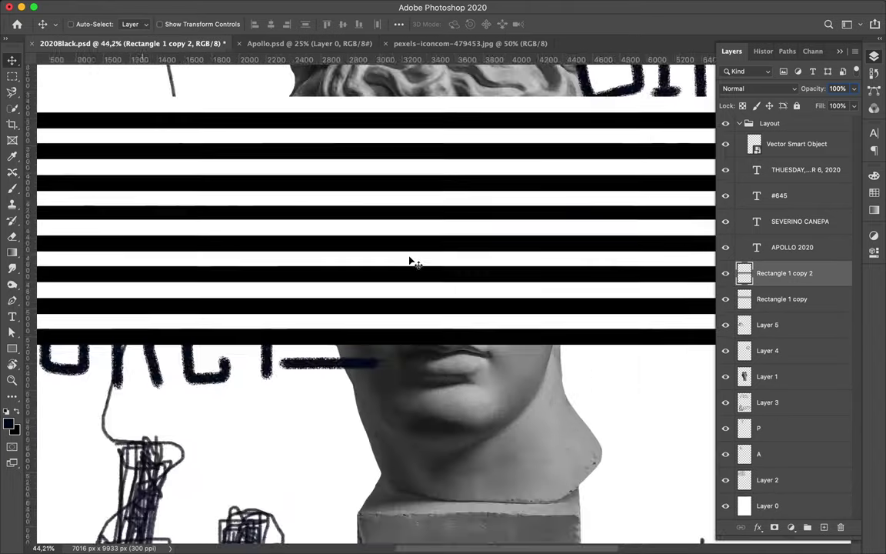
{"action": "scroll", "coordinate": [409, 260], "scroll_direction": "up", "scroll_amount": 3}
{"action": "left_click_drag", "start_coordinate": [409, 261], "coordinate": [405, 211]}
{"action": "key", "text": "ctrl+0"}
{"action": "left_click", "coordinate": [777, 299], "text": "shift"}
{"action": "key", "text": "ctrl+e"}
{"action": "left_click_drag", "start_coordinate": [485, 276], "coordinate": [484, 363]}
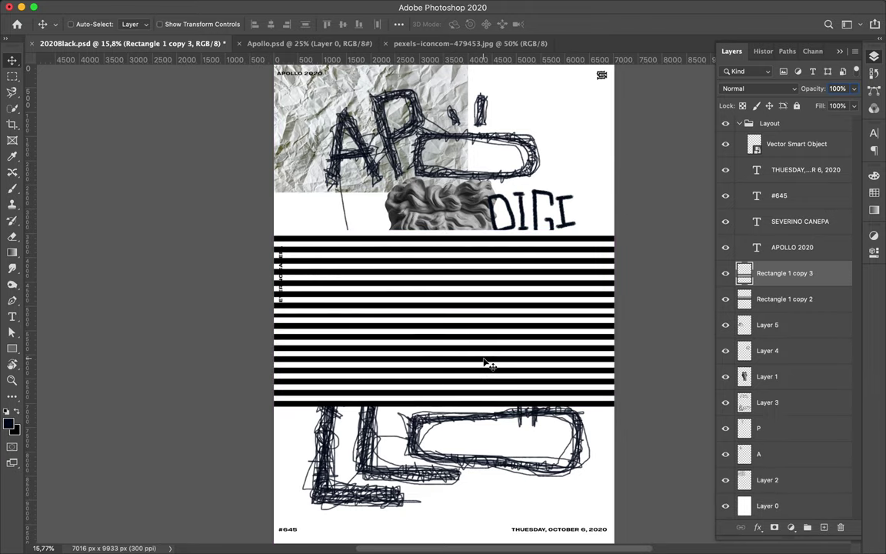
{"action": "left_click_drag", "start_coordinate": [480, 352], "coordinate": [485, 353]}
{"action": "left_click", "coordinate": [761, 299], "text": "shift"}
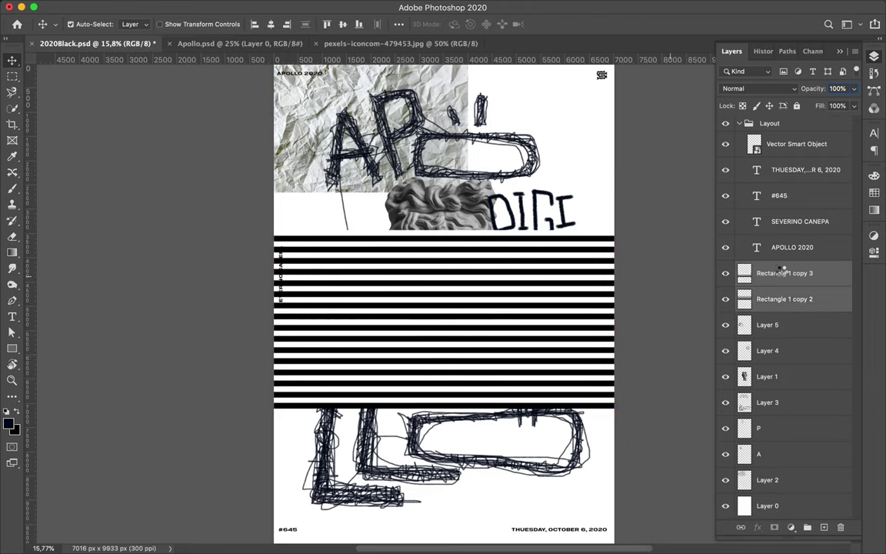
{"action": "key", "text": "ctrl+e"}
Alt-drag a backup copy of the stripe layer and open Filter > Liquify
{"action": "left_click_drag", "start_coordinate": [776, 273], "coordinate": [800, 281]}
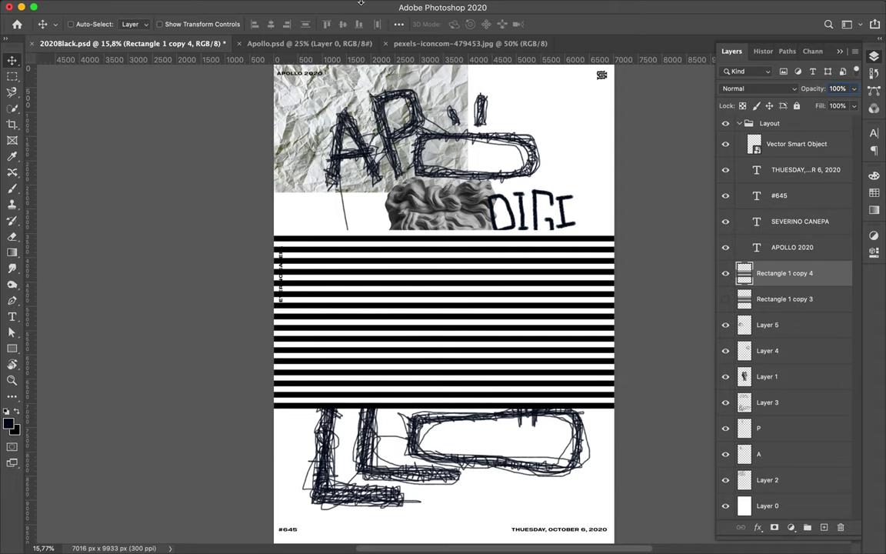
{"action": "left_click", "coordinate": [316, 7]}
{"action": "left_click", "coordinate": [329, 111]}
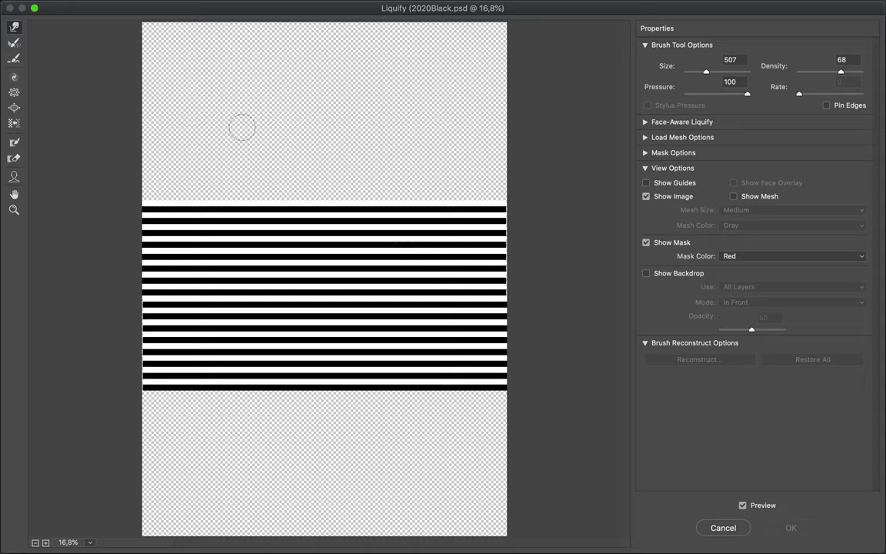
Push the stripes with the Forward Warp brush into a V-dipped wave sweeping to the top right
{"action": "left_click_drag", "start_coordinate": [708, 75], "coordinate": [717, 74]}
{"action": "mouse_move", "coordinate": [372, 342]}
{"action": "left_mouse_down"}
{"action": "mouse_move", "coordinate": [419, 365]}
{"action": "mouse_move", "coordinate": [285, 377]}
{"action": "mouse_move", "coordinate": [207, 346]}
{"action": "mouse_move", "coordinate": [257, 395]}
{"action": "mouse_move", "coordinate": [330, 384]}
{"action": "left_mouse_up"}
{"action": "left_click_drag", "start_coordinate": [390, 235], "coordinate": [319, 349]}
{"action": "left_click_drag", "start_coordinate": [715, 71], "coordinate": [733, 71]}
{"action": "mouse_move", "coordinate": [375, 295]}
{"action": "left_mouse_down"}
{"action": "mouse_move", "coordinate": [193, 353]}
{"action": "mouse_move", "coordinate": [233, 194]}
{"action": "left_mouse_up"}
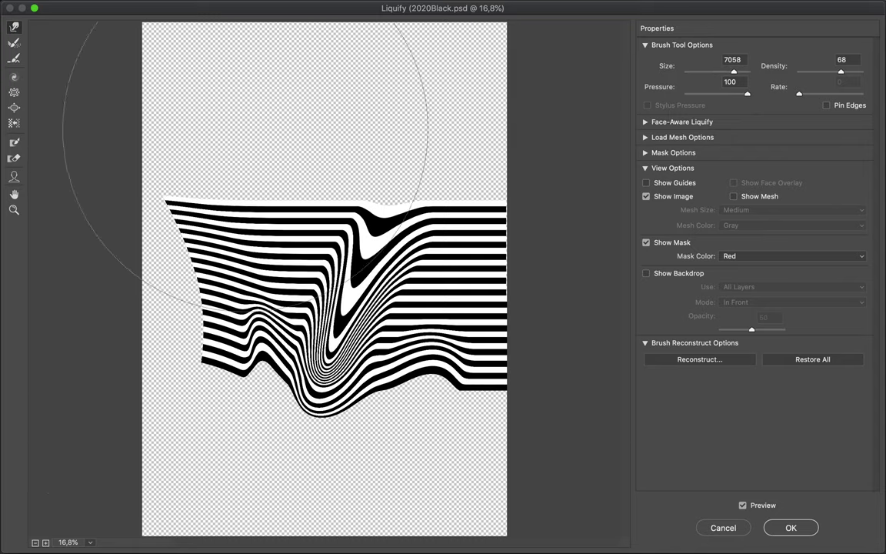
{"action": "mouse_move", "coordinate": [492, 253]}
{"action": "left_mouse_down"}
{"action": "mouse_move", "coordinate": [533, 297]}
{"action": "mouse_move", "coordinate": [287, 236]}
{"action": "left_mouse_up"}
{"action": "left_click_drag", "start_coordinate": [692, 65], "coordinate": [660, 64]}
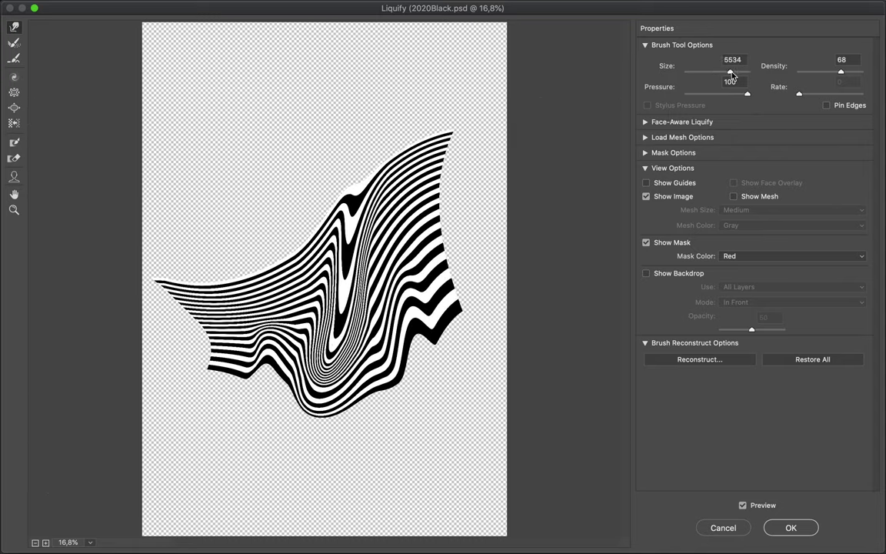
{"action": "left_click_drag", "start_coordinate": [399, 338], "coordinate": [491, 376]}
{"action": "mouse_move", "coordinate": [346, 201]}
{"action": "left_mouse_down"}
{"action": "mouse_move", "coordinate": [503, 216]}
{"action": "mouse_move", "coordinate": [439, 139]}
{"action": "mouse_move", "coordinate": [415, 61]}
{"action": "left_mouse_up"}
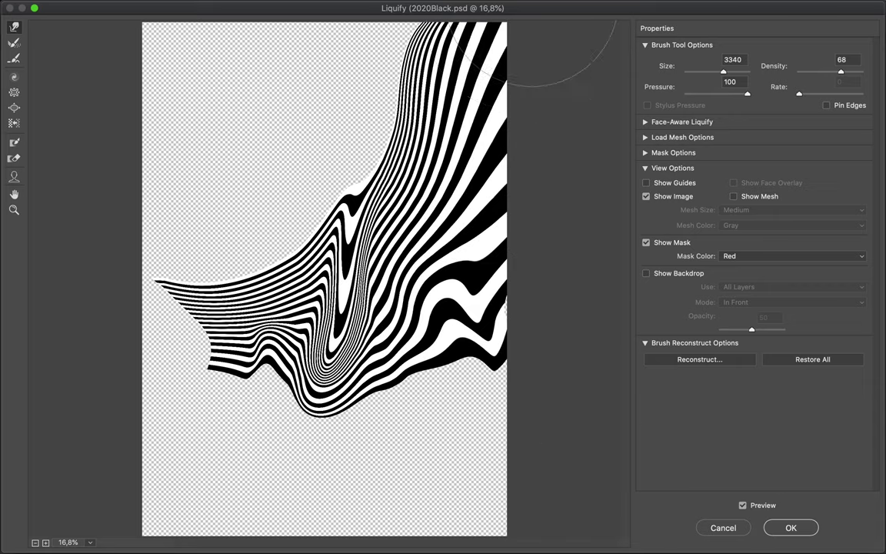
{"action": "left_click", "coordinate": [802, 531]}
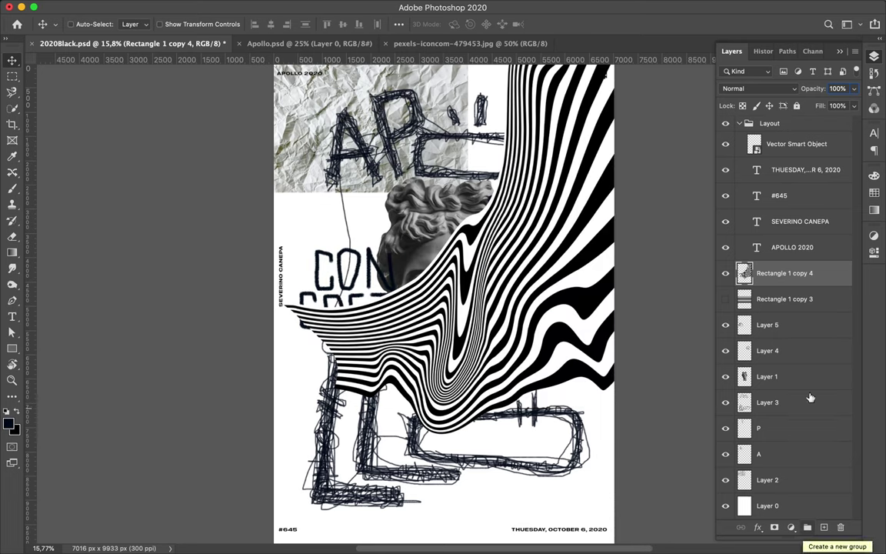
Move the wavy stripe layer below the bust and lettering, shift it up-right, and save
{"action": "left_click_drag", "start_coordinate": [681, 257], "coordinate": [669, 334]}
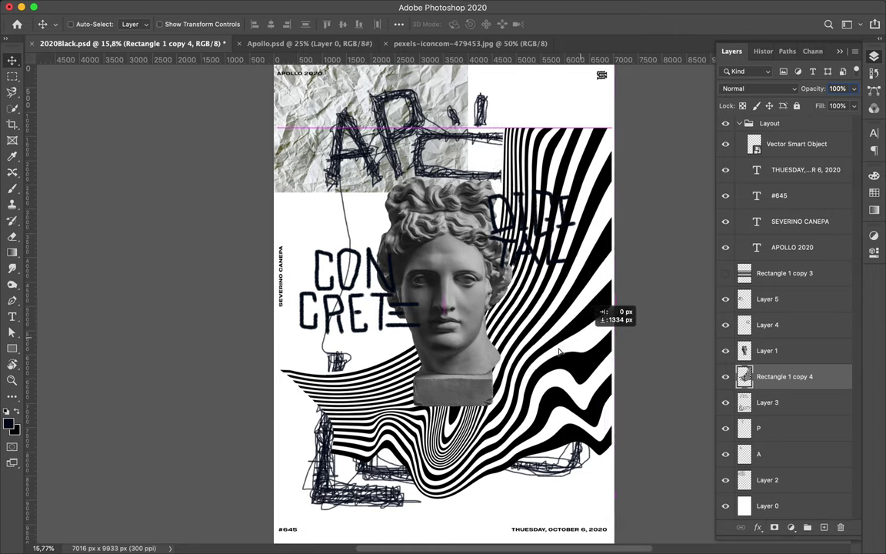
{"action": "left_click_drag", "start_coordinate": [782, 376], "coordinate": [783, 480]}
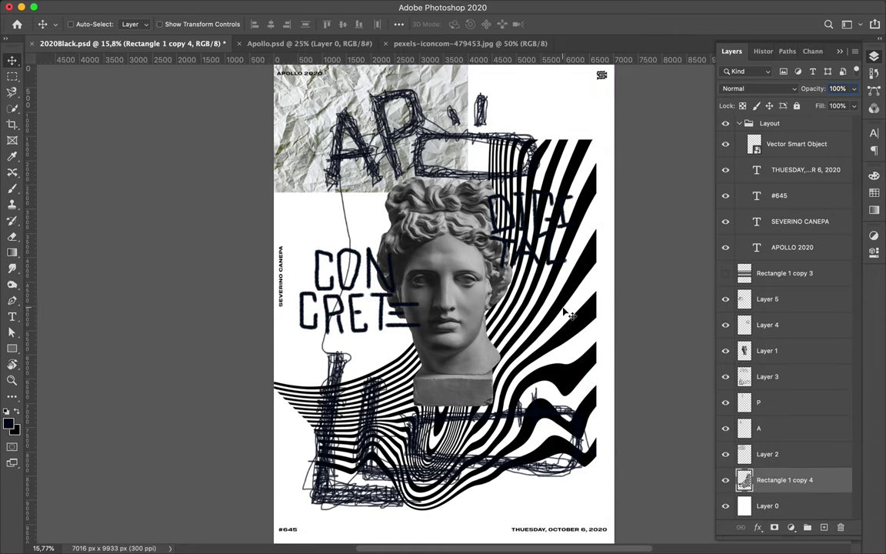
{"action": "left_click_drag", "start_coordinate": [565, 310], "coordinate": [603, 222]}
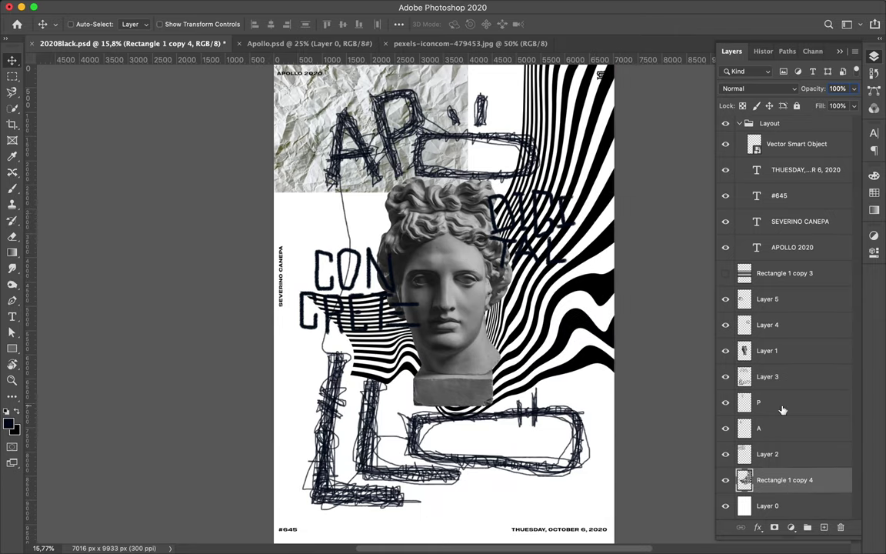
{"action": "left_click", "coordinate": [768, 505]}
{"action": "key", "text": "ctrl+s"}
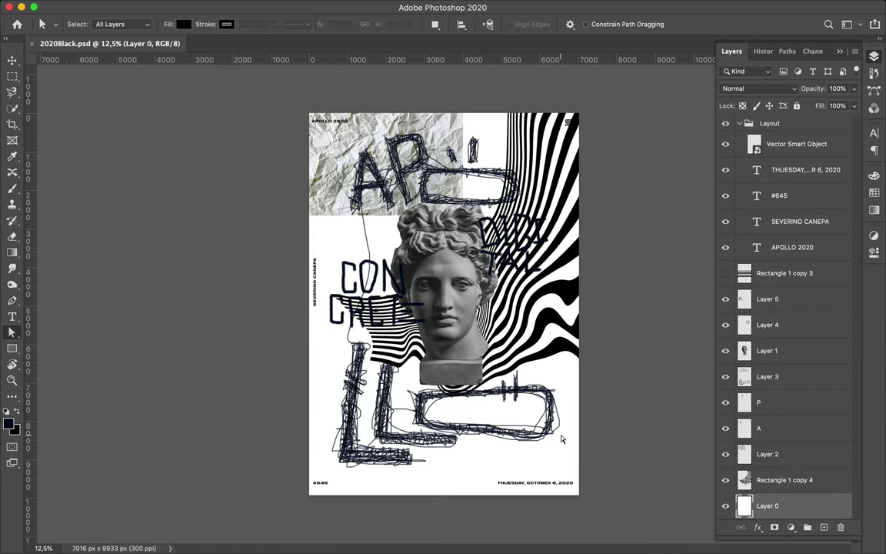
Draw a 7092 × 10053 px full-canvas rectangle filled with light grey sampled from the poster
{"action": "key", "text": "u"}
{"action": "left_click", "coordinate": [382, 208]}
{"action": "left_click", "coordinate": [404, 299]}
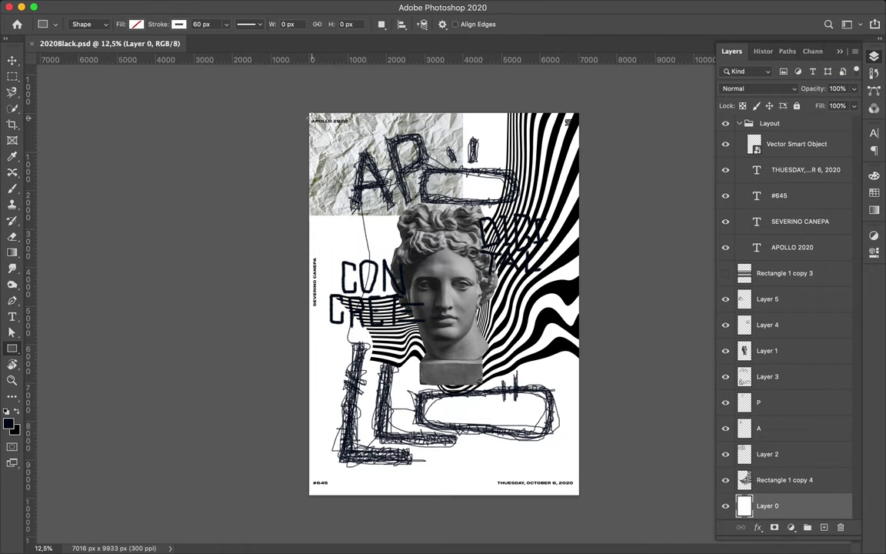
{"action": "left_click_drag", "start_coordinate": [552, 474], "coordinate": [580, 496]}
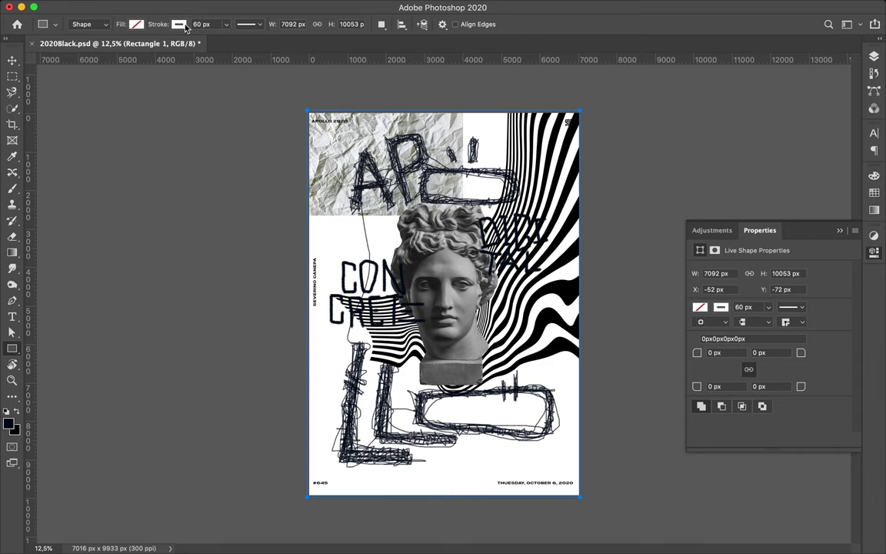
{"action": "left_click", "coordinate": [137, 24]}
{"action": "left_click", "coordinate": [212, 48]}
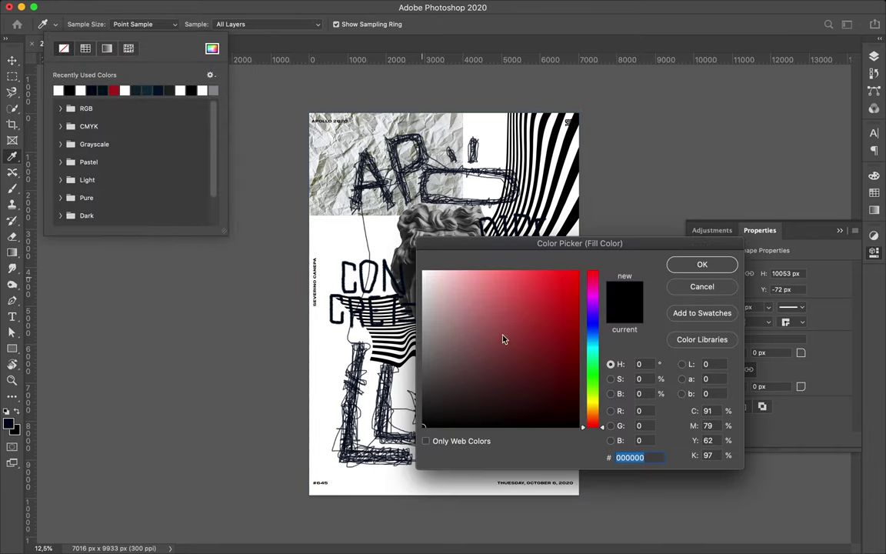
{"action": "left_click", "coordinate": [382, 250]}
{"action": "left_click", "coordinate": [702, 263]}
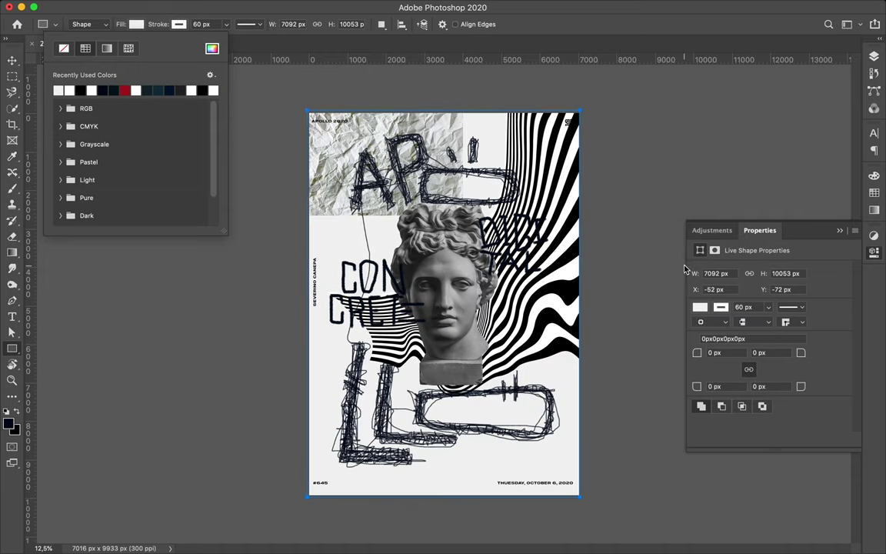
Set the brush paint colour to a saturated pure blue
{"action": "key", "text": "b"}
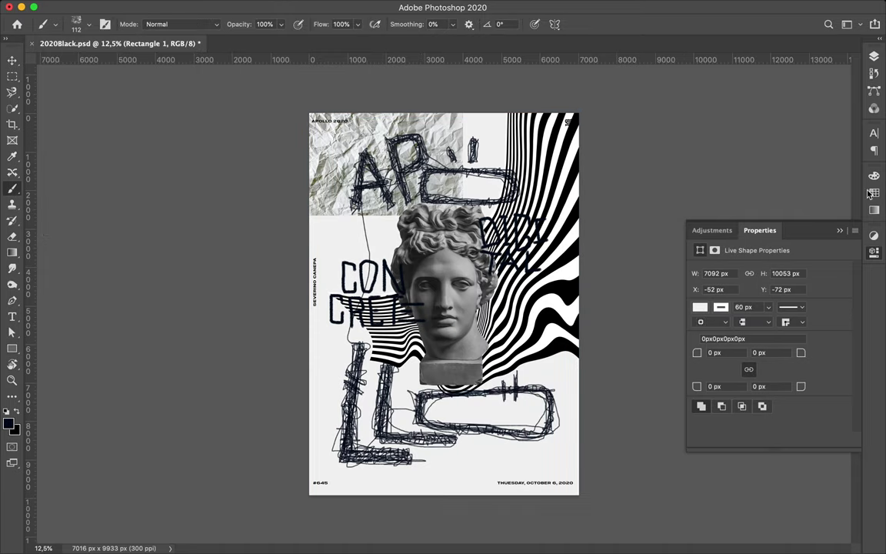
{"action": "left_click", "coordinate": [873, 192]}
{"action": "left_click", "coordinate": [13, 427]}
{"action": "mouse_move", "coordinate": [558, 338]}
{"action": "left_mouse_down"}
{"action": "mouse_move", "coordinate": [551, 291]}
{"action": "mouse_move", "coordinate": [517, 296]}
{"action": "left_mouse_up"}
{"action": "left_click_drag", "start_coordinate": [603, 330], "coordinate": [603, 326]}
{"action": "left_click", "coordinate": [579, 272]}
{"action": "left_click", "coordinate": [680, 264]}
Add a new empty layer above the stripe layer for painting
{"action": "left_click", "coordinate": [873, 58]}
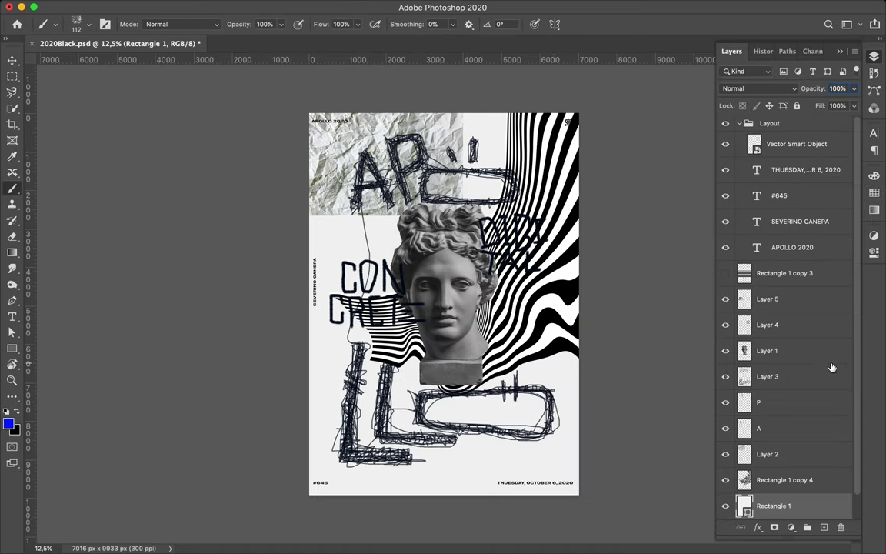
{"action": "scroll", "coordinate": [830, 366], "scroll_direction": "down", "scroll_amount": 1}
{"action": "left_click", "coordinate": [806, 455]}
{"action": "key", "text": "ctrl+shift+alt+n"}
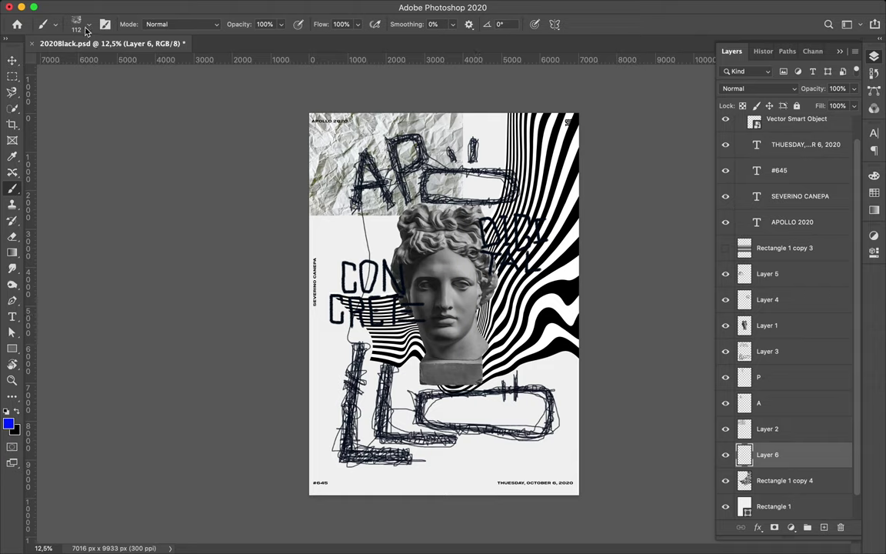
Paint a blue DryBrush6 stroke from the SpoonGraphics-DryBrush-Set near the statue's base
{"action": "left_click", "coordinate": [90, 28]}
{"action": "scroll", "coordinate": [77, 269], "scroll_direction": "down", "scroll_amount": 3}
{"action": "scroll", "coordinate": [77, 269], "scroll_direction": "down", "scroll_amount": 3}
{"action": "left_click", "coordinate": [23, 177]}
{"action": "left_click", "coordinate": [23, 177]}
{"action": "left_click", "coordinate": [24, 212]}
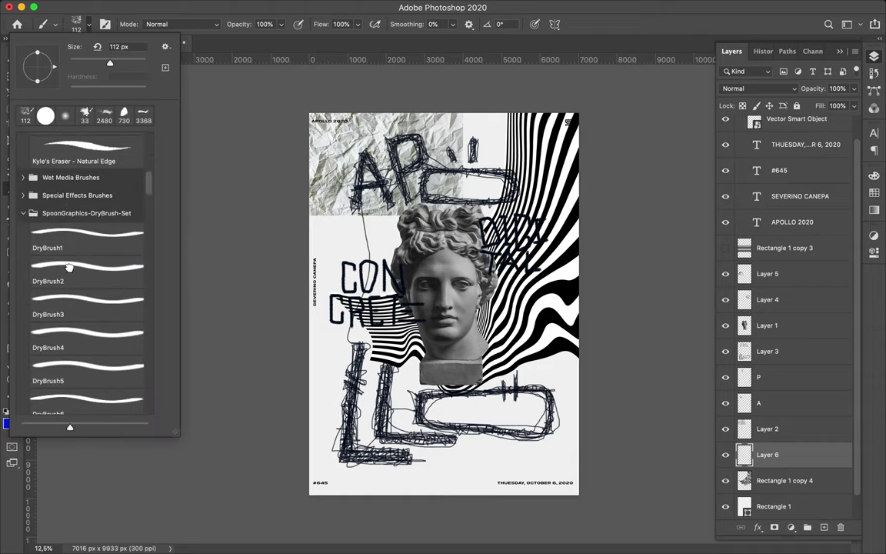
{"action": "scroll", "coordinate": [85, 336], "scroll_direction": "down", "scroll_amount": 2}
{"action": "left_click", "coordinate": [84, 327]}
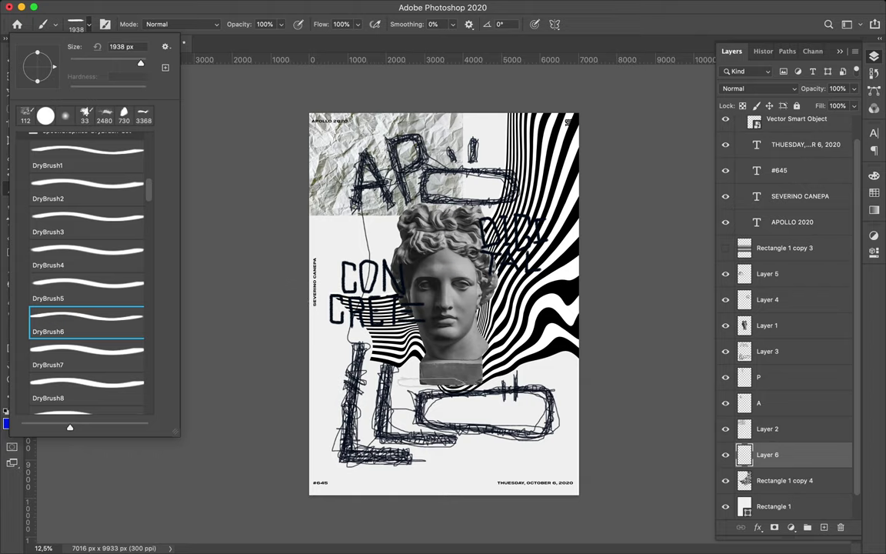
{"action": "left_click_drag", "start_coordinate": [390, 381], "coordinate": [428, 381]}
Move Layer 6 above Layer 1 and paint a DryBrush5 stroke across the statue's face
{"action": "left_click_drag", "start_coordinate": [766, 455], "coordinate": [766, 312]}
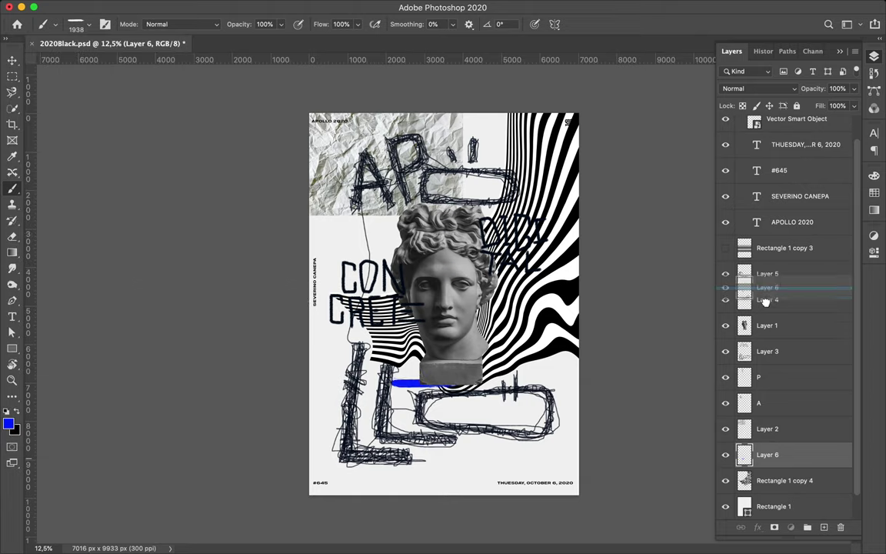
{"action": "left_click", "coordinate": [80, 27]}
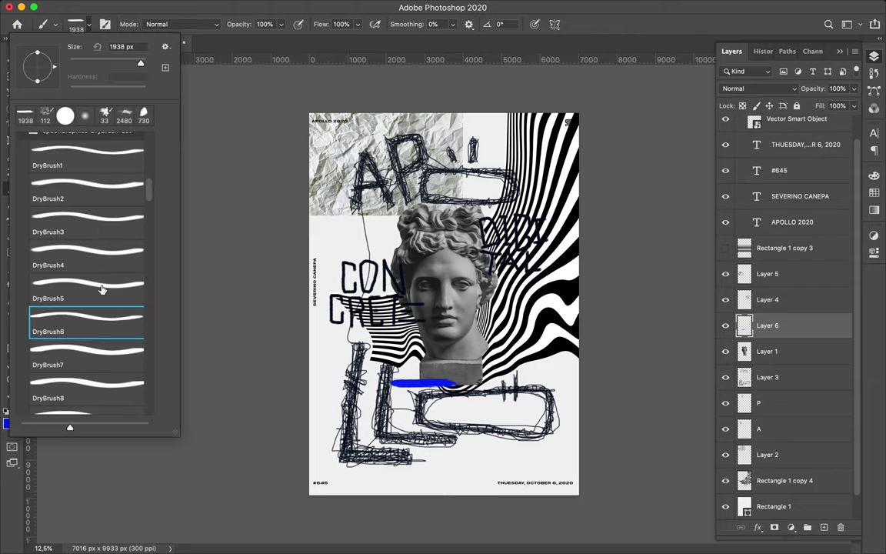
{"action": "left_click", "coordinate": [100, 288]}
{"action": "left_click_drag", "start_coordinate": [391, 282], "coordinate": [433, 283]}
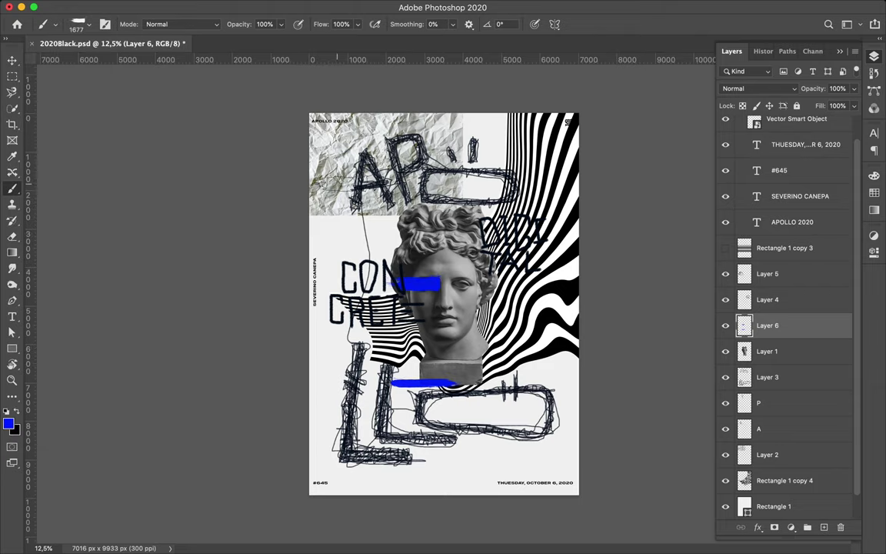
Stamp a vertical DryBrush4 mark at 90° angle on the poster's left edge
{"action": "left_click", "coordinate": [90, 25]}
{"action": "left_click", "coordinate": [84, 250]}
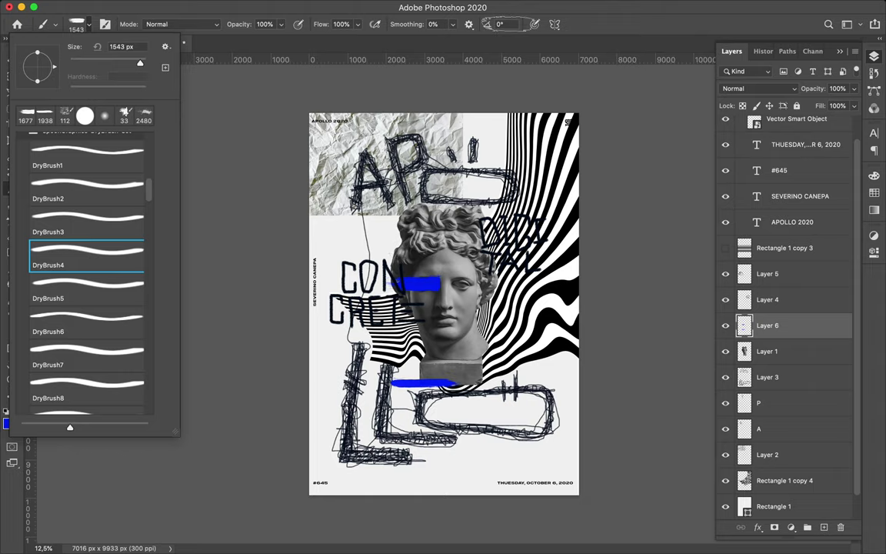
{"action": "left_click", "coordinate": [504, 24]}
{"action": "type", "text": "90"}
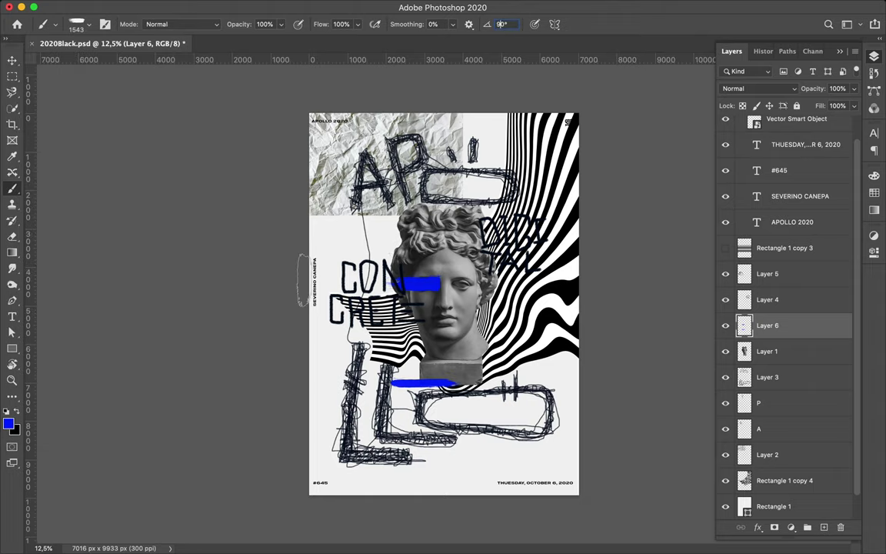
{"action": "left_click", "coordinate": [312, 286]}
Choose another dry brush, then rename the bust layer to Apollo
{"action": "left_click", "coordinate": [80, 24]}
{"action": "left_click", "coordinate": [88, 260]}
{"action": "left_click", "coordinate": [773, 325]}
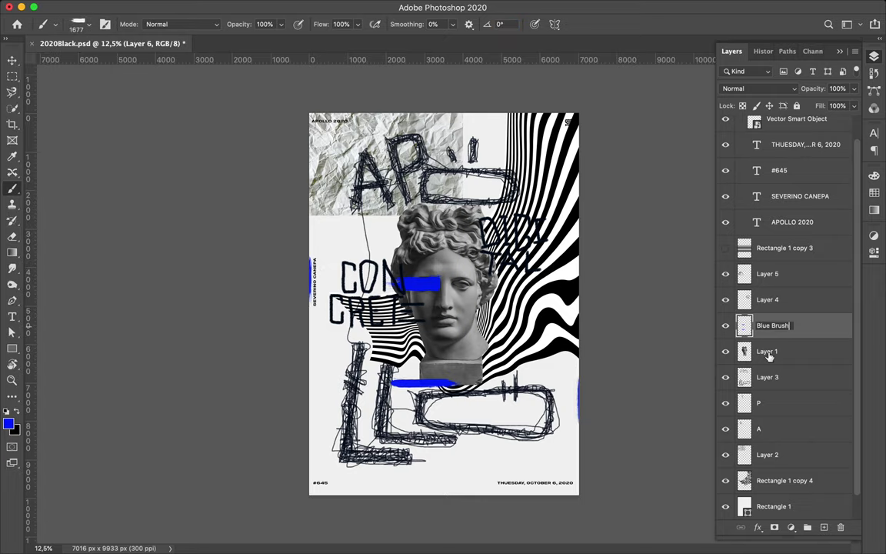
{"action": "left_click", "coordinate": [768, 353]}
{"action": "type", "text": "Apollo"}
{"action": "key", "text": "Return"}
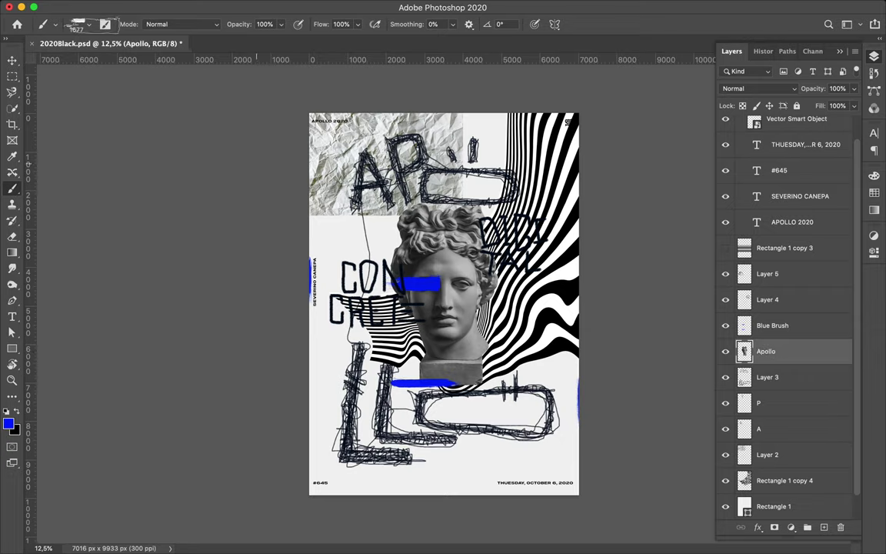
Add a new layer with a large brush preset and dab blue spatter onto the poster
{"action": "left_click", "coordinate": [79, 24]}
{"action": "scroll", "coordinate": [85, 247], "scroll_direction": "down", "scroll_amount": 5}
{"action": "scroll", "coordinate": [86, 246], "scroll_direction": "down", "scroll_amount": 3}
{"action": "left_click", "coordinate": [89, 293]}
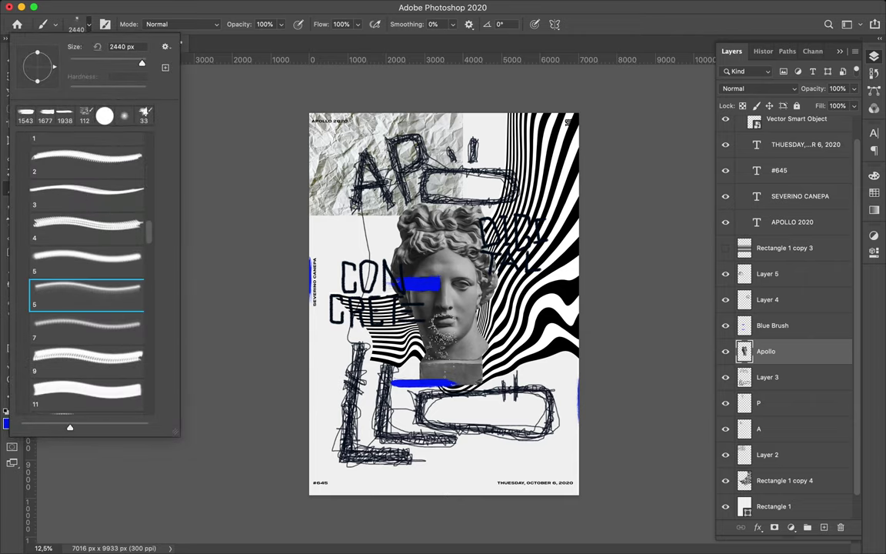
{"action": "left_click", "coordinate": [823, 527]}
{"action": "left_click_drag", "start_coordinate": [769, 352], "coordinate": [769, 421]}
{"action": "left_click", "coordinate": [377, 362]}
Paint a blue dripping stroke at the top right with the ragged 11 brush at 3033 px
{"action": "key", "text": "v"}
{"action": "key", "text": "b"}
{"action": "left_click", "coordinate": [78, 24]}
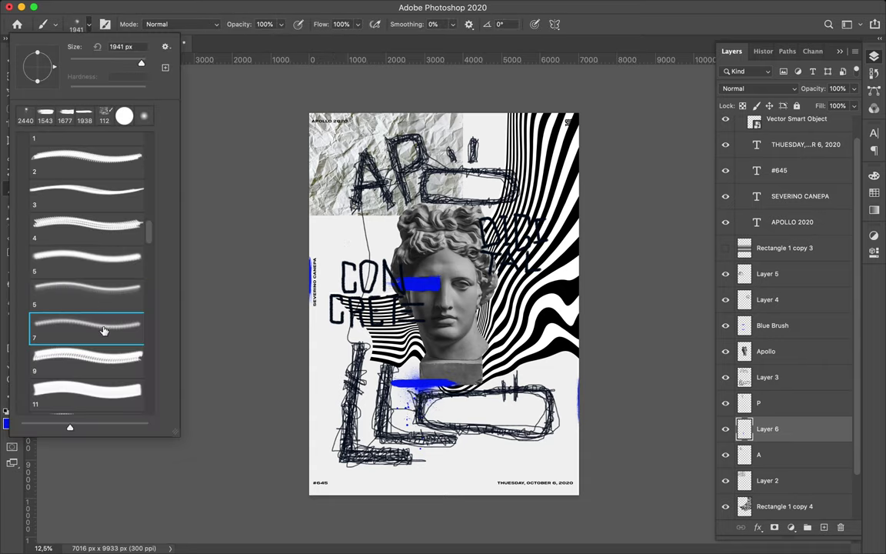
{"action": "scroll", "coordinate": [103, 303], "scroll_direction": "down", "scroll_amount": 2}
{"action": "left_click", "coordinate": [93, 284]}
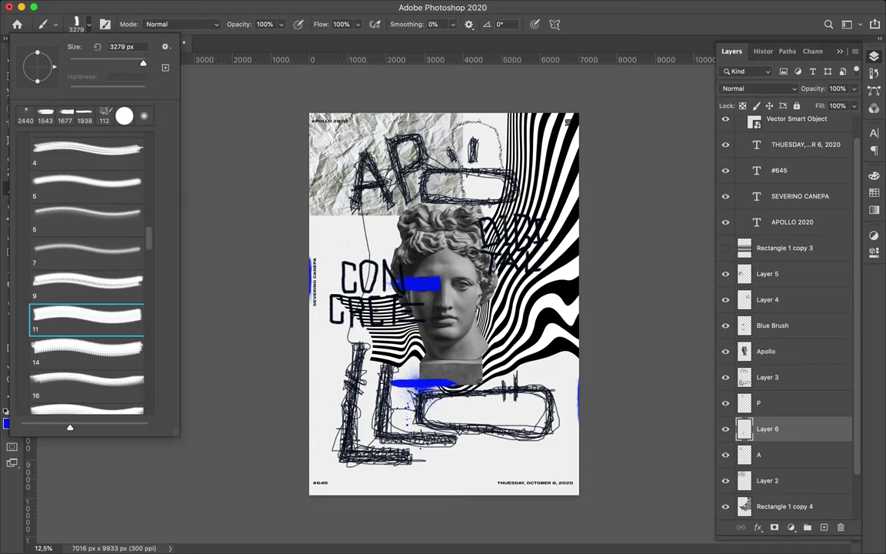
{"action": "left_click", "coordinate": [106, 319]}
{"action": "scroll", "coordinate": [106, 316], "scroll_direction": "down", "scroll_amount": 3}
{"action": "left_click", "coordinate": [87, 323]}
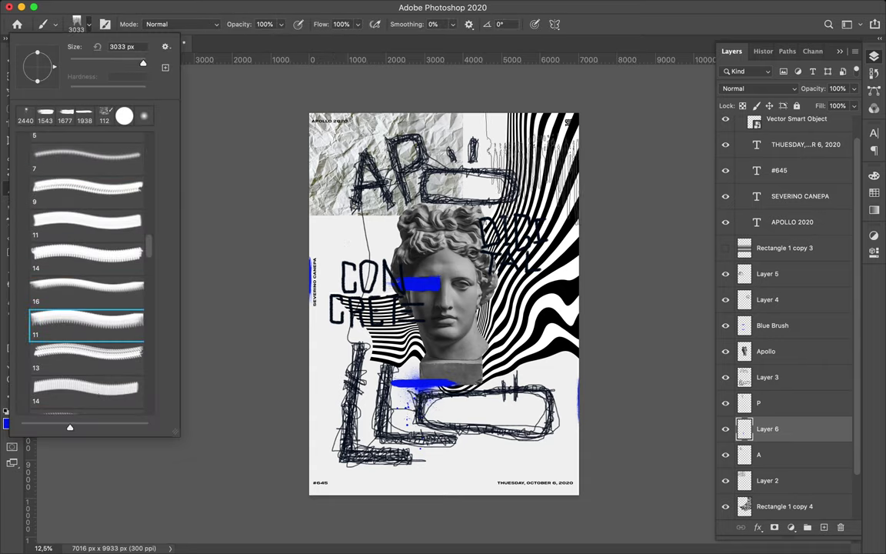
{"action": "left_click", "coordinate": [478, 153]}
{"action": "left_click_drag", "start_coordinate": [478, 153], "coordinate": [579, 145]}
Undo the misplaced stroke, then paint blue strokes across the bust's face on a new layer
{"action": "key", "text": "v"}
{"action": "left_click_drag", "start_coordinate": [517, 151], "coordinate": [415, 150]}
{"action": "key", "text": "ctrl+z"}
{"action": "key", "text": "ctrl+z"}
{"action": "key", "text": "b"}
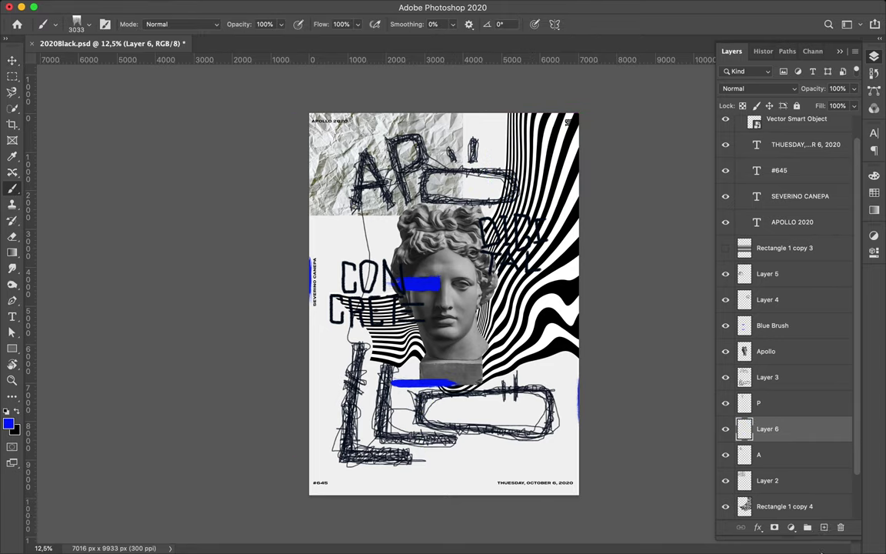
{"action": "key", "text": "ctrl+shift+alt+n"}
{"action": "left_click_drag", "start_coordinate": [415, 231], "coordinate": [523, 230]}
{"action": "key", "text": "v"}
{"action": "key", "text": "ctrl+t"}
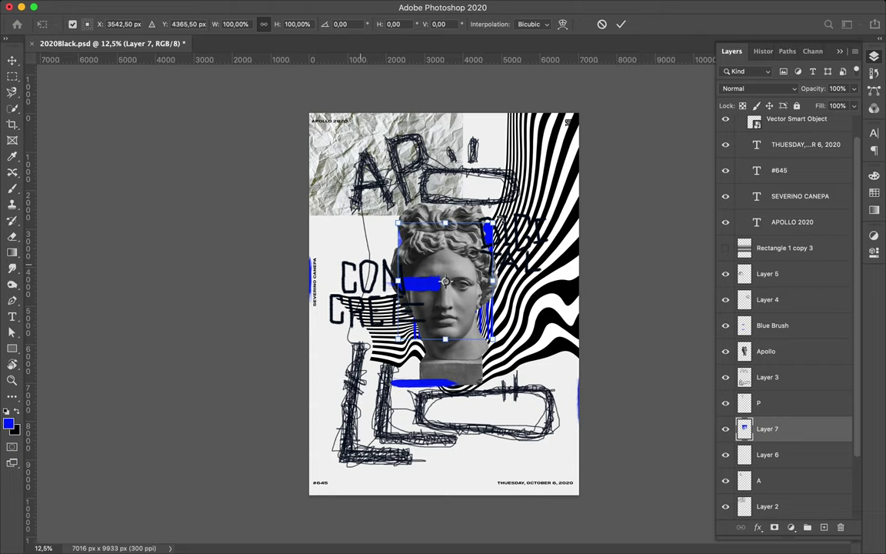
Rotate Layer 7's blue strokes -90° into horizontal bars over the stripes at upper right
{"action": "left_click_drag", "start_coordinate": [354, 223], "coordinate": [393, 246]}
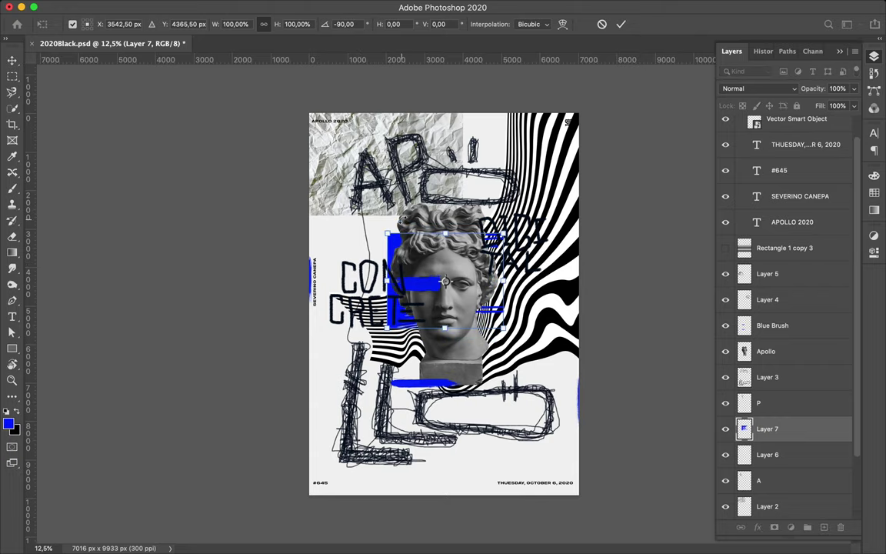
{"action": "key", "text": "Return"}
{"action": "left_click_drag", "start_coordinate": [393, 246], "coordinate": [471, 221]}
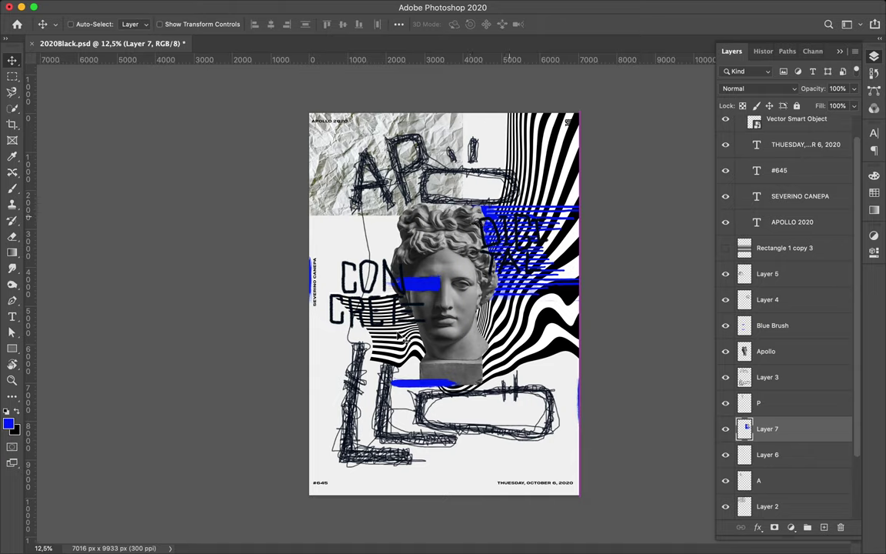
{"action": "left_click_drag", "start_coordinate": [336, 183], "coordinate": [335, 227]}
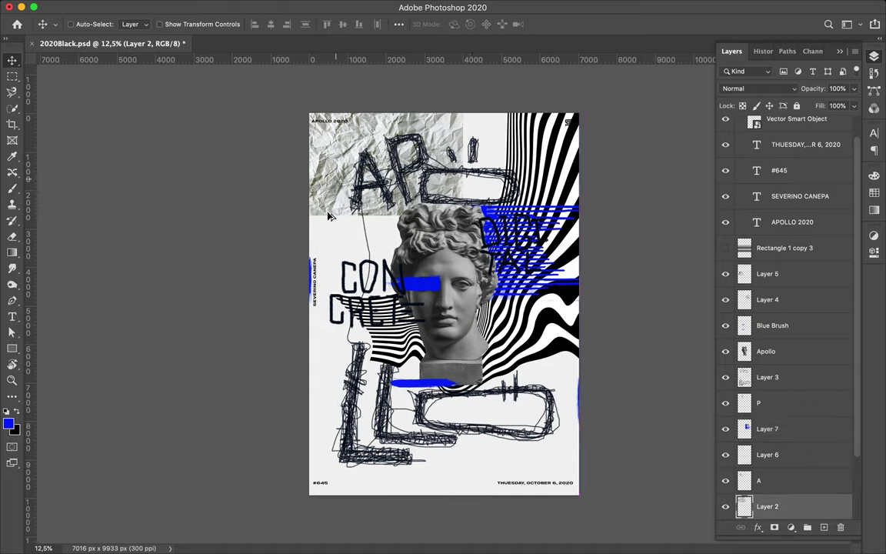
Flip the crumpled-paper copy horizontally and move it about 317 px down behind CONCRETE
{"action": "left_click_drag", "start_coordinate": [336, 228], "coordinate": [336, 240]}
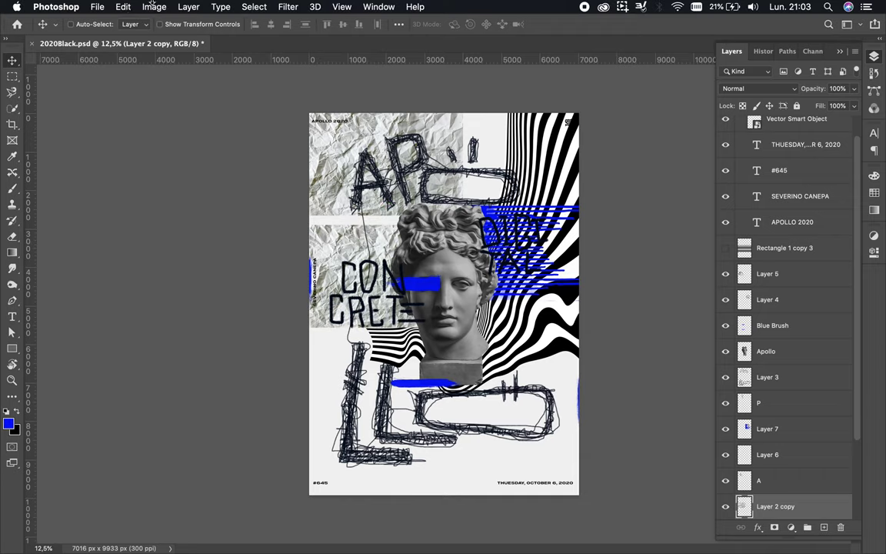
{"action": "left_click", "coordinate": [123, 7]}
{"action": "mouse_move", "coordinate": [143, 292]}
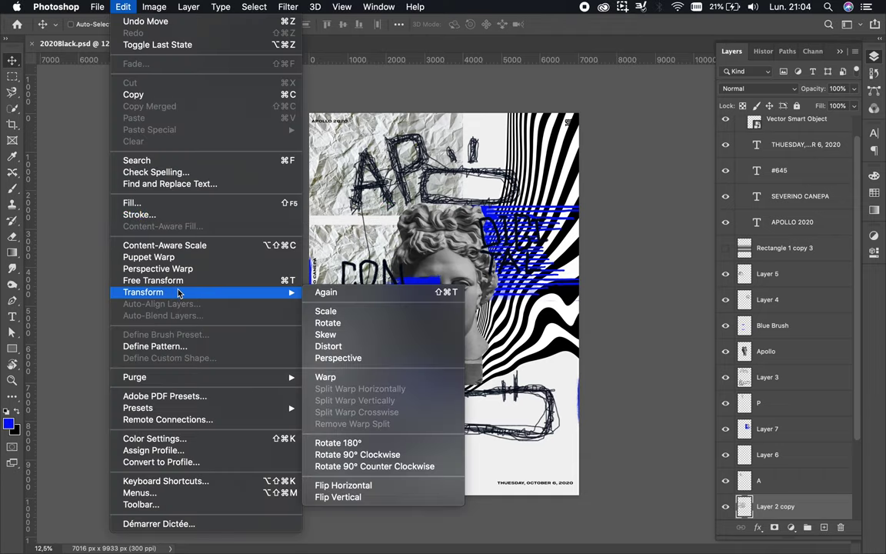
{"action": "left_click", "coordinate": [343, 485]}
{"action": "left_click_drag", "start_coordinate": [302, 219], "coordinate": [333, 236]}
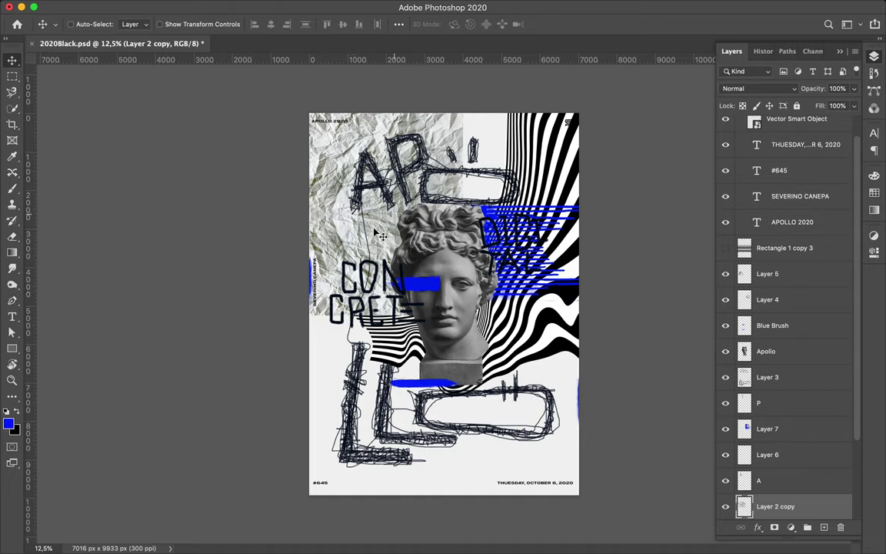
{"action": "scroll", "coordinate": [92, 222], "scroll_direction": "down", "scroll_amount": 5}
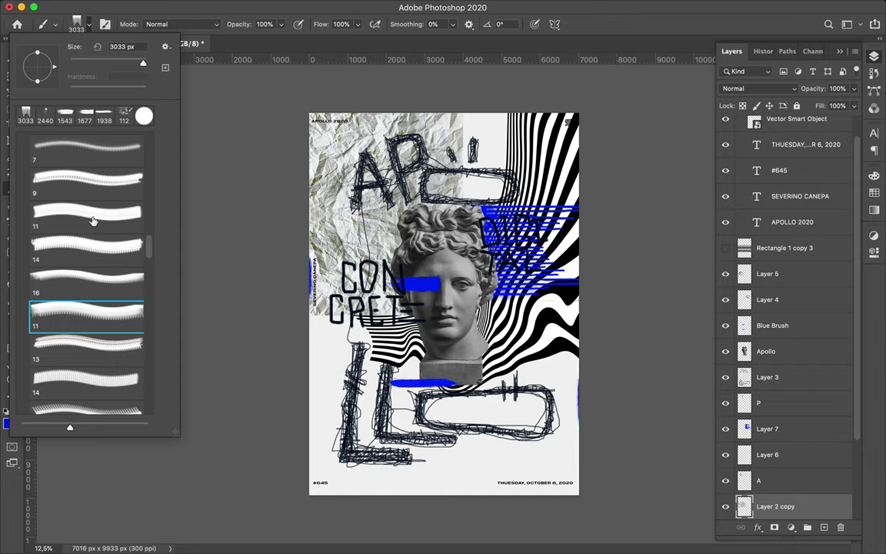
Browse the brush presets, trying the charcoal pencil and all-purpose concept brushes
{"action": "scroll", "coordinate": [76, 292], "scroll_direction": "down", "scroll_amount": 5}
{"action": "scroll", "coordinate": [62, 361], "scroll_direction": "down", "scroll_amount": 5}
{"action": "scroll", "coordinate": [69, 356], "scroll_direction": "up", "scroll_amount": 10}
{"action": "scroll", "coordinate": [73, 369], "scroll_direction": "up", "scroll_amount": 10}
{"action": "scroll", "coordinate": [77, 384], "scroll_direction": "down", "scroll_amount": 3}
{"action": "scroll", "coordinate": [82, 396], "scroll_direction": "down", "scroll_amount": 2}
{"action": "scroll", "coordinate": [82, 396], "scroll_direction": "down", "scroll_amount": 1}
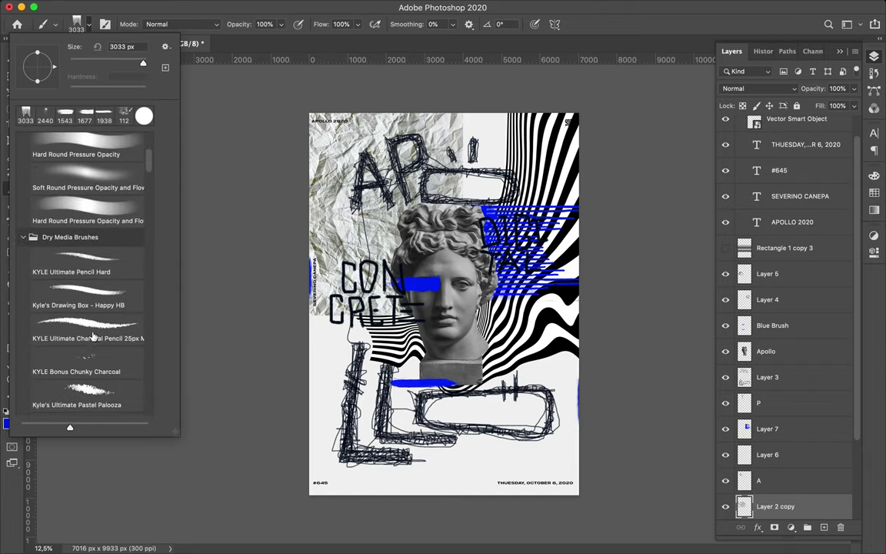
{"action": "left_click", "coordinate": [85, 327]}
{"action": "scroll", "coordinate": [71, 296], "scroll_direction": "down", "scroll_amount": 2}
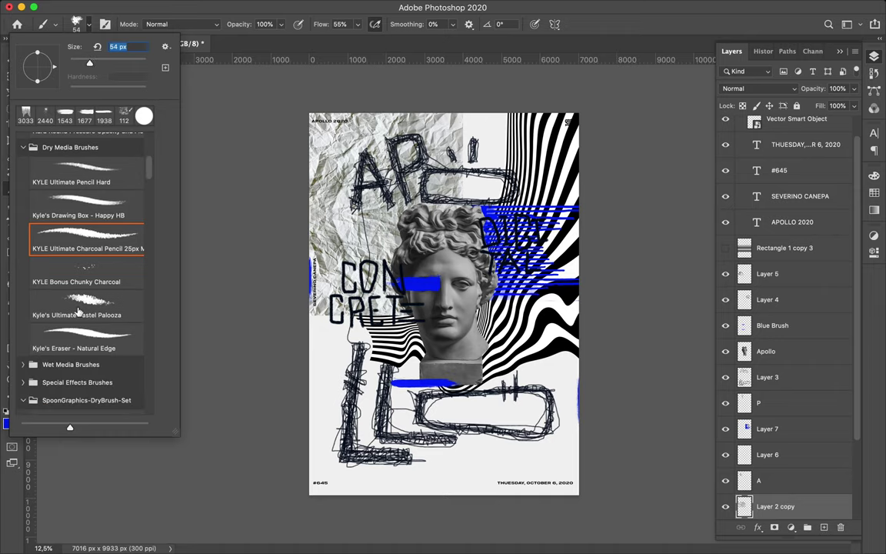
{"action": "scroll", "coordinate": [88, 331], "scroll_direction": "down", "scroll_amount": 3}
{"action": "left_click", "coordinate": [93, 350]}
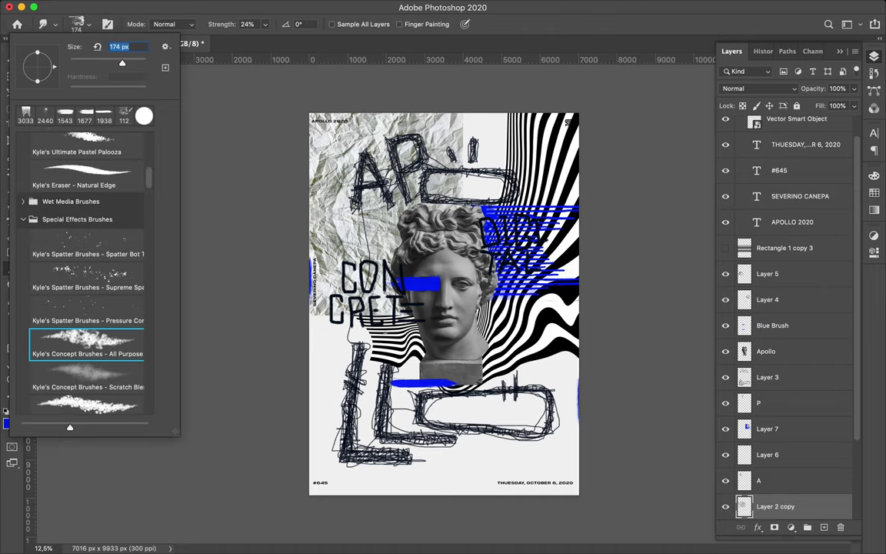
{"action": "scroll", "coordinate": [785, 384], "scroll_direction": "down", "scroll_amount": 3}
Add new Layer 8 above Rectangle 1 and move it above Layer 2 copy
{"action": "left_click", "coordinate": [772, 479]}
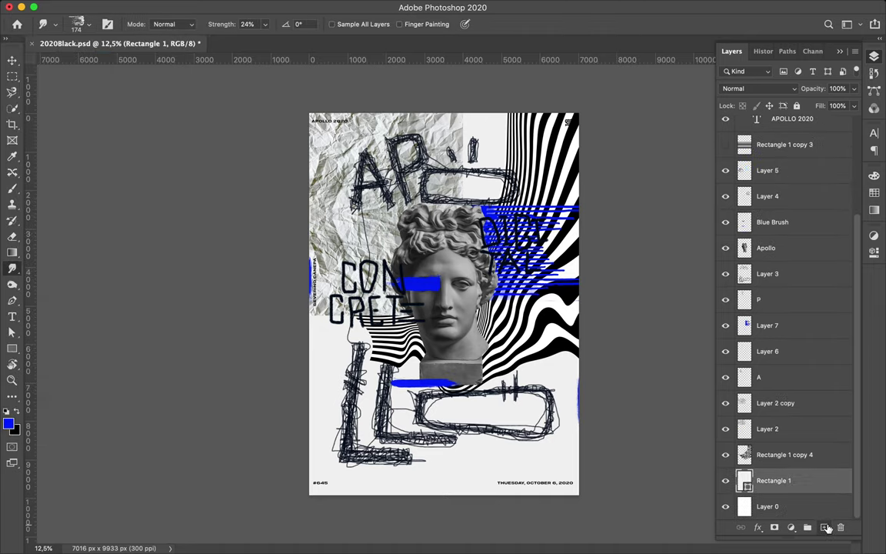
{"action": "left_click", "coordinate": [824, 526]}
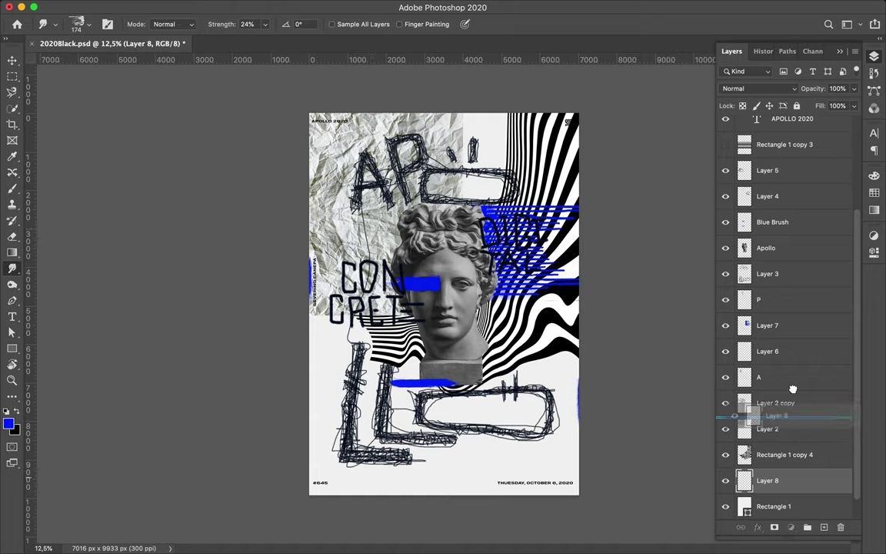
{"action": "left_click_drag", "start_coordinate": [767, 480], "coordinate": [775, 406]}
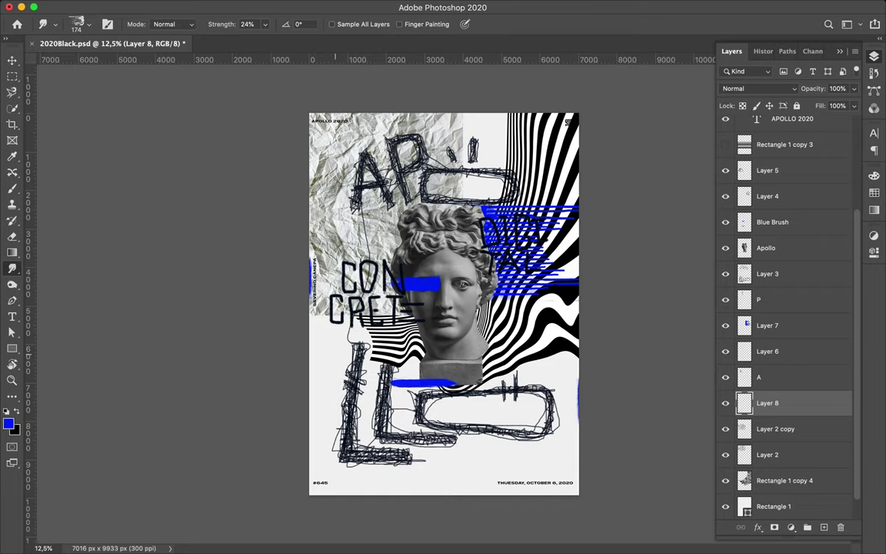
{"action": "mouse_move", "coordinate": [417, 532]}
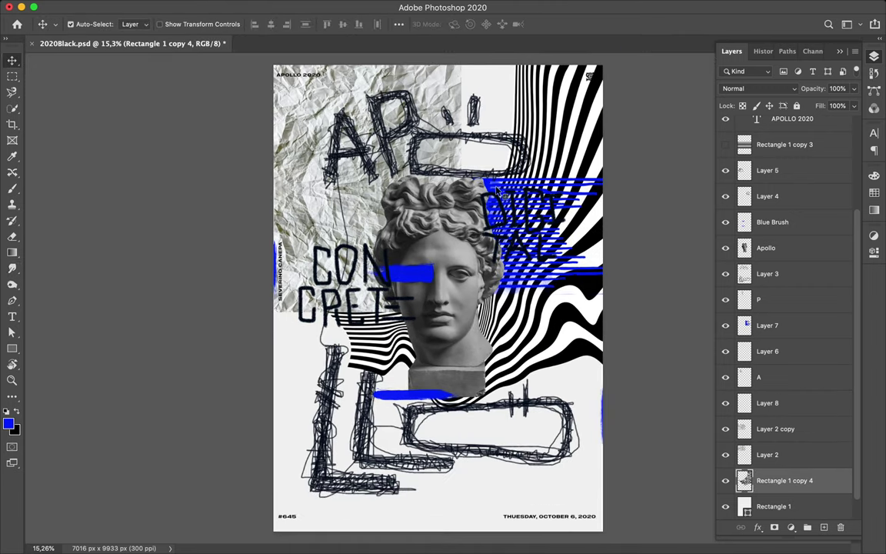
{"action": "key", "text": "ctrl+t"}
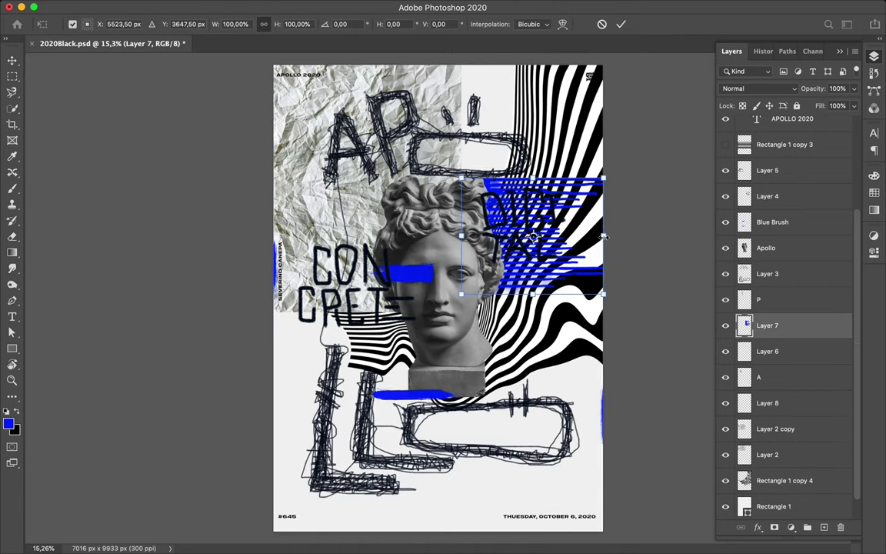
Widen the blue bars across the stripes and move DIGITAL left above CONCRETE
{"action": "left_click_drag", "start_coordinate": [538, 238], "coordinate": [550, 238]}
{"action": "key", "text": "Return"}
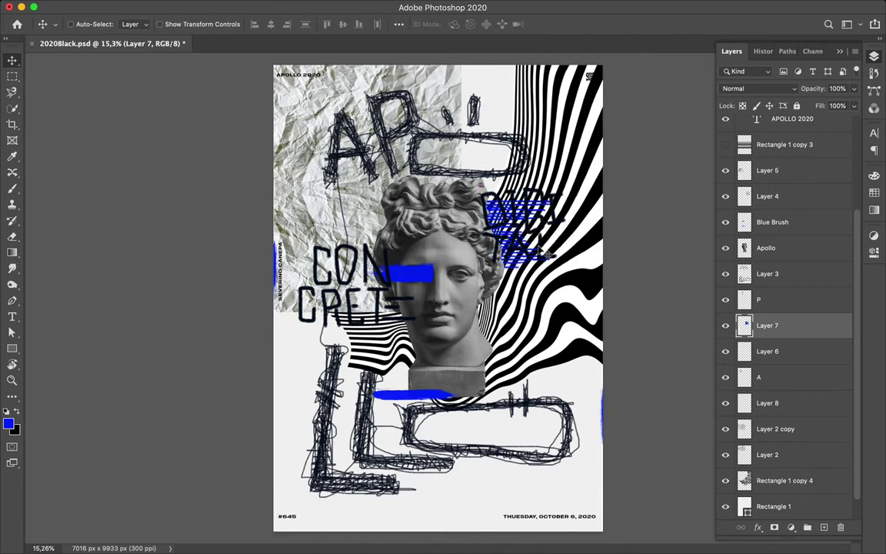
{"action": "left_click", "coordinate": [533, 229], "text": "ctrl"}
{"action": "mouse_move", "coordinate": [533, 229]}
{"action": "left_mouse_down"}
{"action": "mouse_move", "coordinate": [352, 274]}
{"action": "mouse_move", "coordinate": [441, 406]}
{"action": "mouse_move", "coordinate": [350, 286]}
{"action": "mouse_move", "coordinate": [349, 262]}
{"action": "left_mouse_up"}
Scale the DIGITAL and CONCRETE lettering layers down together
{"action": "left_click", "coordinate": [338, 196], "text": "shift"}
{"action": "key", "text": "ctrl+t"}
{"action": "key", "text": "Return"}
{"action": "scroll", "coordinate": [419, 242], "scroll_direction": "up", "scroll_amount": 2}
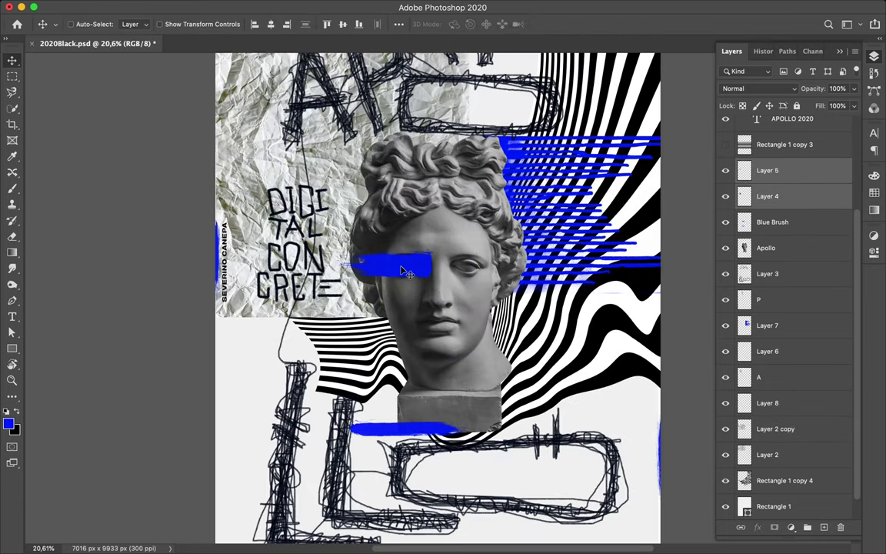
{"action": "scroll", "coordinate": [420, 242], "scroll_direction": "down", "scroll_amount": 2}
{"action": "scroll", "coordinate": [791, 308], "scroll_direction": "down", "scroll_amount": 1}
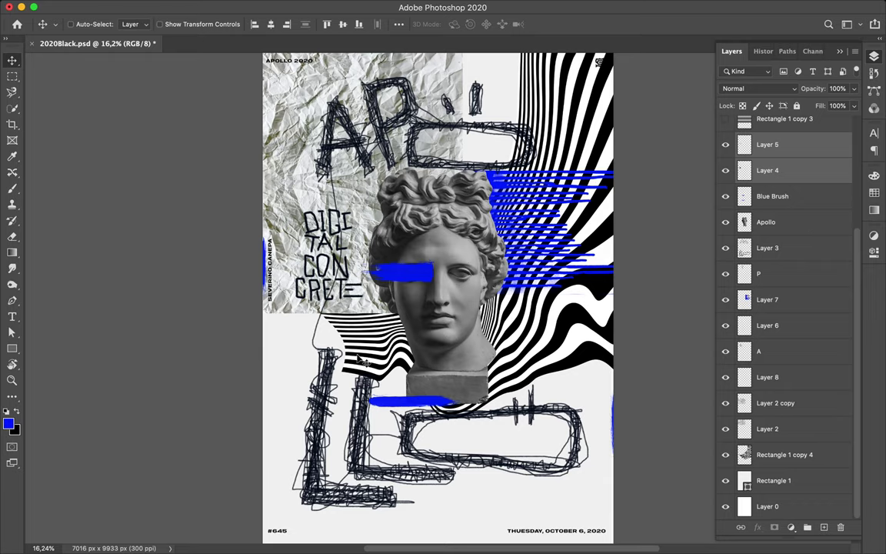
{"action": "left_click", "coordinate": [796, 385]}
Choose the Foliage Mix brush and paint blue grunge over the scribbled A
{"action": "key", "text": "b"}
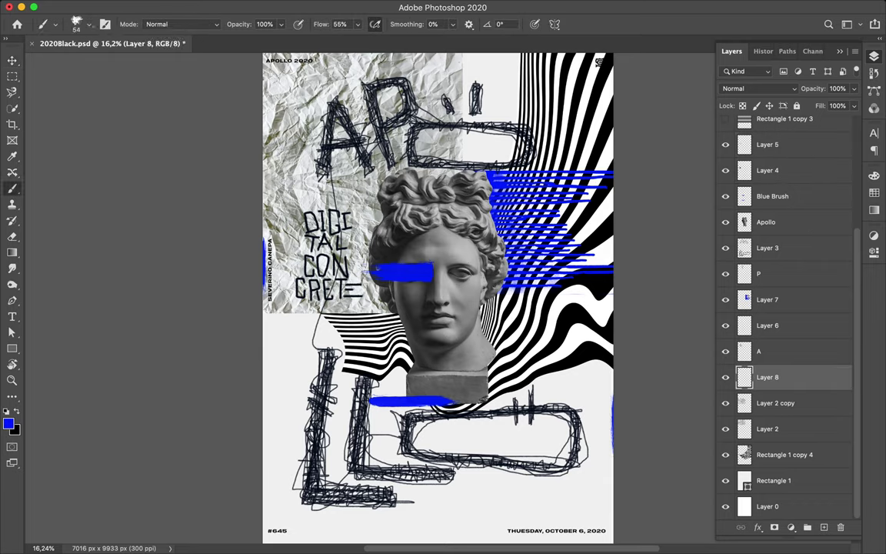
{"action": "left_click", "coordinate": [76, 18]}
{"action": "scroll", "coordinate": [88, 231], "scroll_direction": "down", "scroll_amount": 3}
{"action": "left_click", "coordinate": [89, 207]}
{"action": "left_click_drag", "start_coordinate": [326, 103], "coordinate": [377, 165]}
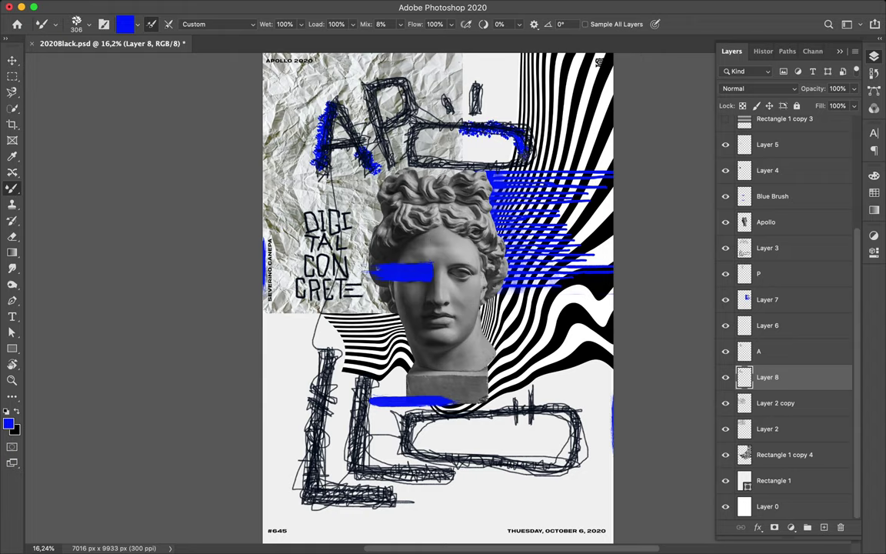
Add blue grunge along the L's corner, the E's bottom bar and inside the E rectangle
{"action": "scroll", "coordinate": [463, 131], "scroll_direction": "up", "scroll_amount": 3}
{"action": "scroll", "coordinate": [463, 131], "scroll_direction": "down", "scroll_amount": 5}
{"action": "left_click_drag", "start_coordinate": [192, 323], "coordinate": [244, 409]}
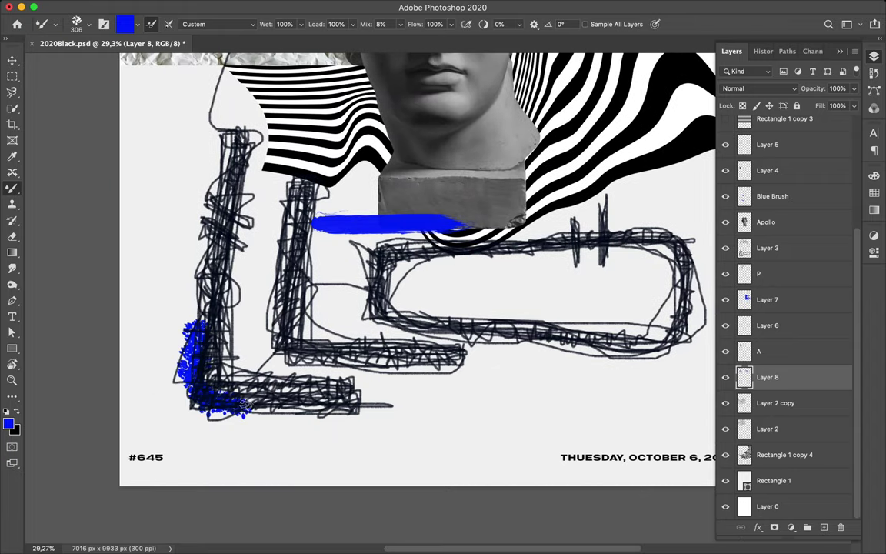
{"action": "left_click_drag", "start_coordinate": [289, 352], "coordinate": [428, 358]}
{"action": "left_click_drag", "start_coordinate": [569, 247], "coordinate": [696, 316]}
{"action": "left_click_drag", "start_coordinate": [489, 283], "coordinate": [490, 307]}
{"action": "left_click_drag", "start_coordinate": [555, 289], "coordinate": [555, 312]}
{"action": "scroll", "coordinate": [555, 303], "scroll_direction": "down", "scroll_amount": 2}
{"action": "scroll", "coordinate": [445, 285], "scroll_direction": "up", "scroll_amount": 5}
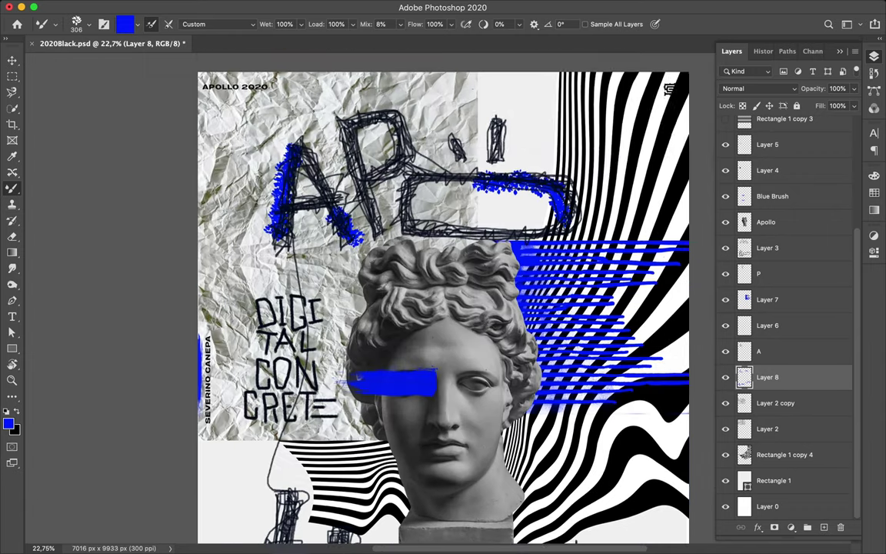
{"action": "scroll", "coordinate": [445, 285], "scroll_direction": "down", "scroll_amount": 2}
Select both paper layers, Layer 2 and Layer 2 copy, for transforming
{"action": "key", "text": "v"}
{"action": "left_click", "coordinate": [296, 288]}
{"action": "left_click", "coordinate": [296, 288], "text": "shift"}
{"action": "key", "text": "ctrl+t"}
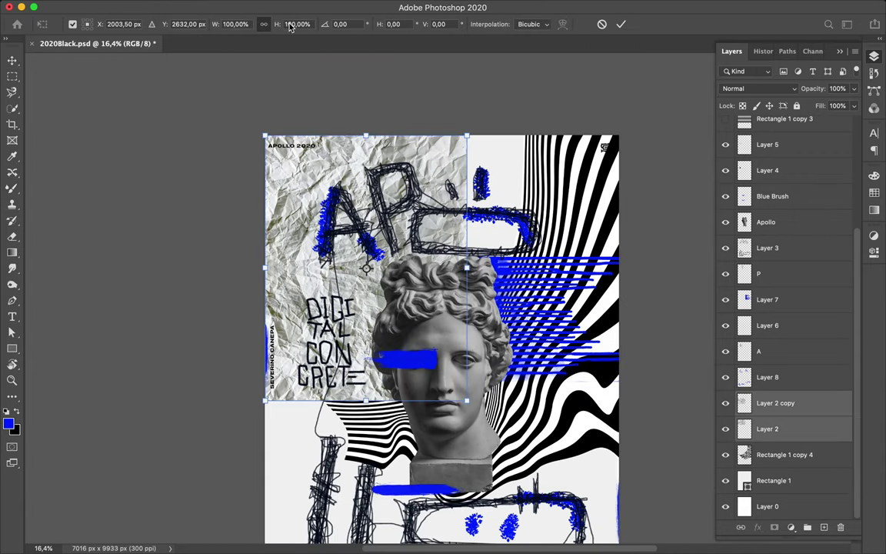
Scale the paper layers to 120% and align them to the poster's top-left corner
{"action": "double_click", "coordinate": [235, 24]}
{"action": "type", "text": "120"}
{"action": "key", "text": "Return"}
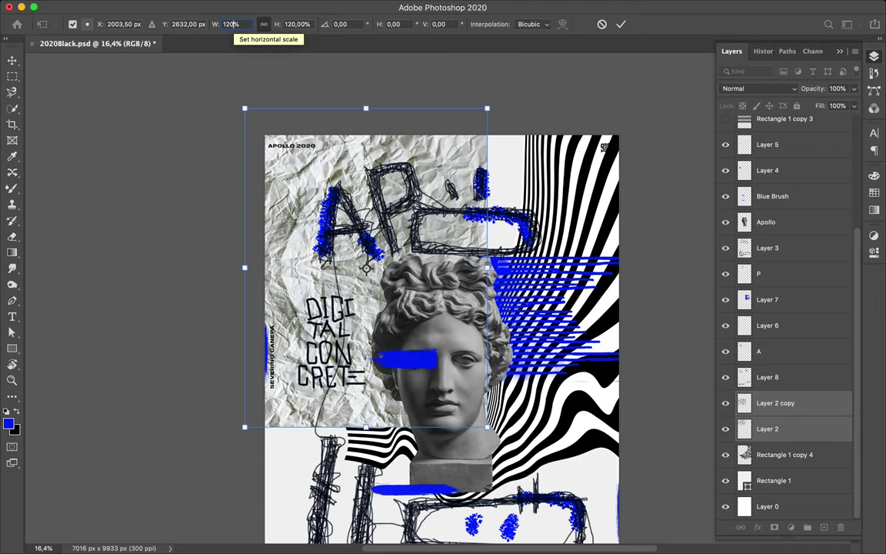
{"action": "left_click_drag", "start_coordinate": [298, 176], "coordinate": [313, 203]}
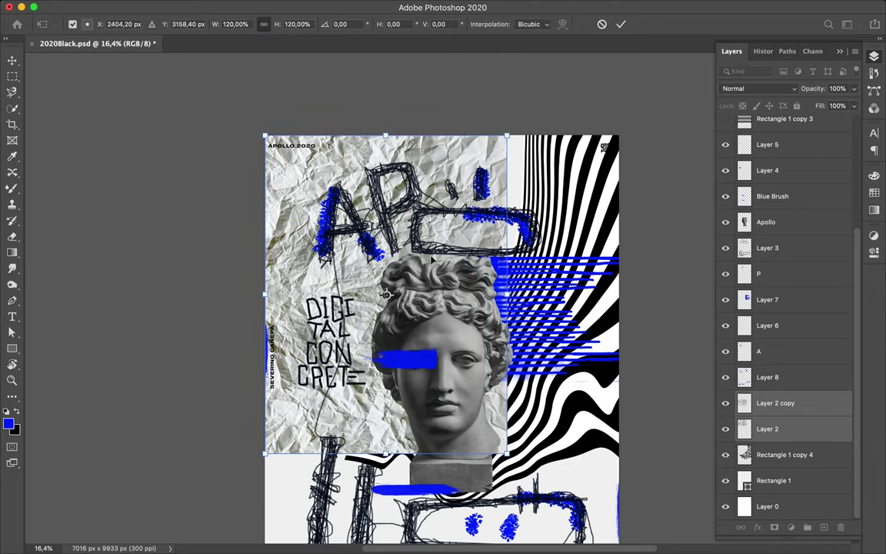
{"action": "key", "text": "Return"}
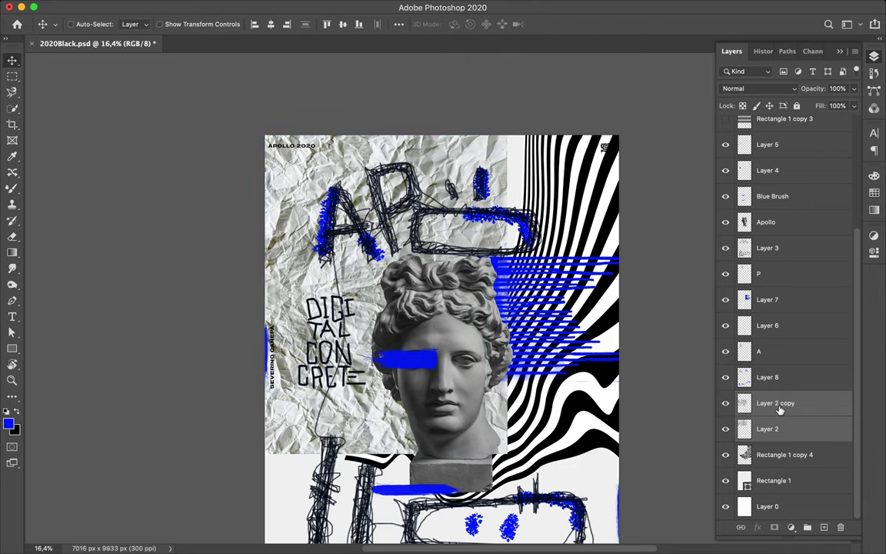
Move the paper layers beneath Rectangle 1 copy 4 and add new empty Layer 9
{"action": "left_click_drag", "start_coordinate": [778, 409], "coordinate": [783, 479]}
{"action": "left_click_drag", "start_coordinate": [298, 308], "coordinate": [345, 305]}
{"action": "scroll", "coordinate": [426, 472], "scroll_direction": "down", "scroll_amount": 5}
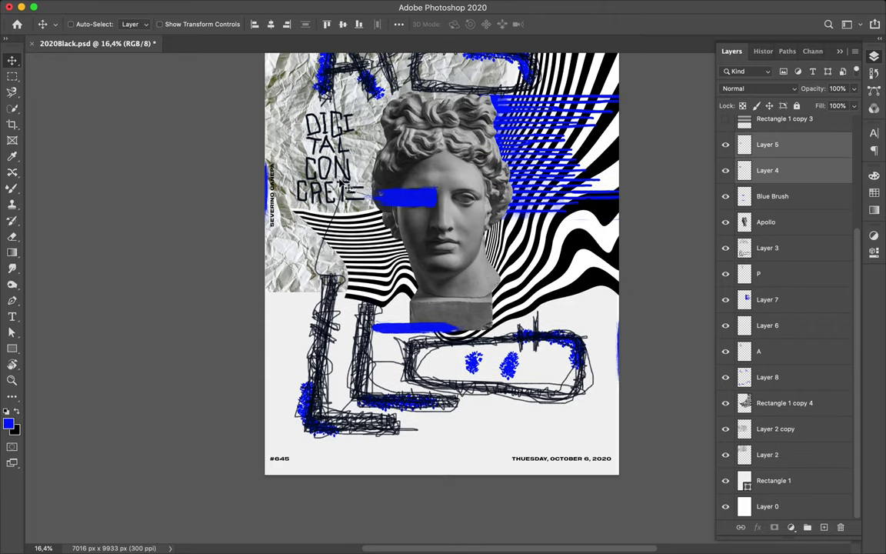
{"action": "scroll", "coordinate": [411, 189], "scroll_direction": "up", "scroll_amount": 5}
{"action": "key", "text": "ctrl+shift+alt+n"}
{"action": "key", "text": "ctrl+bracketleft"}
{"action": "key", "text": "ctrl+bracketleft"}
{"action": "key", "text": "ctrl+bracketleft"}
Zoom in on the top-left area and choose the KYLE Ultimate Charcoal Pencil brush
{"action": "key", "text": "s"}
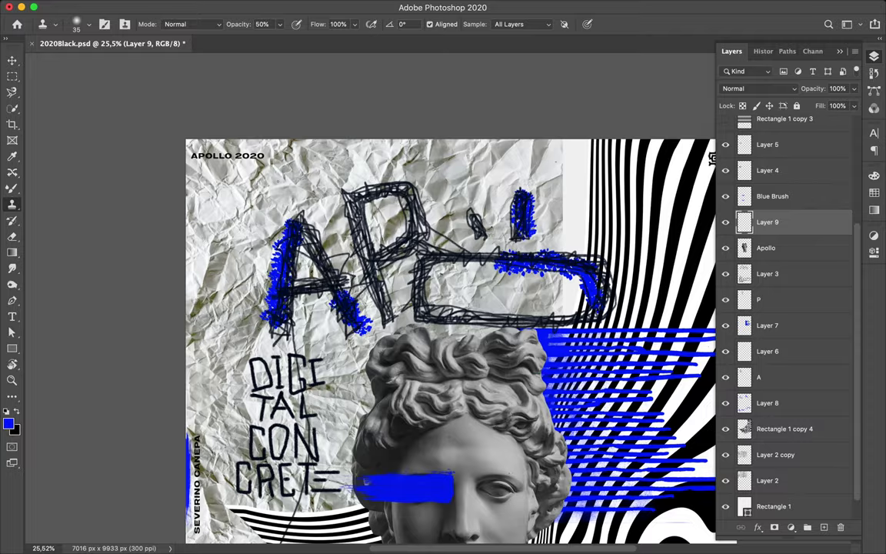
{"action": "key", "text": "ctrl+plus"}
{"action": "key", "text": "b"}
{"action": "left_click", "coordinate": [80, 24]}
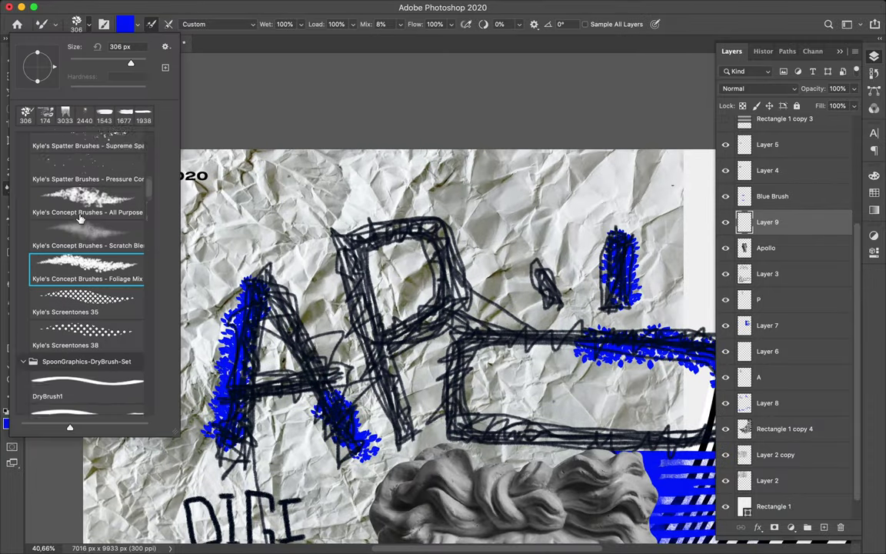
{"action": "scroll", "coordinate": [80, 219], "scroll_direction": "down", "scroll_amount": 5}
{"action": "scroll", "coordinate": [80, 220], "scroll_direction": "down", "scroll_amount": 5}
{"action": "scroll", "coordinate": [80, 269], "scroll_direction": "up", "scroll_amount": 15}
{"action": "scroll", "coordinate": [82, 346], "scroll_direction": "down", "scroll_amount": 3}
{"action": "left_click", "coordinate": [82, 362]}
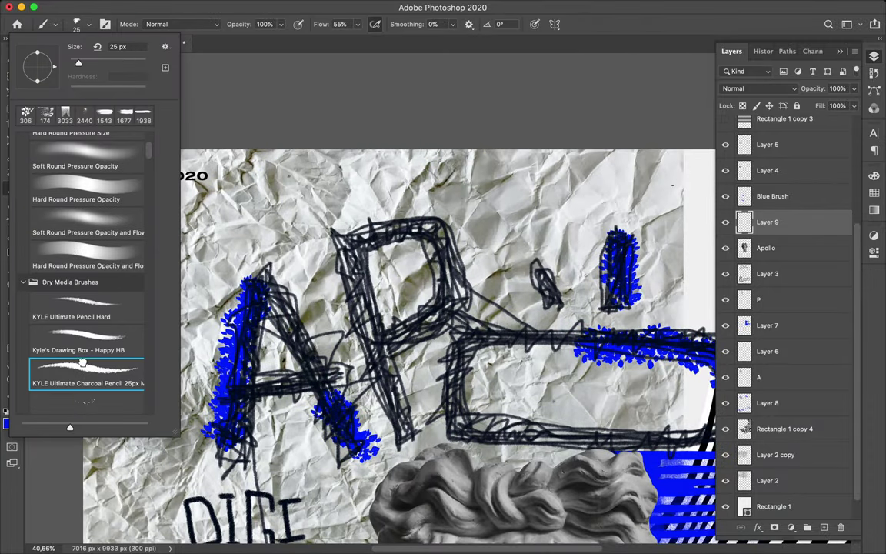
{"action": "key", "text": "Return"}
{"action": "scroll", "coordinate": [157, 170], "scroll_direction": "up", "scroll_amount": 5}
{"action": "scroll", "coordinate": [158, 170], "scroll_direction": "up", "scroll_amount": 3}
{"action": "scroll", "coordinate": [157, 169], "scroll_direction": "up", "scroll_amount": 5}
{"action": "scroll", "coordinate": [175, 184], "scroll_direction": "up", "scroll_amount": 5}
Hand-letter the designer's first name and surname in blue charcoal strokes
{"action": "mouse_move", "coordinate": [212, 281]}
{"action": "left_mouse_down"}
{"action": "mouse_move", "coordinate": [233, 264]}
{"action": "mouse_move", "coordinate": [239, 288]}
{"action": "mouse_move", "coordinate": [262, 288]}
{"action": "mouse_move", "coordinate": [286, 259]}
{"action": "mouse_move", "coordinate": [309, 270]}
{"action": "mouse_move", "coordinate": [306, 282]}
{"action": "left_mouse_up"}
{"action": "mouse_move", "coordinate": [289, 294]}
{"action": "left_mouse_down"}
{"action": "mouse_move", "coordinate": [315, 293]}
{"action": "mouse_move", "coordinate": [322, 280]}
{"action": "mouse_move", "coordinate": [382, 290]}
{"action": "mouse_move", "coordinate": [388, 264]}
{"action": "mouse_move", "coordinate": [410, 277]}
{"action": "mouse_move", "coordinate": [397, 261]}
{"action": "left_mouse_up"}
{"action": "left_click", "coordinate": [345, 253]}
{"action": "left_click_drag", "start_coordinate": [452, 263], "coordinate": [450, 285]}
{"action": "mouse_move", "coordinate": [461, 286]}
{"action": "left_mouse_down"}
{"action": "mouse_move", "coordinate": [471, 258]}
{"action": "mouse_move", "coordinate": [483, 286]}
{"action": "left_mouse_up"}
{"action": "mouse_move", "coordinate": [464, 275]}
{"action": "left_mouse_down"}
{"action": "mouse_move", "coordinate": [515, 258]}
{"action": "mouse_move", "coordinate": [548, 286]}
{"action": "mouse_move", "coordinate": [549, 260]}
{"action": "left_mouse_up"}
{"action": "mouse_move", "coordinate": [531, 273]}
{"action": "left_mouse_down"}
{"action": "mouse_move", "coordinate": [559, 286]}
{"action": "mouse_move", "coordinate": [561, 275]}
{"action": "mouse_move", "coordinate": [595, 259]}
{"action": "mouse_move", "coordinate": [605, 286]}
{"action": "left_mouse_up"}
{"action": "left_click_drag", "start_coordinate": [588, 275], "coordinate": [602, 276]}
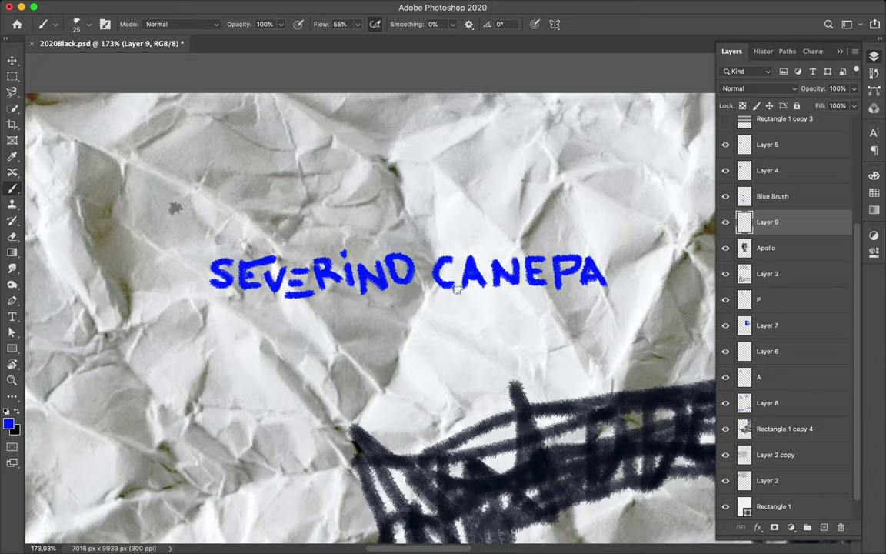
Rename the lettering layer to the designer's first name
{"action": "double_click", "coordinate": [767, 222]}
{"action": "type", "text": "Sever"}
{"action": "key", "text": "Return"}
{"action": "scroll", "coordinate": [312, 302], "scroll_direction": "down", "scroll_amount": 3}
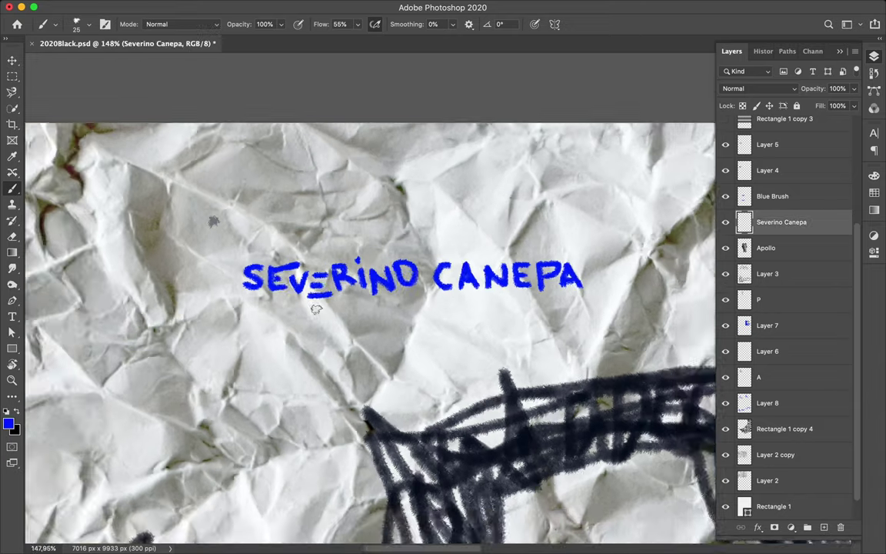
{"action": "key", "text": "v"}
{"action": "scroll", "coordinate": [316, 310], "scroll_direction": "down", "scroll_amount": 5}
{"action": "scroll", "coordinate": [316, 310], "scroll_direction": "down", "scroll_amount": 4}
Move the name lettering lower and add a new layer above Rectangle 1 copy 3 with black paint
{"action": "mouse_move", "coordinate": [335, 215]}
{"action": "left_mouse_down"}
{"action": "mouse_move", "coordinate": [426, 465]}
{"action": "mouse_move", "coordinate": [552, 344]}
{"action": "left_mouse_up"}
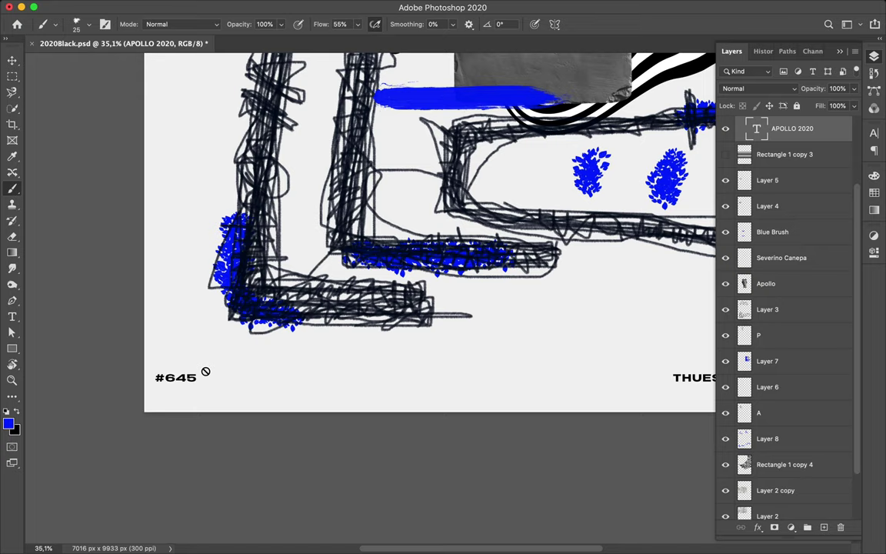
{"action": "left_click", "coordinate": [751, 162]}
{"action": "key", "text": "ctrl+alt+shift+n"}
{"action": "key", "text": "x"}
Hand-draw a large black #645 on the new layer
{"action": "mouse_move", "coordinate": [249, 370]}
{"action": "left_mouse_down"}
{"action": "mouse_move", "coordinate": [282, 373]}
{"action": "mouse_move", "coordinate": [248, 371]}
{"action": "left_mouse_up"}
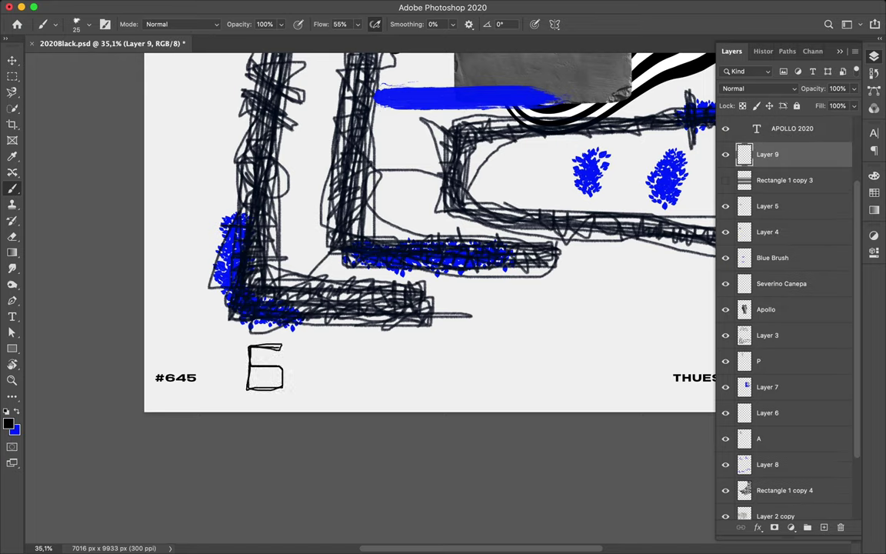
{"action": "left_click_drag", "start_coordinate": [281, 345], "coordinate": [248, 362]}
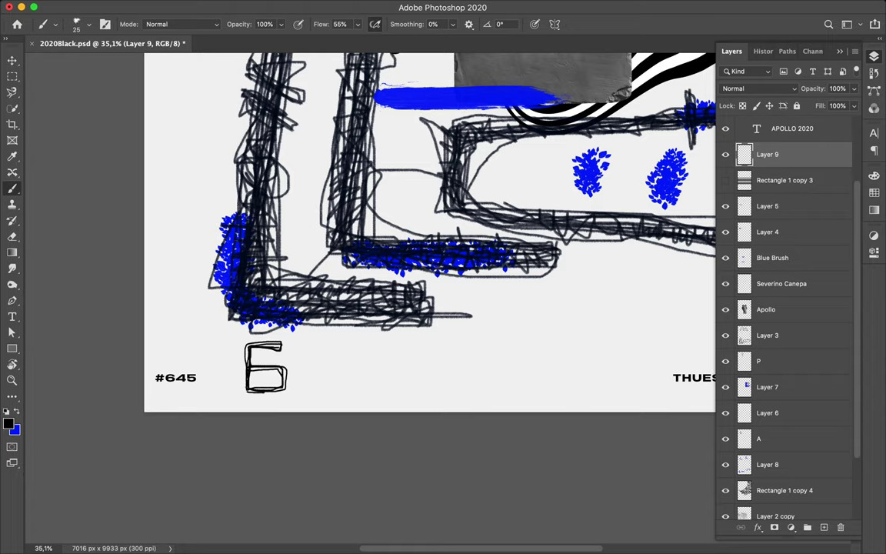
{"action": "left_click_drag", "start_coordinate": [318, 345], "coordinate": [324, 390]}
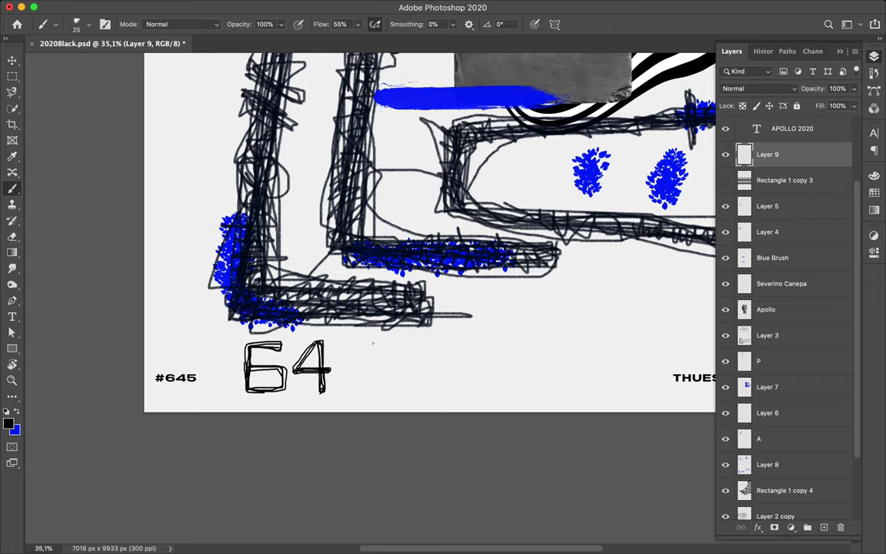
{"action": "left_click_drag", "start_coordinate": [342, 347], "coordinate": [346, 390]}
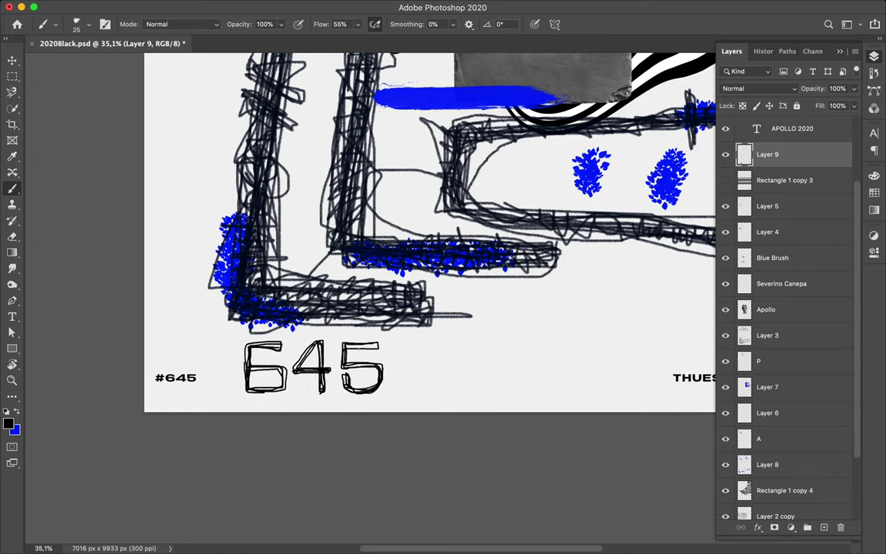
{"action": "left_click_drag", "start_coordinate": [228, 345], "coordinate": [214, 389]}
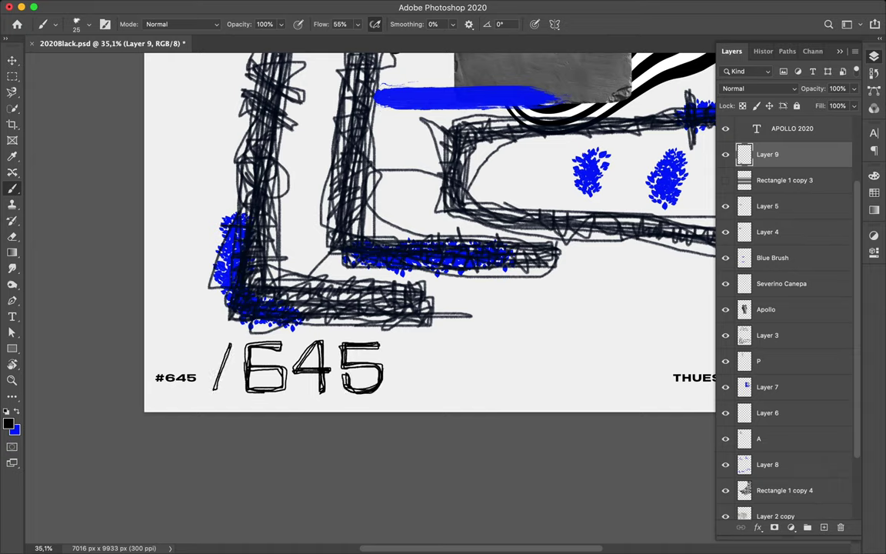
{"action": "left_click_drag", "start_coordinate": [203, 344], "coordinate": [186, 391]}
{"action": "left_click_drag", "start_coordinate": [179, 356], "coordinate": [233, 355]}
{"action": "left_click_drag", "start_coordinate": [179, 378], "coordinate": [226, 376]}
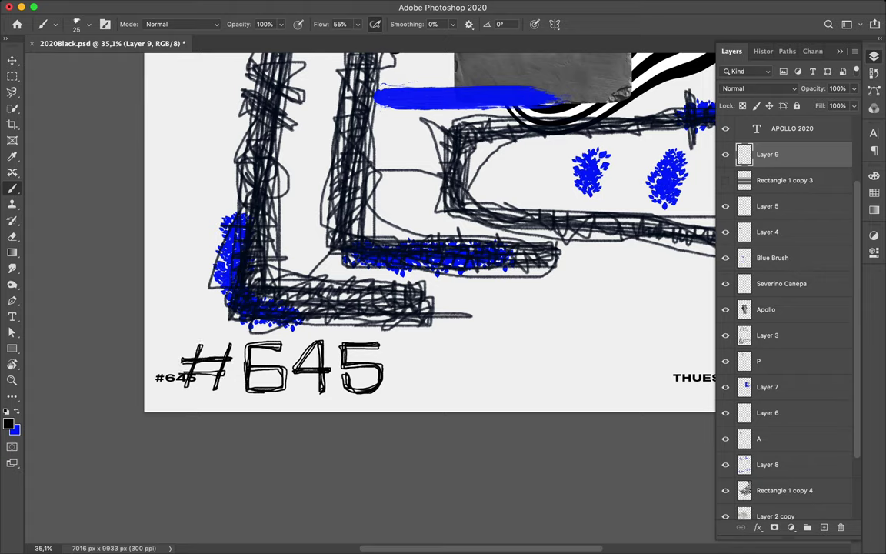
Rename the hand-drawn number layer to '645'
{"action": "key", "text": "v"}
{"action": "double_click", "coordinate": [767, 154]}
{"action": "type", "text": "645"}
{"action": "key", "text": "Return"}
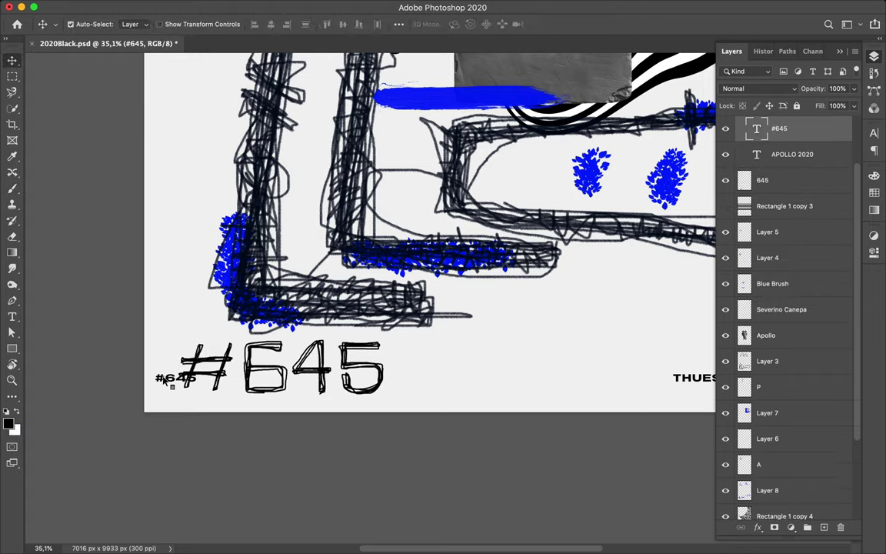
Delete the small typed #645 text layer and select the 645 layer
{"action": "key", "text": "Delete"}
{"action": "left_click", "coordinate": [234, 368], "text": "ctrl"}
{"action": "scroll", "coordinate": [234, 368], "scroll_direction": "right", "scroll_amount": 5}
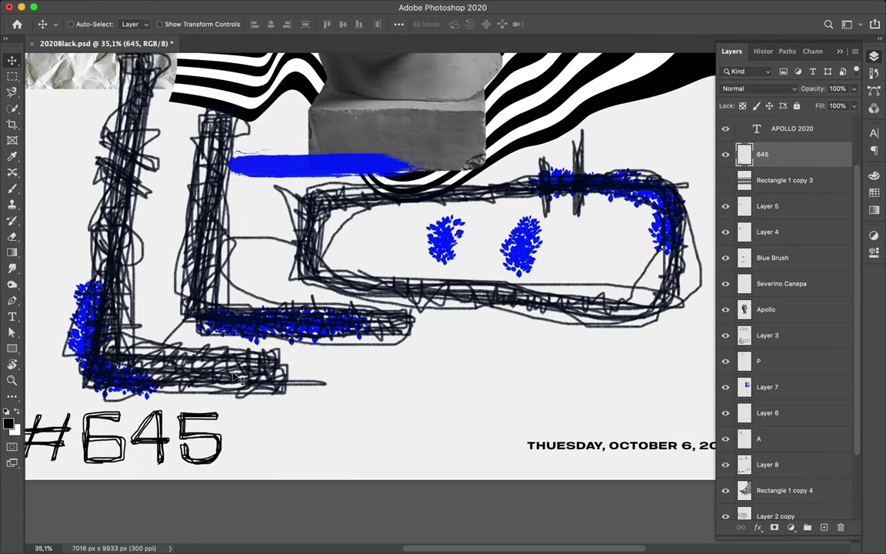
{"action": "scroll", "coordinate": [234, 379], "scroll_direction": "up", "scroll_amount": 15}
{"action": "scroll", "coordinate": [234, 379], "scroll_direction": "down", "scroll_amount": 5}
{"action": "scroll", "coordinate": [233, 379], "scroll_direction": "down", "scroll_amount": 5}
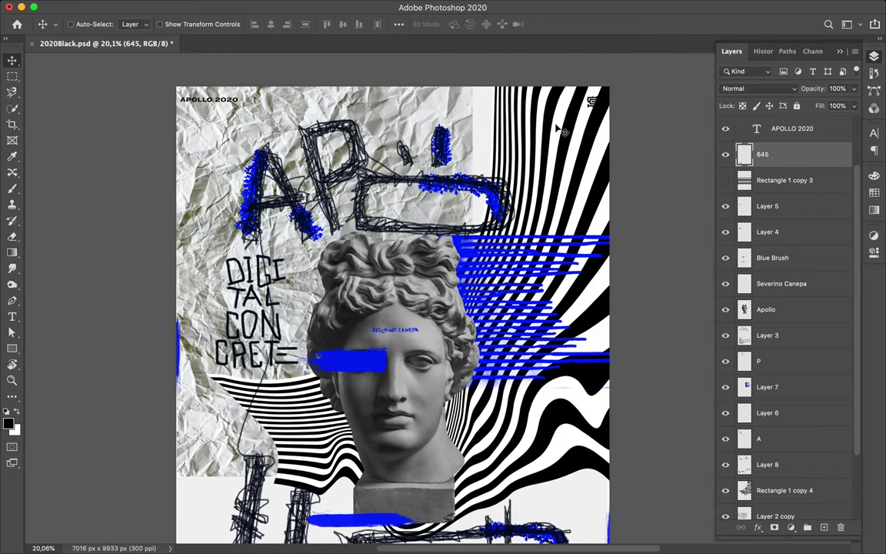
{"action": "scroll", "coordinate": [538, 162], "scroll_direction": "down", "scroll_amount": 5}
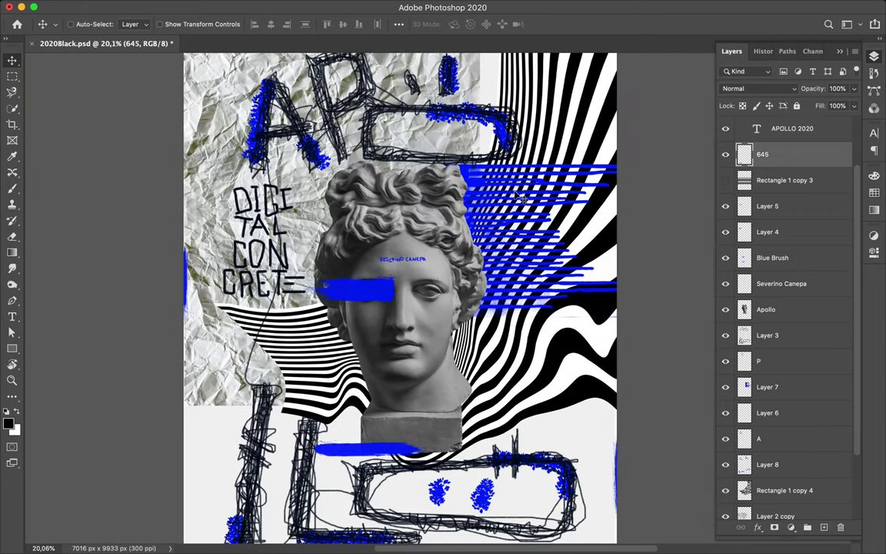
Add a new layer and set up a very thin 3 px Hard Round brush
{"action": "key", "text": "shift+ctrl+alt+n"}
{"action": "key", "text": "b"}
{"action": "left_click", "coordinate": [77, 24]}
{"action": "left_click", "coordinate": [86, 198]}
{"action": "left_click_drag", "start_coordinate": [77, 62], "coordinate": [69, 63]}
{"action": "scroll", "coordinate": [433, 480], "scroll_direction": "down", "scroll_amount": 5}
{"action": "left_click", "coordinate": [199, 459]}
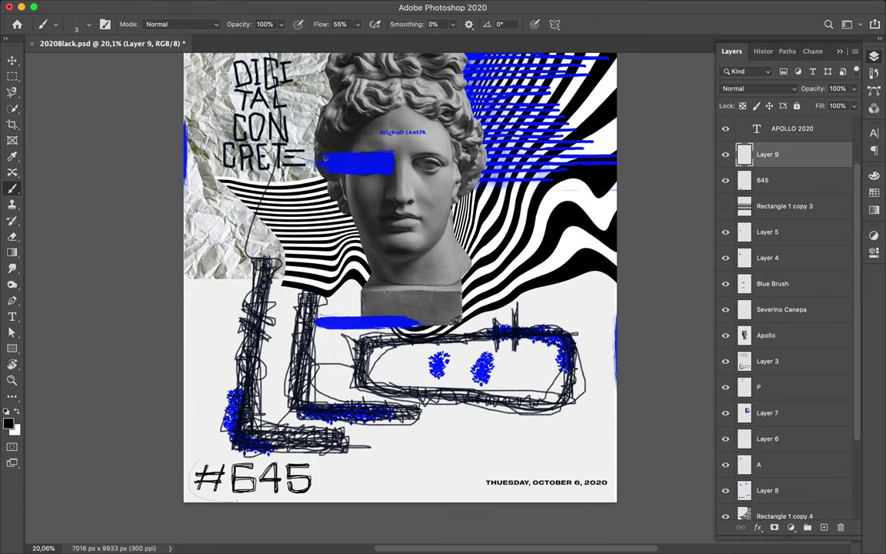
Draw a thin ellipse around #645 and scribble looping lines across the poster
{"action": "left_click_drag", "start_coordinate": [231, 497], "coordinate": [206, 456]}
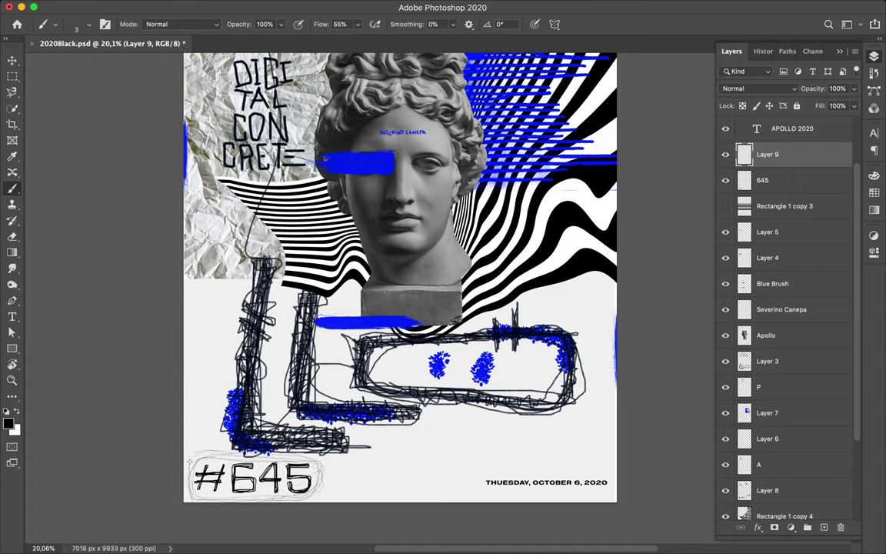
{"action": "left_click_drag", "start_coordinate": [197, 452], "coordinate": [286, 483]}
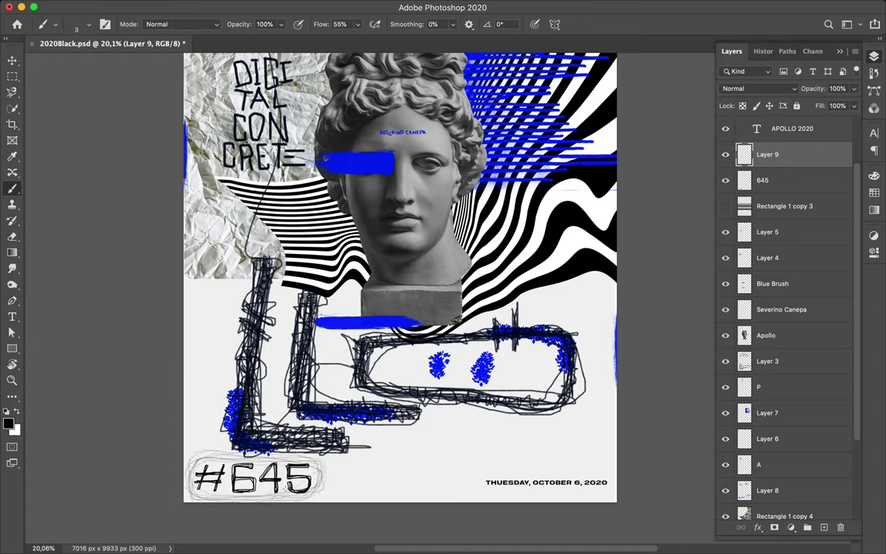
{"action": "mouse_move", "coordinate": [202, 389]}
{"action": "left_mouse_down"}
{"action": "mouse_move", "coordinate": [415, 375]}
{"action": "mouse_move", "coordinate": [508, 293]}
{"action": "mouse_move", "coordinate": [538, 335]}
{"action": "mouse_move", "coordinate": [369, 444]}
{"action": "left_mouse_up"}
{"action": "mouse_move", "coordinate": [200, 362]}
{"action": "left_mouse_down"}
{"action": "mouse_move", "coordinate": [184, 315]}
{"action": "mouse_move", "coordinate": [415, 400]}
{"action": "mouse_move", "coordinate": [530, 308]}
{"action": "mouse_move", "coordinate": [176, 343]}
{"action": "left_mouse_up"}
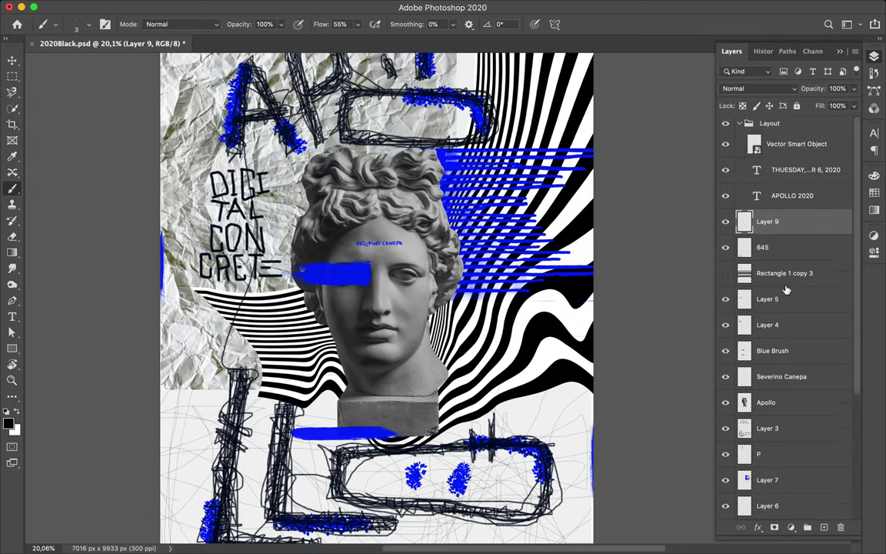
{"action": "scroll", "coordinate": [377, 307], "scroll_direction": "up", "scroll_amount": 3}
{"action": "left_click_drag", "start_coordinate": [308, 104], "coordinate": [430, 116]}
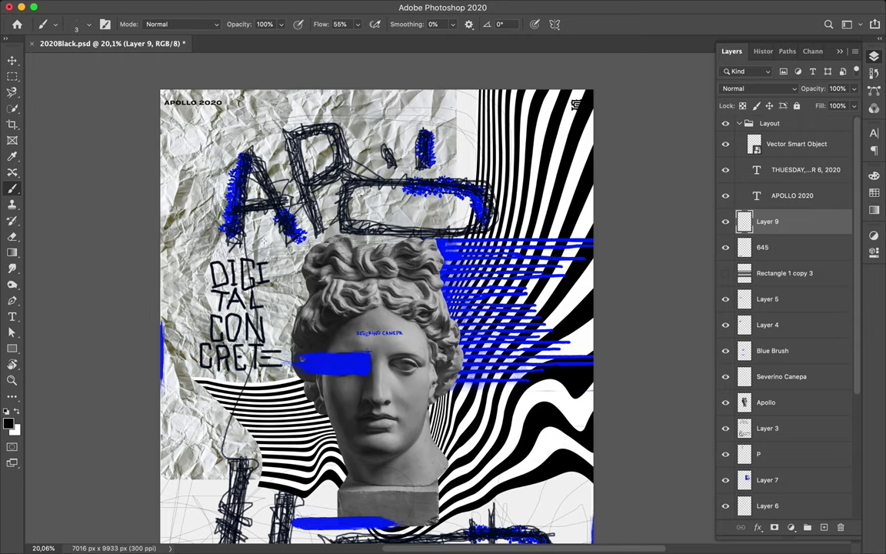
{"action": "scroll", "coordinate": [431, 384], "scroll_direction": "up", "scroll_amount": 5}
{"action": "double_click", "coordinate": [767, 221]}
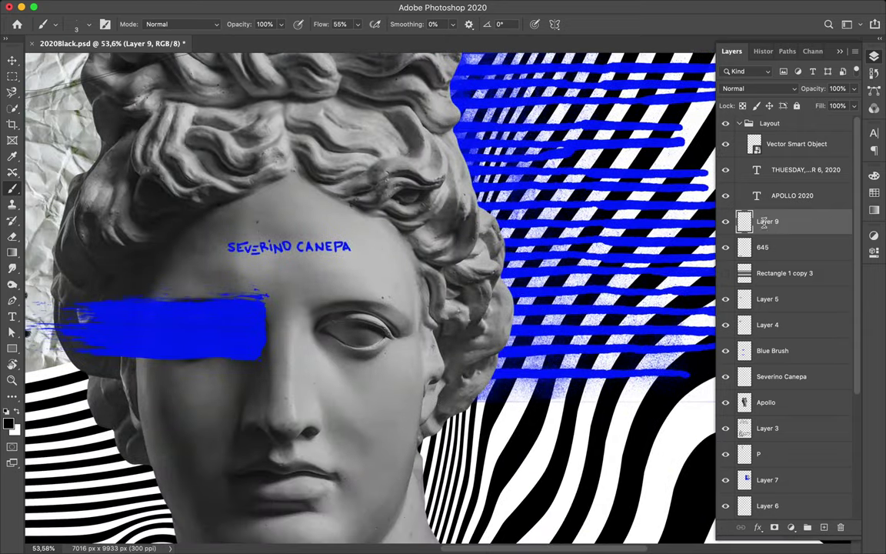
{"action": "type", "text": "little lines"}
Confirm the 'little lines' layer name, add a new layer, and set a 27 px Soft Round brush
{"action": "key", "text": "Return"}
{"action": "key", "text": "ctrl+shift+alt+n"}
{"action": "left_click", "coordinate": [77, 24]}
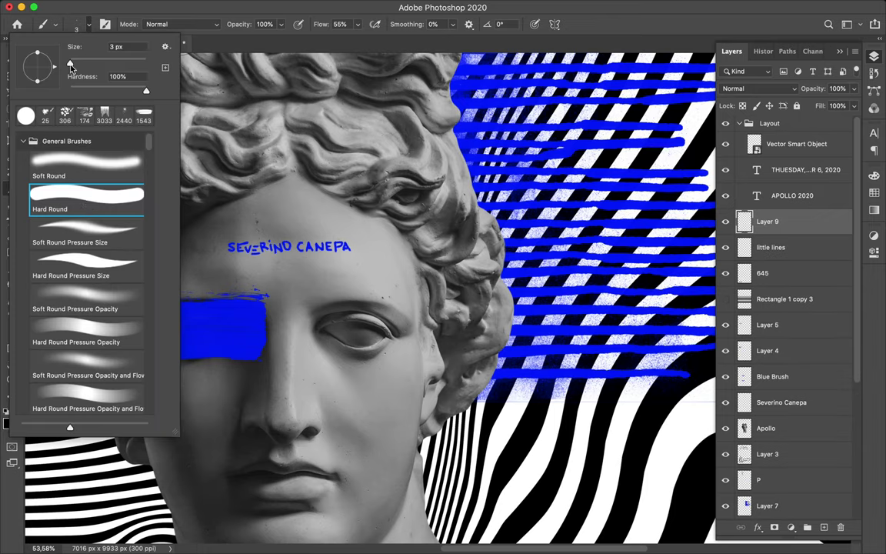
{"action": "left_click", "coordinate": [85, 231]}
{"action": "left_click_drag", "start_coordinate": [70, 63], "coordinate": [78, 63]}
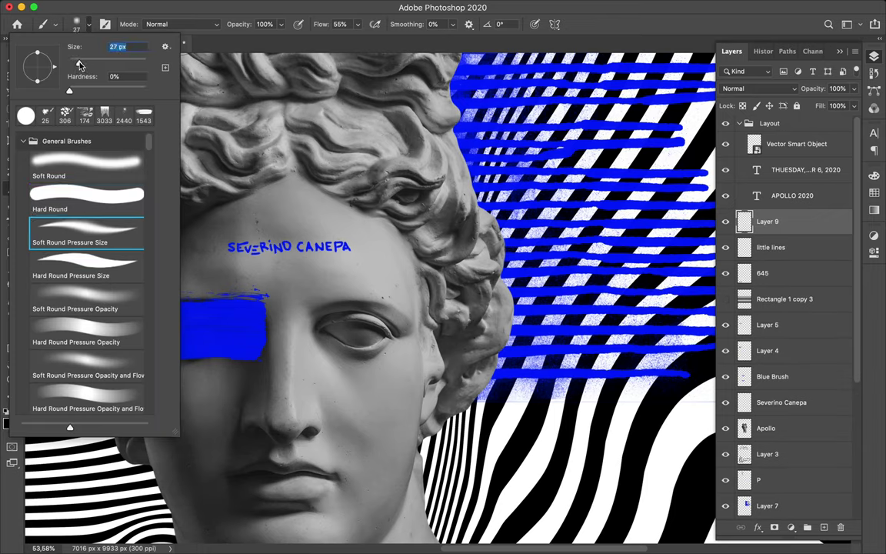
{"action": "key", "text": "Return"}
Paint a black mustache under the nose with the Hard Round brush, undoing a stray blue stroke
{"action": "left_click_drag", "start_coordinate": [323, 399], "coordinate": [275, 413]}
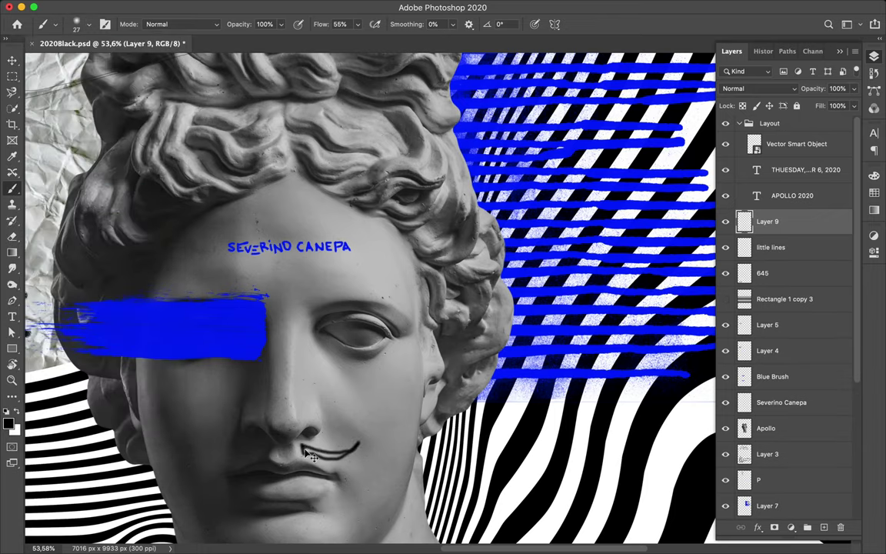
{"action": "key", "text": "ctrl+z"}
{"action": "left_click", "coordinate": [77, 24]}
{"action": "double_click", "coordinate": [50, 174]}
{"action": "mouse_move", "coordinate": [297, 452]}
{"action": "left_mouse_down"}
{"action": "mouse_move", "coordinate": [356, 445]}
{"action": "mouse_move", "coordinate": [295, 444]}
{"action": "mouse_move", "coordinate": [347, 447]}
{"action": "left_mouse_up"}
{"action": "mouse_move", "coordinate": [264, 446]}
{"action": "left_mouse_down"}
{"action": "mouse_move", "coordinate": [216, 436]}
{"action": "mouse_move", "coordinate": [265, 451]}
{"action": "left_mouse_up"}
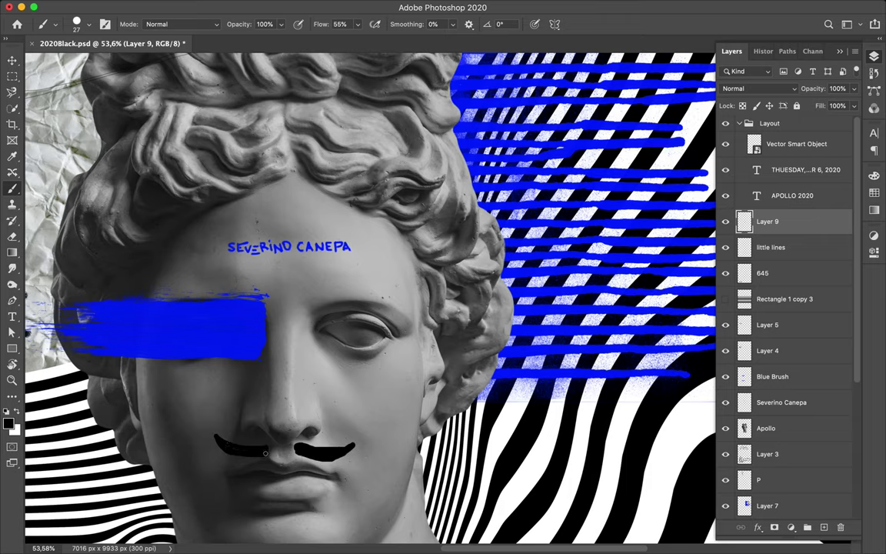
Name the layer 'mustach', add a new layer above it, and shrink the brush to 7 px
{"action": "type", "text": "mustach"}
{"action": "key", "text": "Return"}
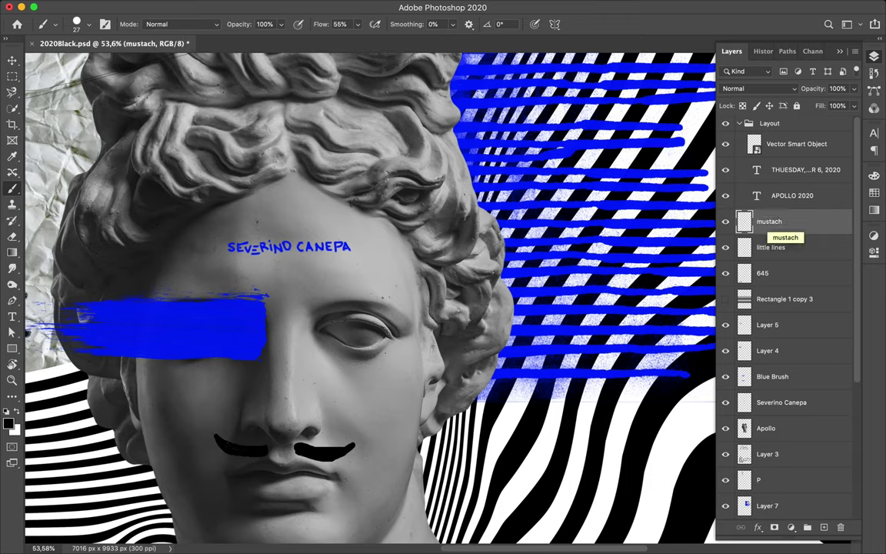
{"action": "key", "text": "ctrl+shift+alt+n"}
{"action": "left_click", "coordinate": [84, 24]}
{"action": "left_click_drag", "start_coordinate": [79, 63], "coordinate": [70, 63]}
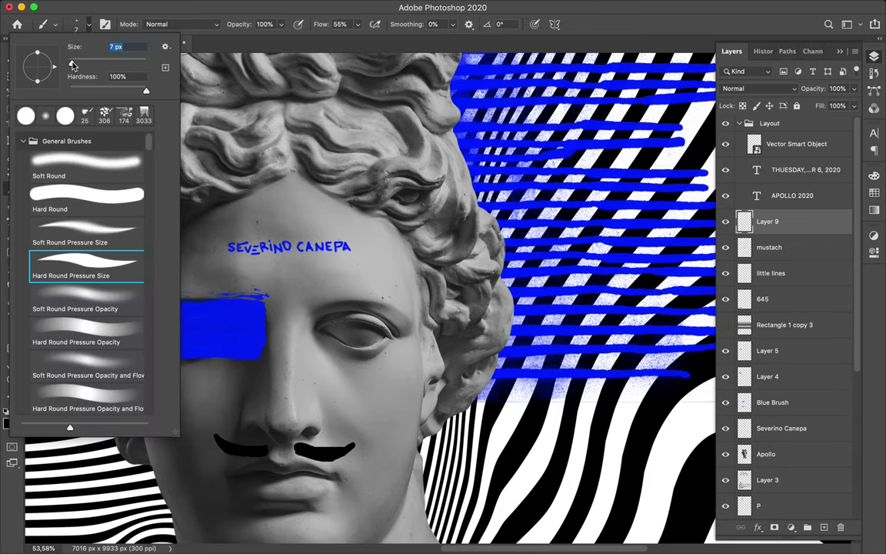
{"action": "key", "text": "Return"}
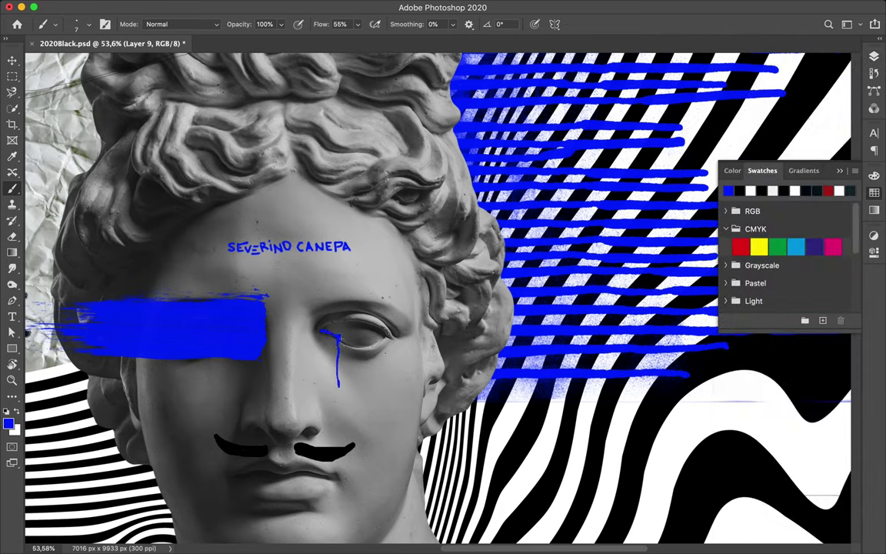
Scroll the view around the statue's face and eye for the blue tear
{"action": "scroll", "coordinate": [406, 334], "scroll_direction": "up", "scroll_amount": 5}
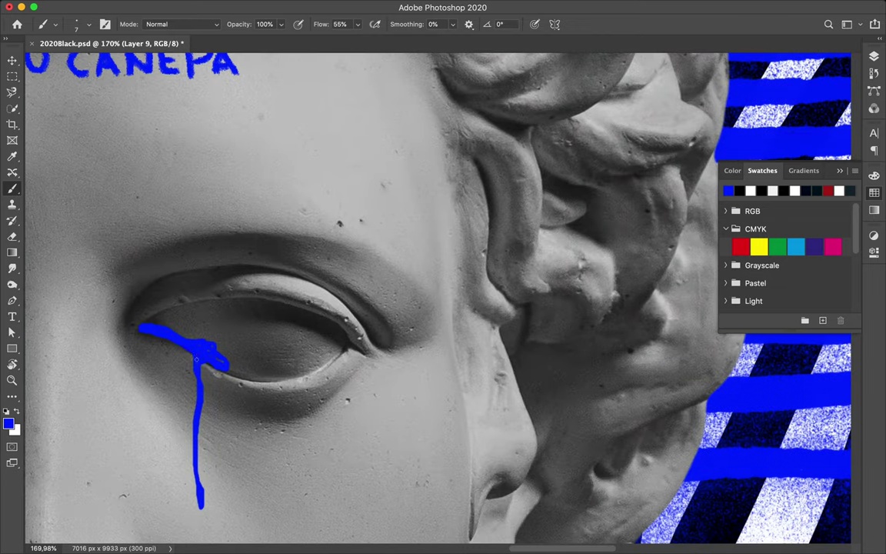
{"action": "scroll", "coordinate": [222, 359], "scroll_direction": "down", "scroll_amount": 5}
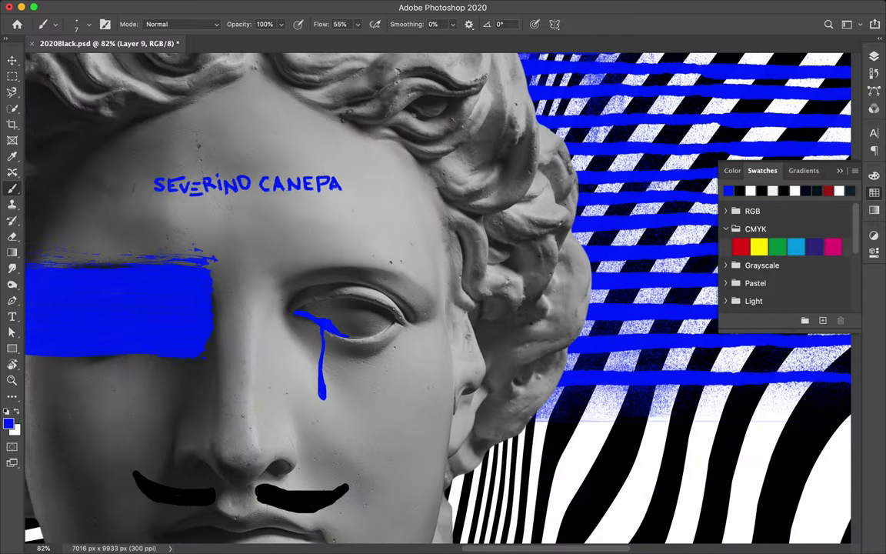
{"action": "scroll", "coordinate": [223, 266], "scroll_direction": "down", "scroll_amount": 5}
{"action": "scroll", "coordinate": [223, 266], "scroll_direction": "down", "scroll_amount": 3}
{"action": "scroll", "coordinate": [223, 266], "scroll_direction": "down", "scroll_amount": 1}
{"action": "scroll", "coordinate": [383, 279], "scroll_direction": "up", "scroll_amount": 3}
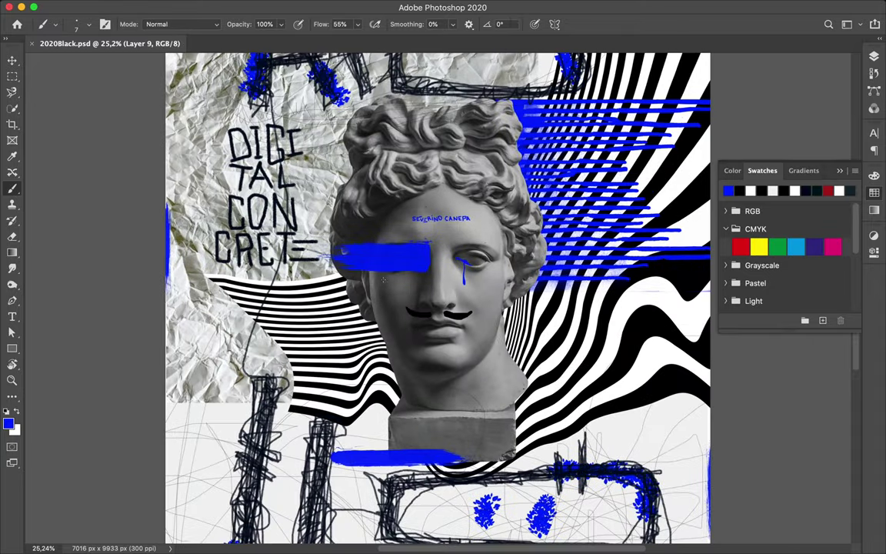
Add a new layer below layer A and name it '645 under Blue'
{"action": "scroll", "coordinate": [382, 279], "scroll_direction": "up", "scroll_amount": 2}
{"action": "scroll", "coordinate": [430, 300], "scroll_direction": "down", "scroll_amount": 5}
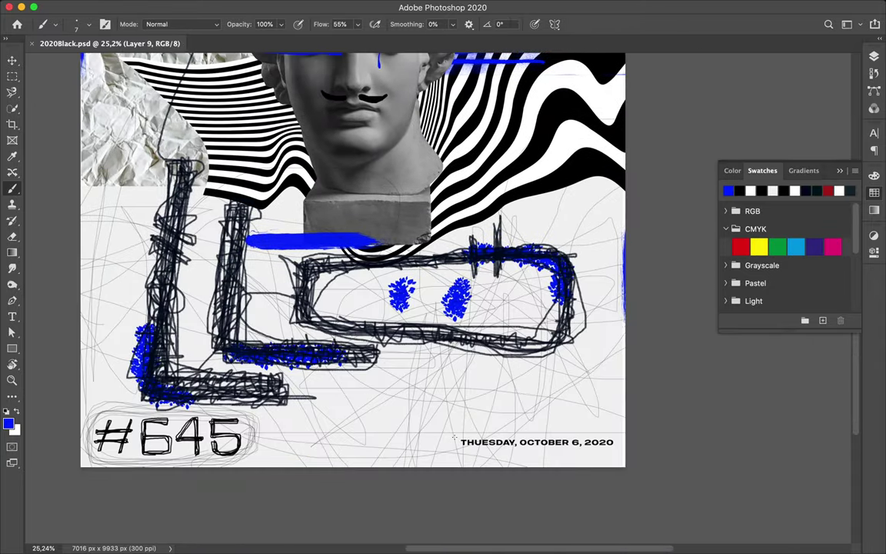
{"action": "scroll", "coordinate": [117, 485], "scroll_direction": "up", "scroll_amount": 3}
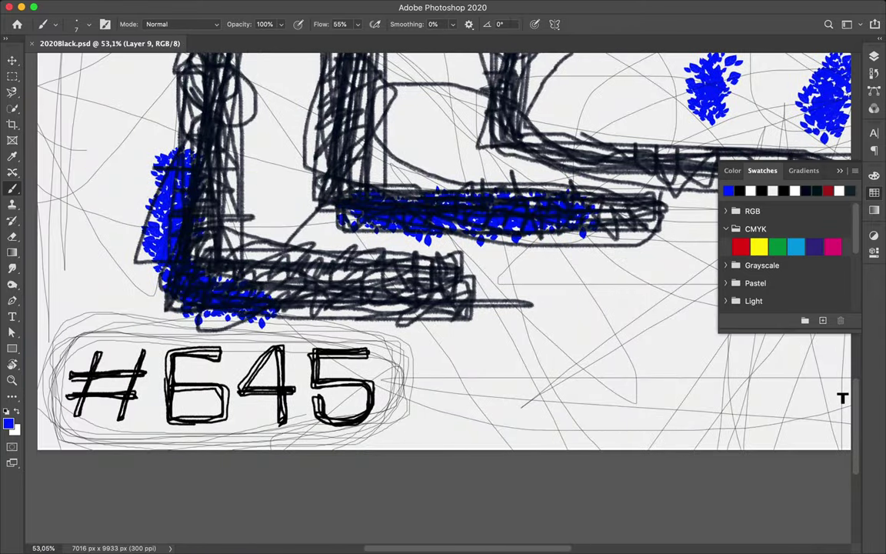
{"action": "key", "text": "F7"}
{"action": "left_click", "coordinate": [823, 527]}
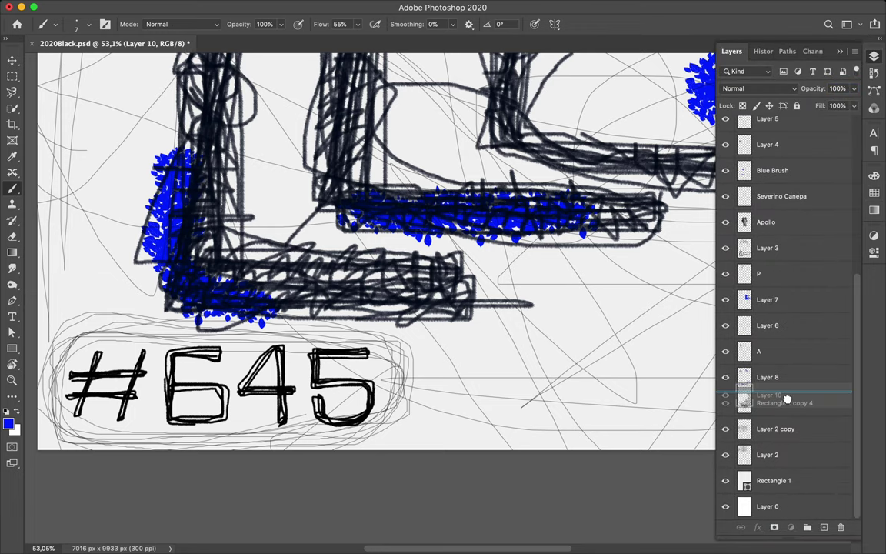
{"action": "left_click_drag", "start_coordinate": [797, 531], "coordinate": [800, 351]}
{"action": "double_click", "coordinate": [769, 350]}
{"action": "type", "text": "645 under Blue"}
{"action": "key", "text": "Return"}
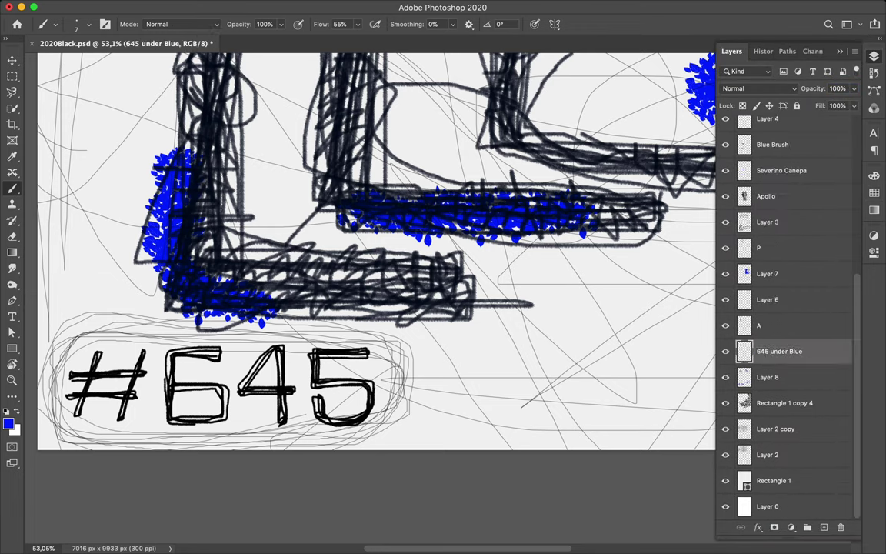
Trace the 6, 4, 5 and # in thin blue strokes, undoing a stray diagonal across the 5
{"action": "left_click_drag", "start_coordinate": [230, 348], "coordinate": [165, 382]}
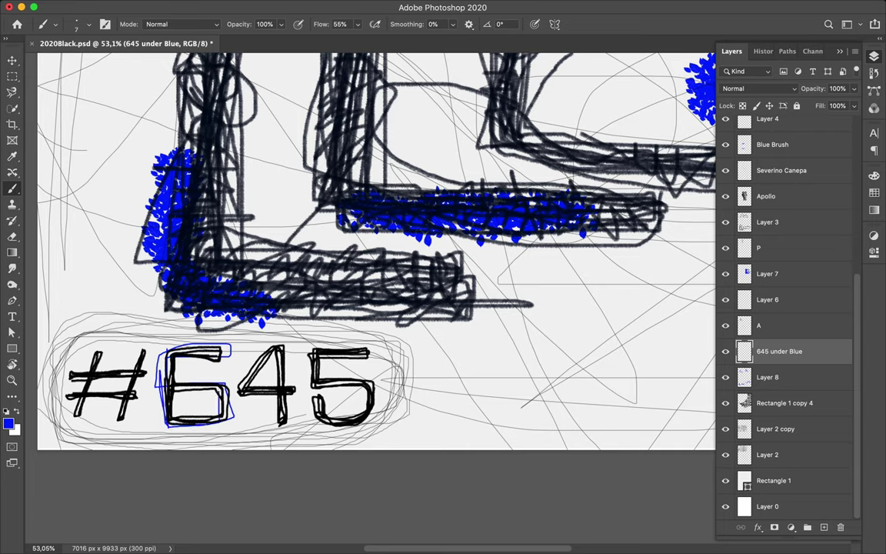
{"action": "left_click_drag", "start_coordinate": [275, 422], "coordinate": [286, 337]}
{"action": "left_click_drag", "start_coordinate": [238, 393], "coordinate": [298, 391]}
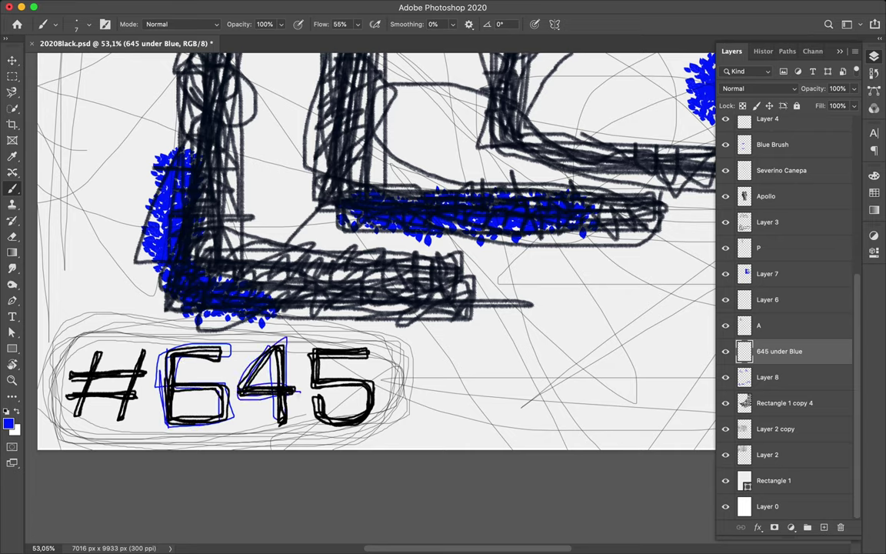
{"action": "left_click_drag", "start_coordinate": [310, 348], "coordinate": [372, 417]}
{"action": "key", "text": "ctrl+t"}
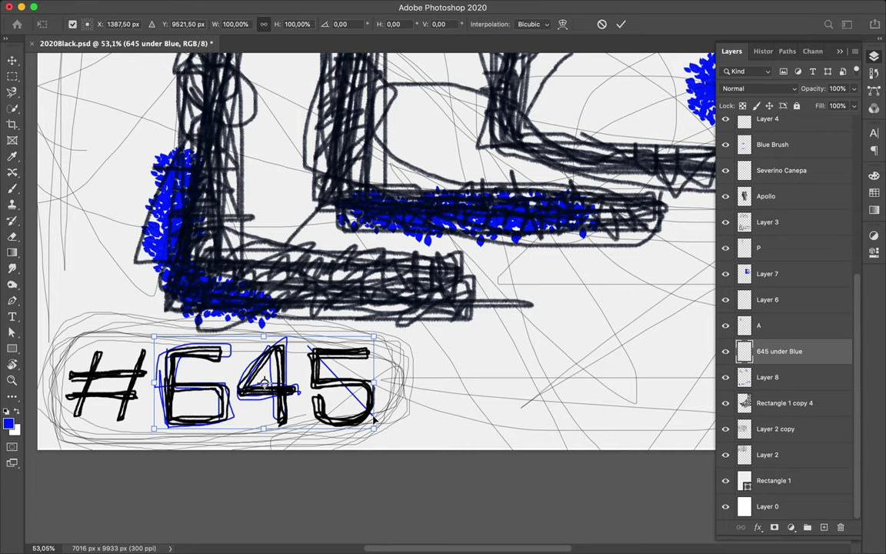
{"action": "key", "text": "Escape"}
{"action": "key", "text": "ctrl+z"}
{"action": "left_click_drag", "start_coordinate": [310, 396], "coordinate": [382, 392]}
{"action": "left_click_drag", "start_coordinate": [308, 350], "coordinate": [380, 361]}
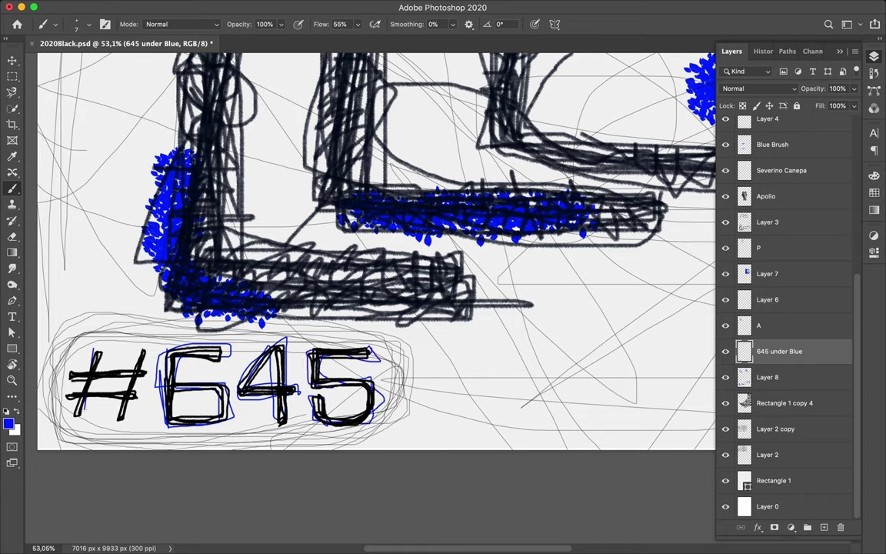
{"action": "mouse_move", "coordinate": [97, 367]}
{"action": "left_mouse_down"}
{"action": "mouse_move", "coordinate": [138, 366]}
{"action": "mouse_move", "coordinate": [119, 418]}
{"action": "left_mouse_up"}
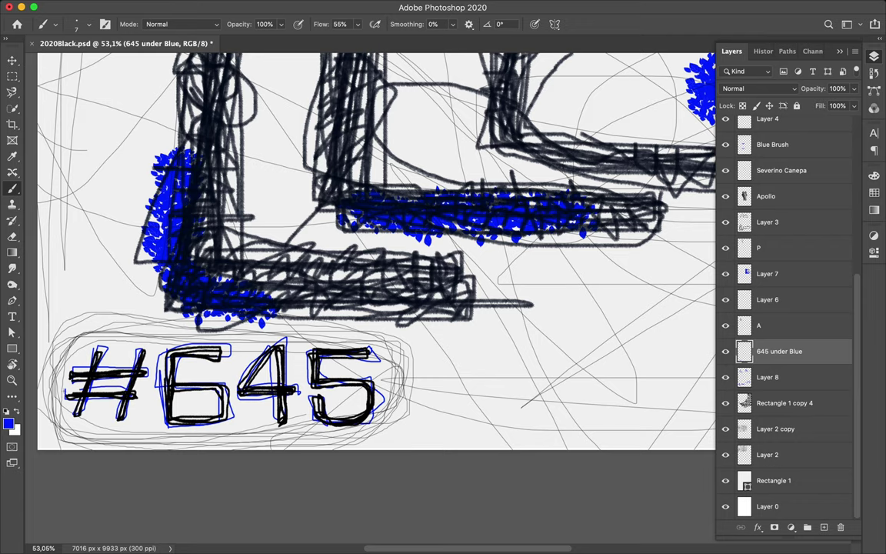
{"action": "scroll", "coordinate": [377, 250], "scroll_direction": "up", "scroll_amount": 3}
{"action": "scroll", "coordinate": [377, 250], "scroll_direction": "down", "scroll_amount": 2}
Fit the poster in the window, set the brush to 22 px, and dab a blue dot
{"action": "key", "text": "super+0"}
{"action": "scroll", "coordinate": [598, 63], "scroll_direction": "down", "scroll_amount": 1}
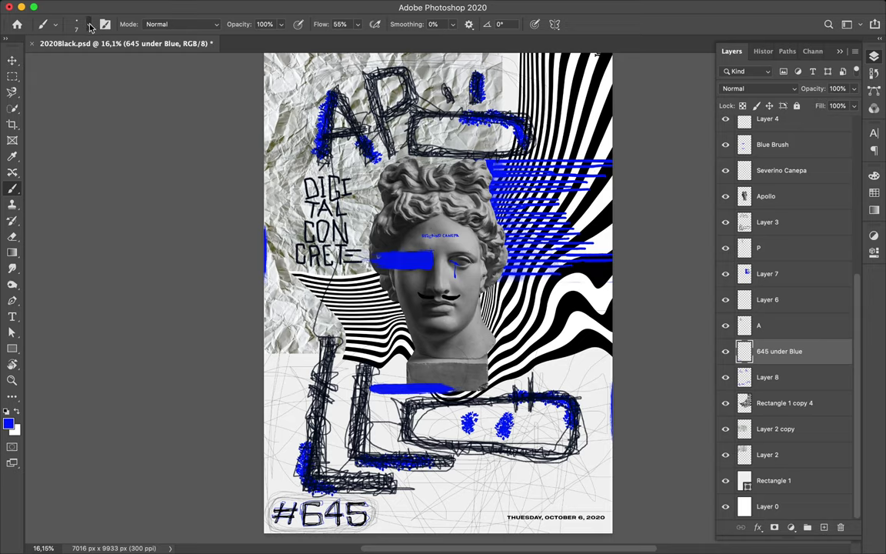
{"action": "left_click", "coordinate": [89, 26]}
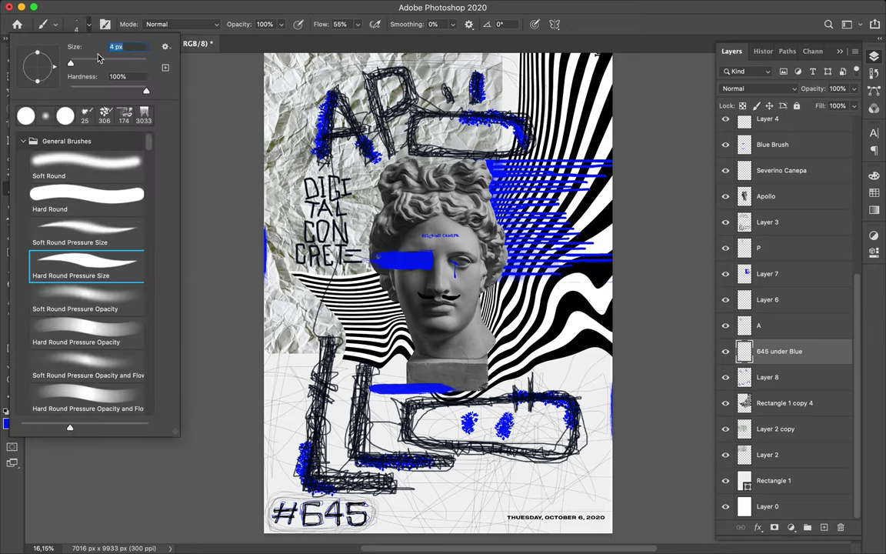
{"action": "type", "text": "2"}
{"action": "type", "text": "2"}
{"action": "key", "text": "Return"}
{"action": "scroll", "coordinate": [502, 480], "scroll_direction": "up", "scroll_amount": 1}
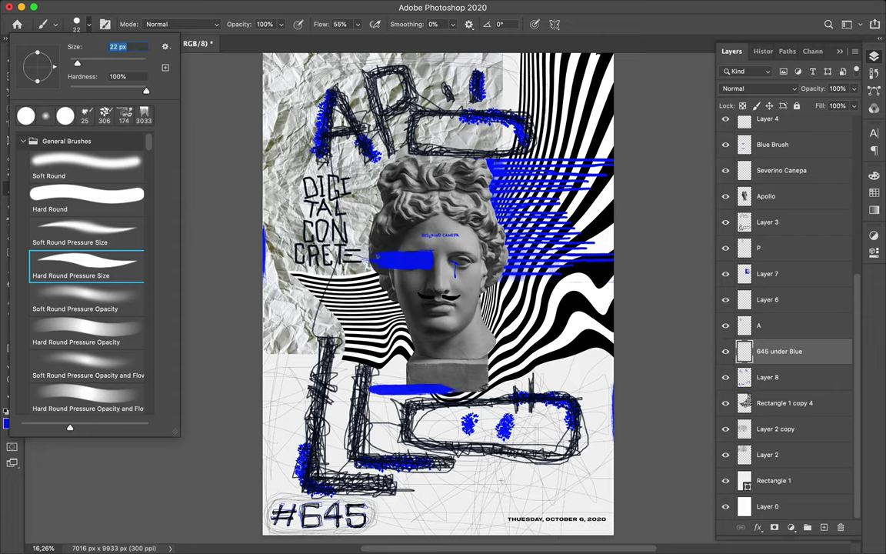
{"action": "left_click", "coordinate": [504, 480]}
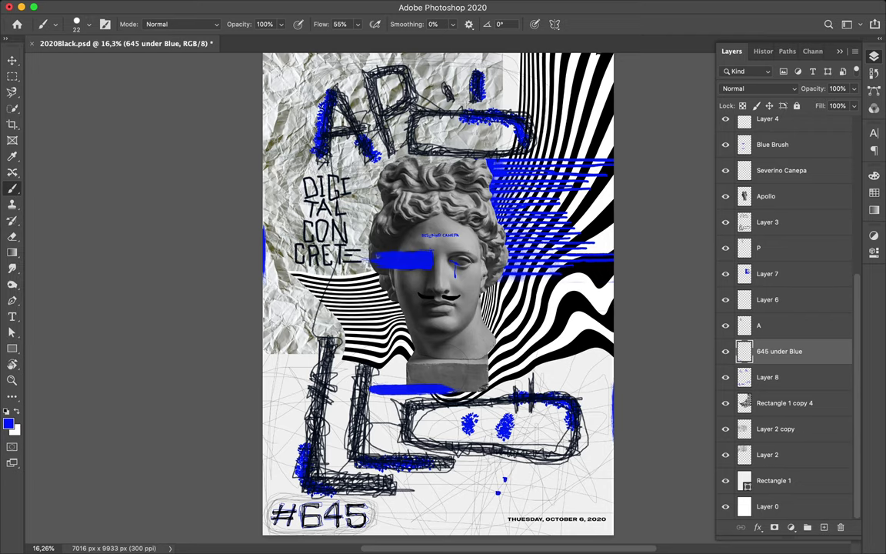
Pan around the poster, then switch to the Rectangle tool's fill colour settings
{"action": "scroll", "coordinate": [462, 502], "scroll_direction": "up", "scroll_amount": 4}
{"action": "scroll", "coordinate": [461, 502], "scroll_direction": "up", "scroll_amount": 1}
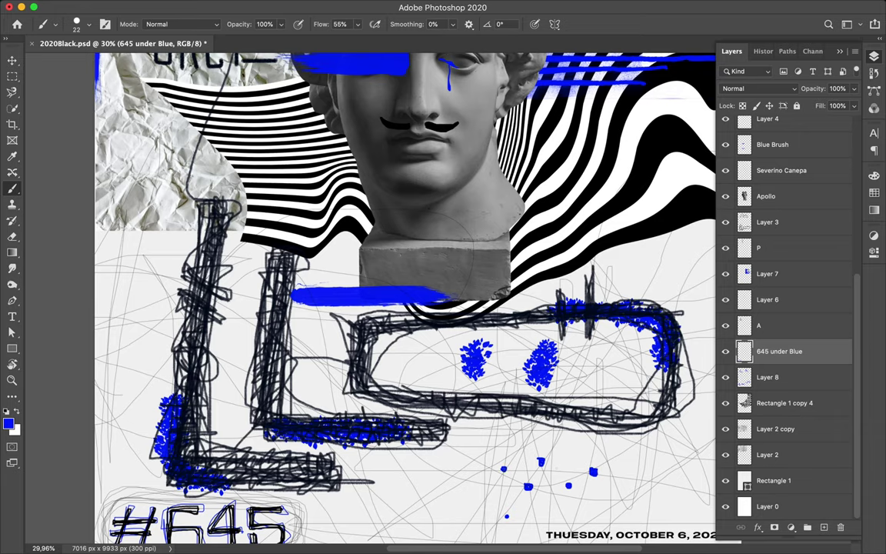
{"action": "scroll", "coordinate": [628, 440], "scroll_direction": "down", "scroll_amount": 3}
{"action": "scroll", "coordinate": [627, 439], "scroll_direction": "right", "scroll_amount": 3}
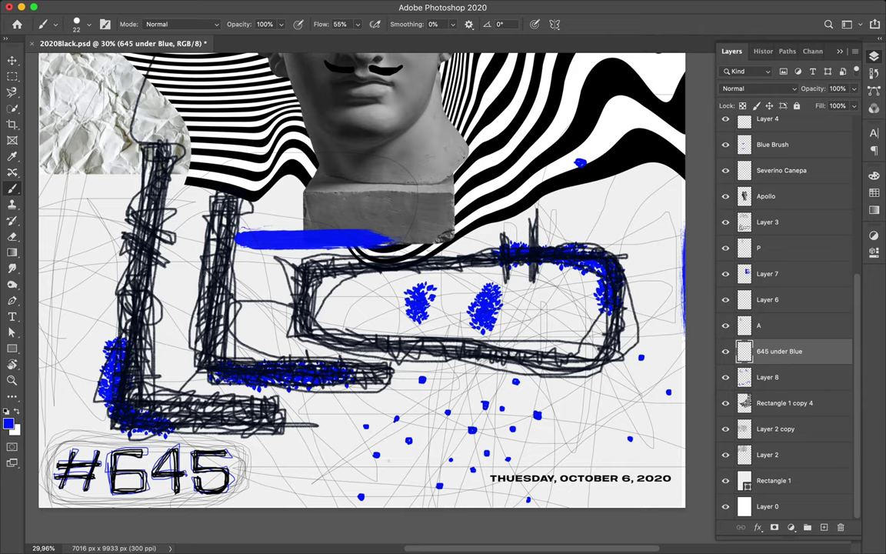
{"action": "scroll", "coordinate": [361, 276], "scroll_direction": "up", "scroll_amount": 5}
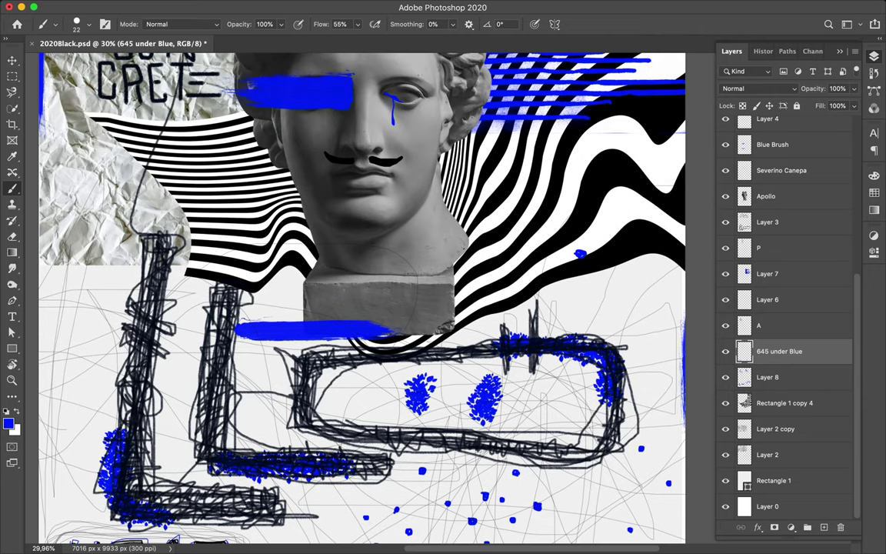
{"action": "scroll", "coordinate": [361, 296], "scroll_direction": "up", "scroll_amount": 3}
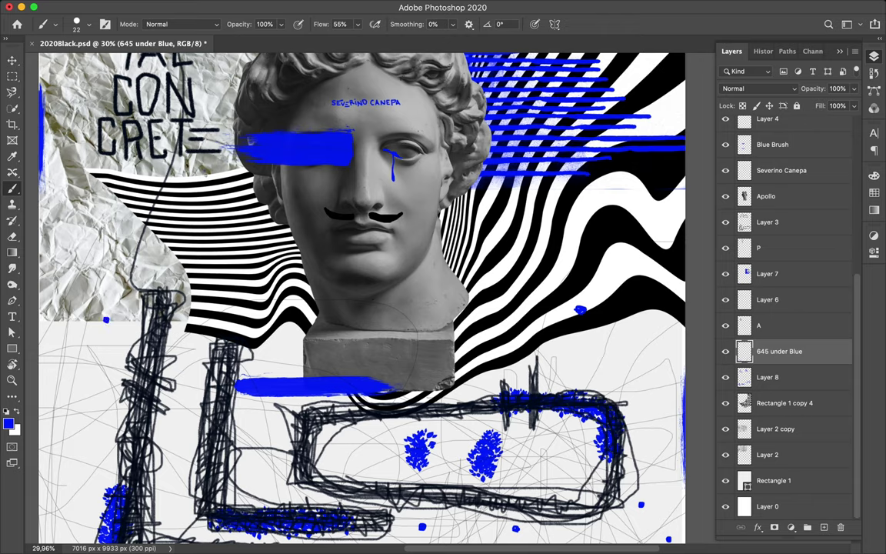
{"action": "scroll", "coordinate": [208, 179], "scroll_direction": "down", "scroll_amount": 5}
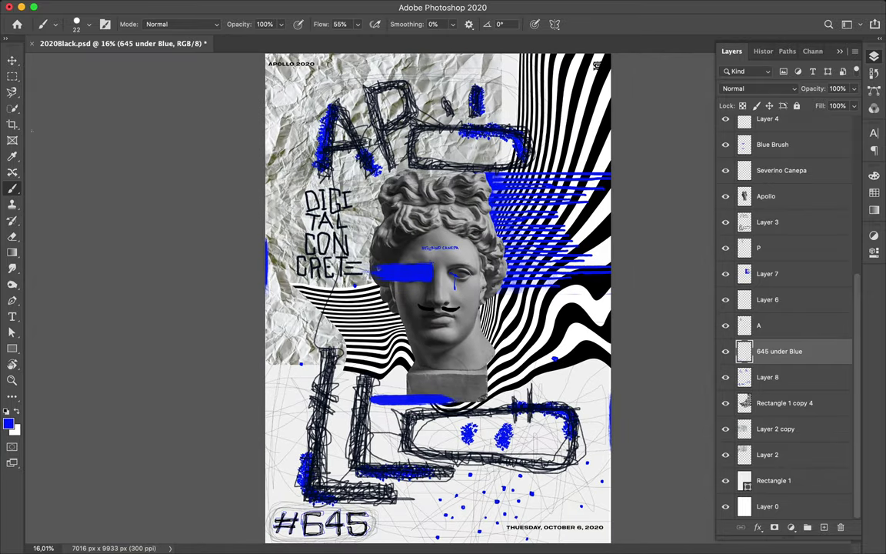
{"action": "scroll", "coordinate": [437, 298], "scroll_direction": "up", "scroll_amount": 5}
{"action": "key", "text": "u"}
{"action": "left_click", "coordinate": [136, 24]}
Draw a blue rectangle over the stripes left of the face, trying then undoing a perspective skew
{"action": "left_click", "coordinate": [87, 88]}
{"action": "left_click_drag", "start_coordinate": [239, 318], "coordinate": [322, 391]}
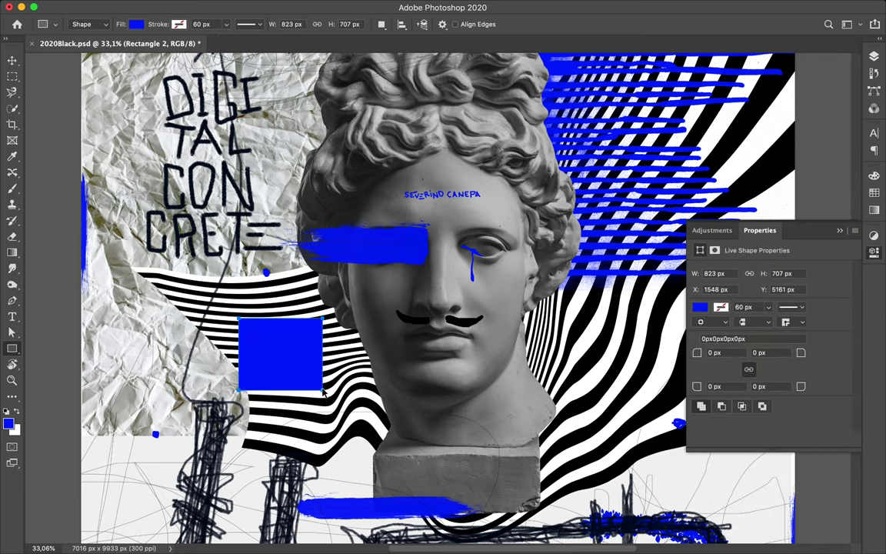
{"action": "key", "text": "ctrl+t"}
{"action": "right_click", "coordinate": [315, 388]}
{"action": "left_click", "coordinate": [348, 389]}
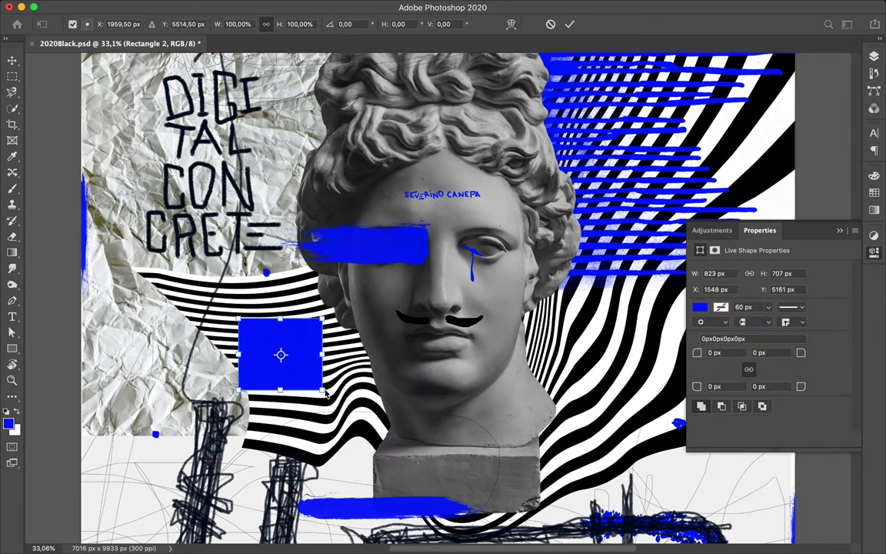
{"action": "left_click_drag", "start_coordinate": [323, 317], "coordinate": [350, 339]}
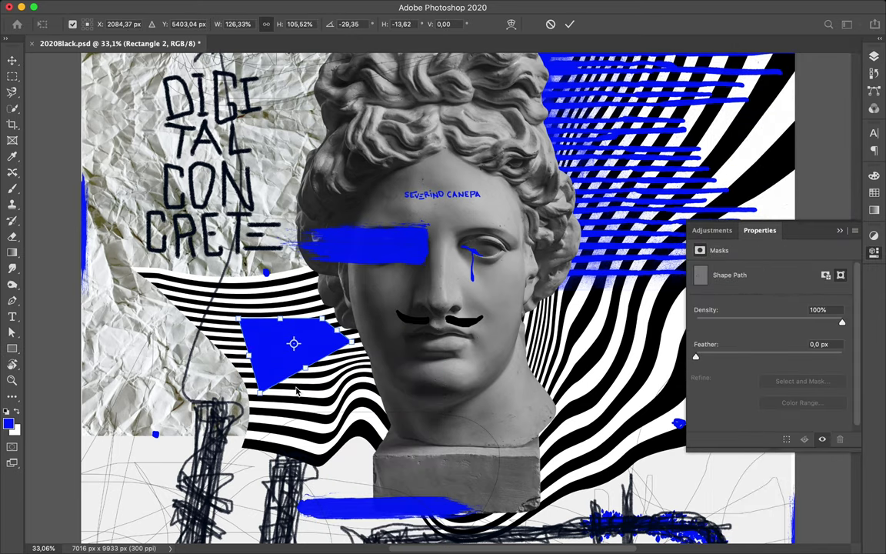
{"action": "key", "text": "Return"}
{"action": "scroll", "coordinate": [265, 360], "scroll_direction": "up", "scroll_amount": 2}
{"action": "key", "text": "v"}
{"action": "left_click_drag", "start_coordinate": [284, 364], "coordinate": [273, 362]}
{"action": "key", "text": "ctrl+z"}
Return to the Brush tool and pick a stroke brush preset
{"action": "key", "text": "b"}
{"action": "right_click", "coordinate": [106, 122]}
{"action": "scroll", "coordinate": [87, 216], "scroll_direction": "down", "scroll_amount": 5}
{"action": "scroll", "coordinate": [87, 216], "scroll_direction": "down", "scroll_amount": 5}
{"action": "scroll", "coordinate": [86, 216], "scroll_direction": "down", "scroll_amount": 5}
{"action": "scroll", "coordinate": [87, 216], "scroll_direction": "down", "scroll_amount": 3}
{"action": "scroll", "coordinate": [87, 216], "scroll_direction": "down", "scroll_amount": 3}
{"action": "scroll", "coordinate": [87, 216], "scroll_direction": "down", "scroll_amount": 3}
{"action": "scroll", "coordinate": [87, 216], "scroll_direction": "down", "scroll_amount": 3}
{"action": "scroll", "coordinate": [87, 216], "scroll_direction": "down", "scroll_amount": 3}
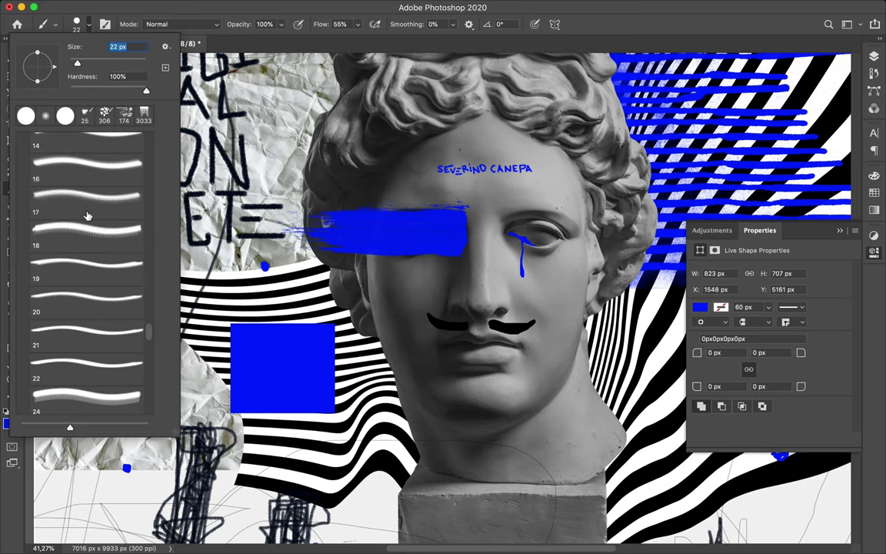
{"action": "scroll", "coordinate": [87, 217], "scroll_direction": "down", "scroll_amount": 3}
{"action": "left_click", "coordinate": [85, 289]}
{"action": "key", "text": "Return"}
Show the Layers panel and choose the Formless_grunge_stripe_01 brush from the grunge stripes group
{"action": "left_click", "coordinate": [874, 59]}
{"action": "right_click", "coordinate": [811, 352]}
{"action": "key", "text": "Escape"}
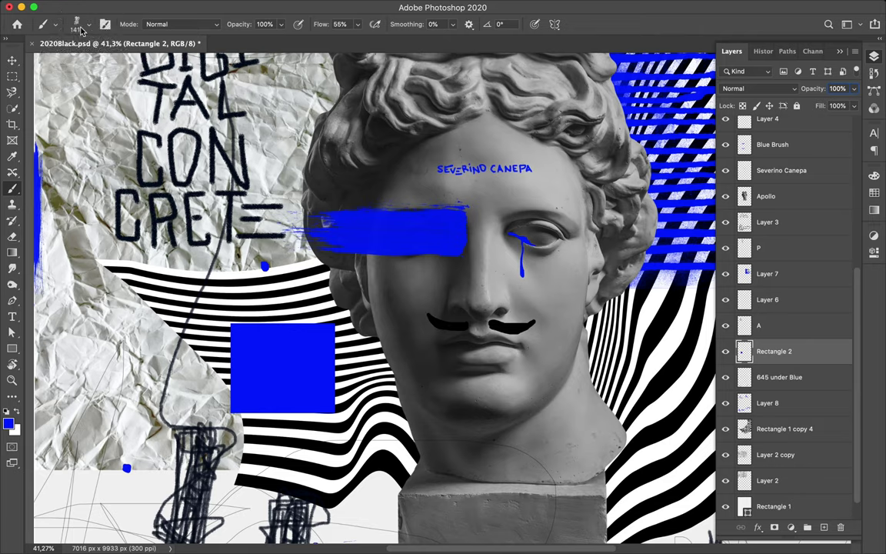
{"action": "left_click", "coordinate": [77, 25]}
{"action": "scroll", "coordinate": [84, 299], "scroll_direction": "down", "scroll_amount": 5}
{"action": "left_click", "coordinate": [22, 318]}
{"action": "left_click", "coordinate": [77, 339]}
{"action": "scroll", "coordinate": [106, 318], "scroll_direction": "down", "scroll_amount": 2}
{"action": "scroll", "coordinate": [105, 317], "scroll_direction": "down", "scroll_amount": 3}
{"action": "scroll", "coordinate": [105, 318], "scroll_direction": "down", "scroll_amount": 3}
{"action": "scroll", "coordinate": [106, 318], "scroll_direction": "down", "scroll_amount": 3}
{"action": "scroll", "coordinate": [105, 318], "scroll_direction": "down", "scroll_amount": 3}
{"action": "scroll", "coordinate": [106, 317], "scroll_direction": "down", "scroll_amount": 3}
On a new layer, paint a DryBrush blue stripe above the square and scale it to about half
{"action": "left_click", "coordinate": [84, 219]}
{"action": "key", "text": "Return"}
{"action": "key", "text": "ctrl+alt+shift+n"}
{"action": "left_click_drag", "start_coordinate": [177, 311], "coordinate": [354, 311]}
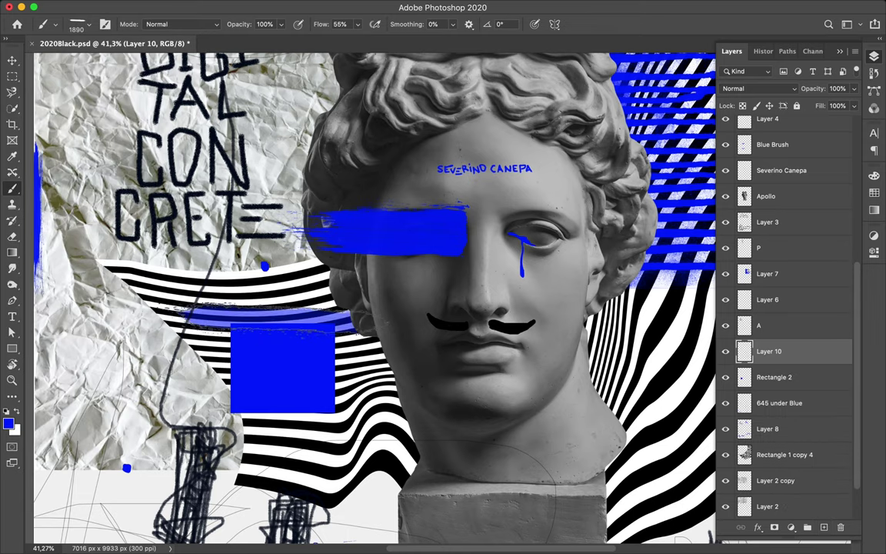
{"action": "key", "text": "ctrl+t"}
{"action": "left_click_drag", "start_coordinate": [508, 338], "coordinate": [343, 325]}
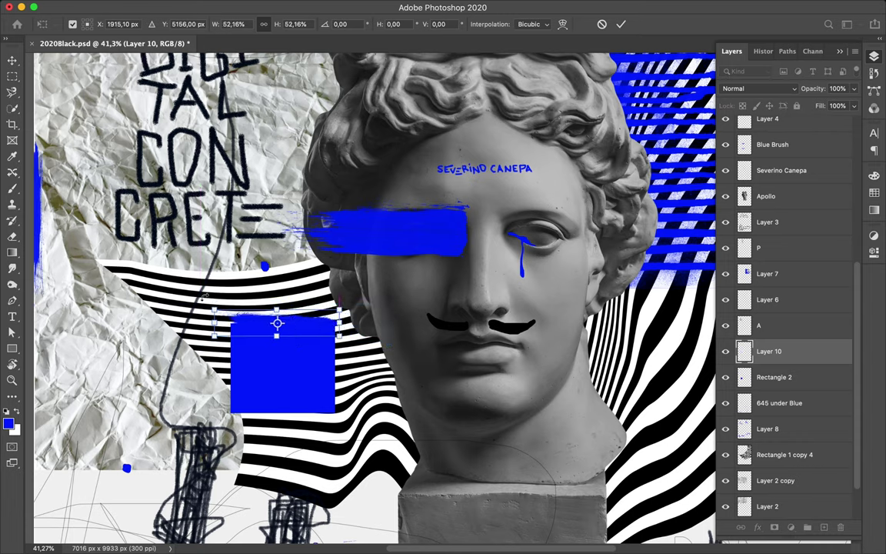
{"action": "key", "text": "Return"}
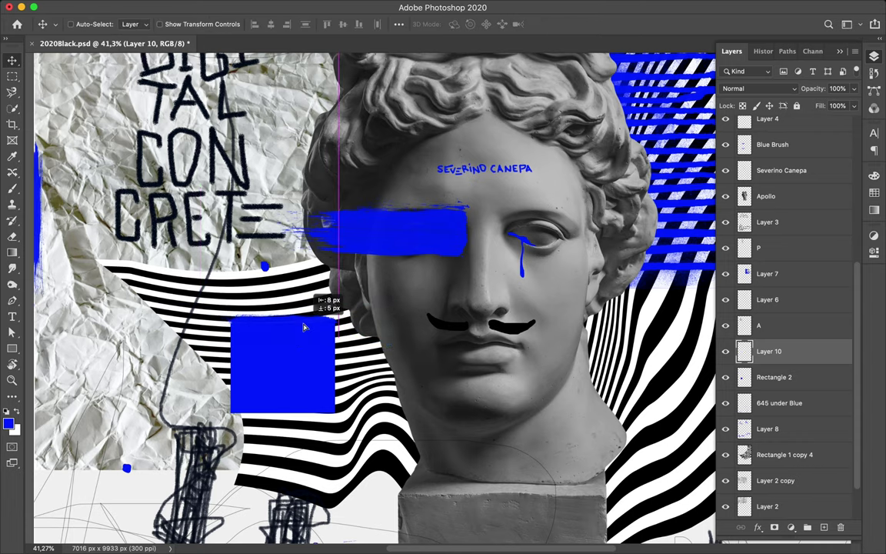
On another new layer, paint a blue dry-brush stroke along the square's bottom, narrowed to fit
{"action": "key", "text": "b"}
{"action": "left_click", "coordinate": [82, 24]}
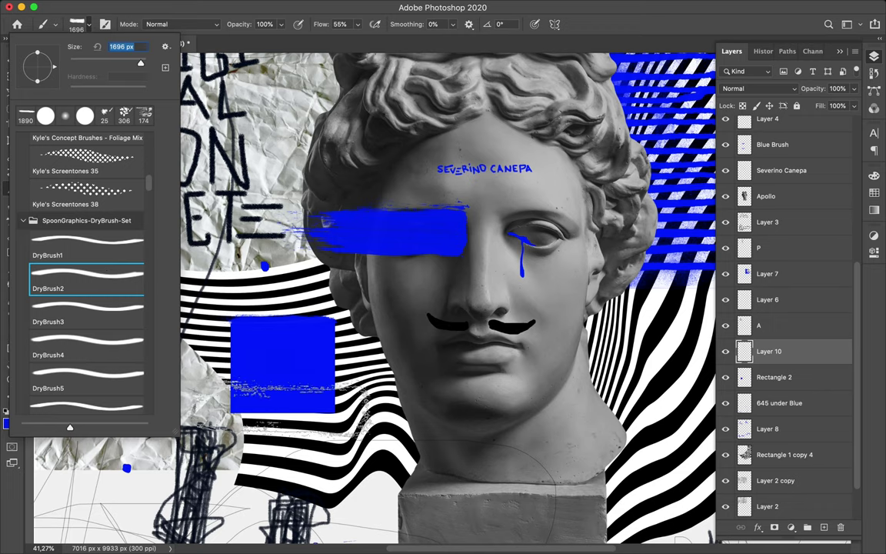
{"action": "key", "text": "Escape"}
{"action": "key", "text": "ctrl+shift+alt+n"}
{"action": "left_click_drag", "start_coordinate": [200, 392], "coordinate": [327, 396]}
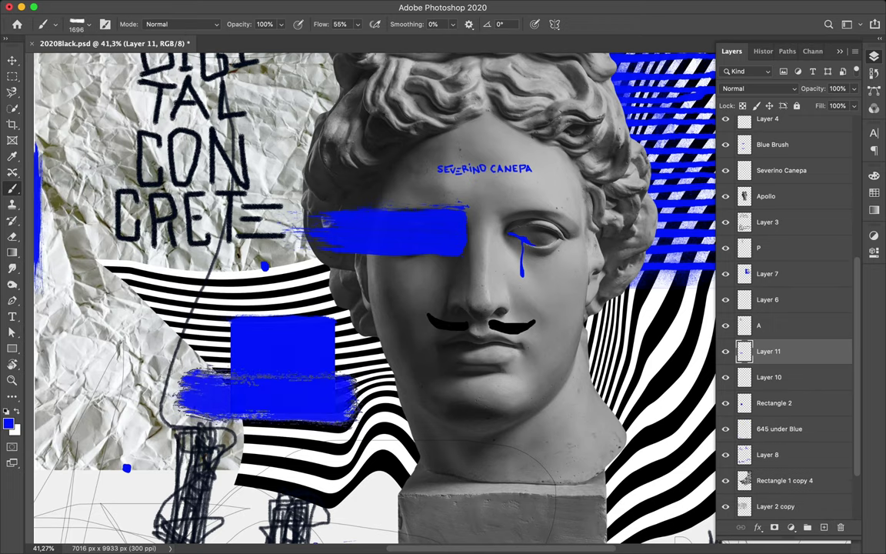
{"action": "key", "text": "v"}
{"action": "key", "text": "ctrl+t"}
{"action": "left_click_drag", "start_coordinate": [158, 393], "coordinate": [207, 395]}
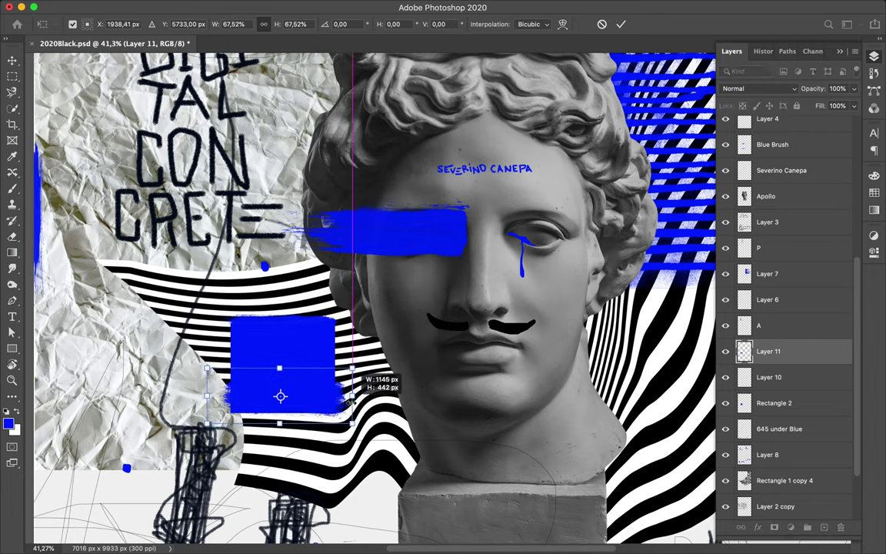
{"action": "left_click_drag", "start_coordinate": [370, 401], "coordinate": [351, 398]}
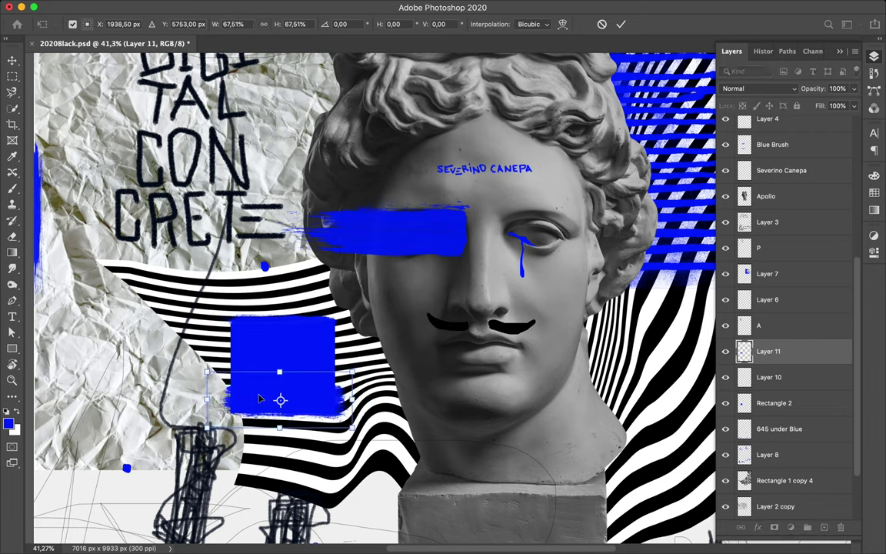
{"action": "left_click_drag", "start_coordinate": [351, 398], "coordinate": [342, 397]}
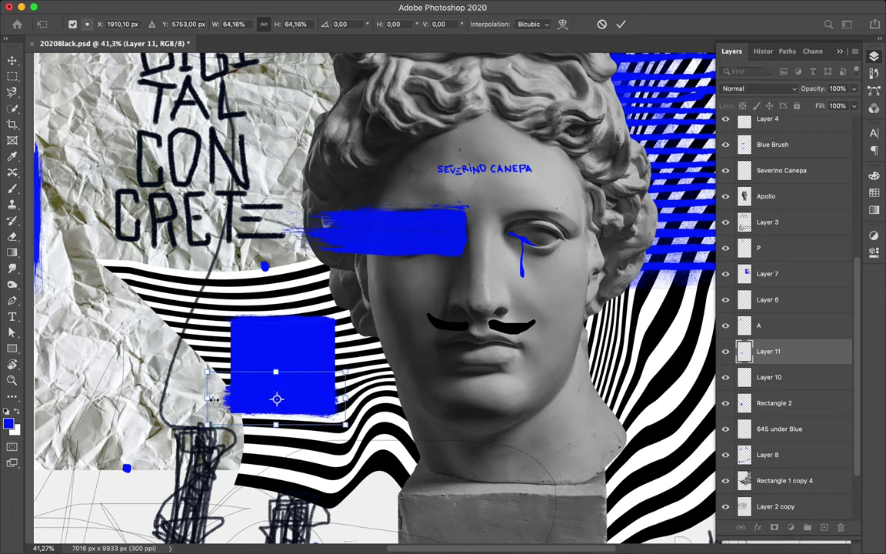
{"action": "key", "text": "Return"}
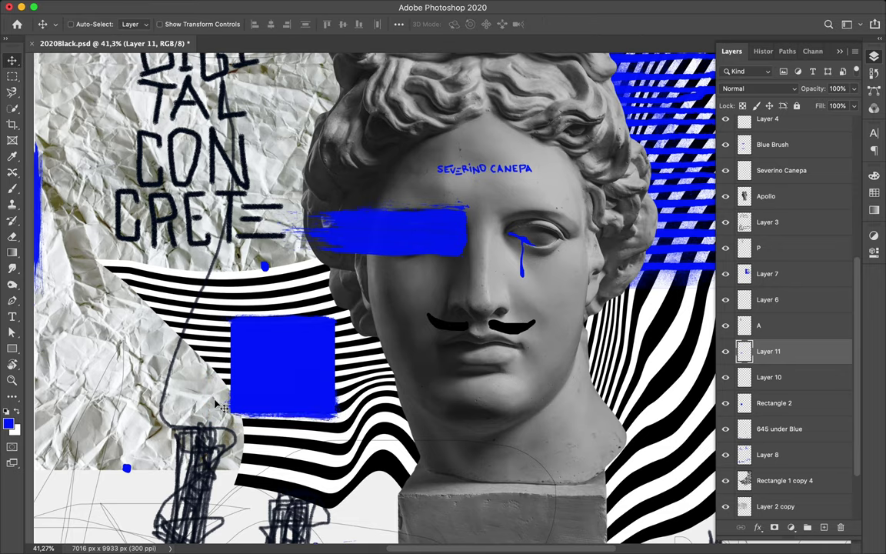
Merge the top stripe into the square, then add a new layer with a 1864 px brush
{"action": "left_click", "coordinate": [726, 377]}
{"action": "left_click", "coordinate": [784, 405], "text": "shift"}
{"action": "key", "text": "ctrl+e"}
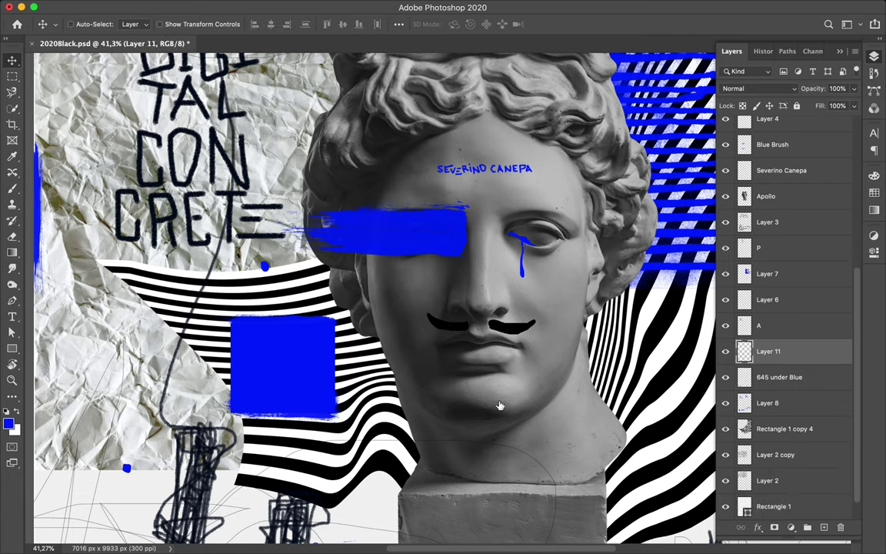
{"action": "key", "text": "ctrl+shift+alt+n"}
{"action": "left_click", "coordinate": [12, 188]}
{"action": "left_click", "coordinate": [80, 24]}
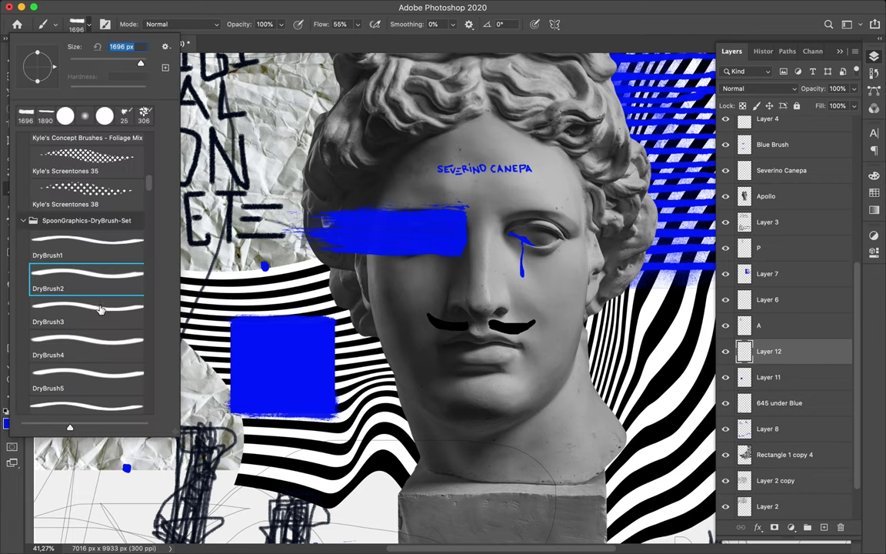
{"action": "left_click", "coordinate": [497, 24]}
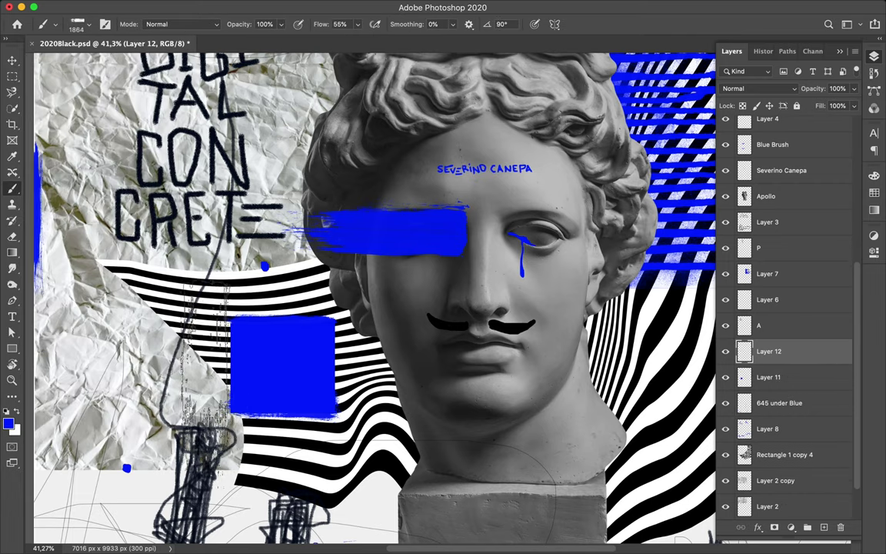
Paint vertical blue strokes left of the square, shrink them and nudge them against its edge
{"action": "left_click_drag", "start_coordinate": [212, 284], "coordinate": [215, 462]}
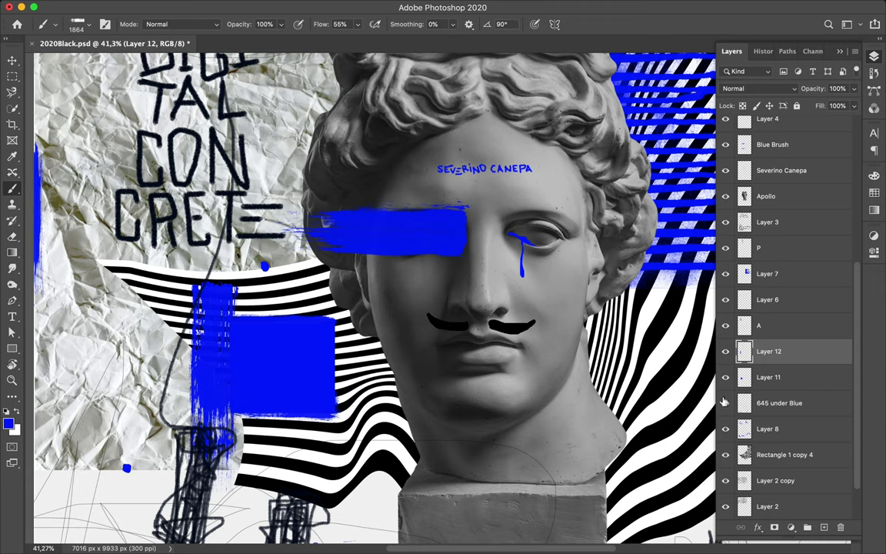
{"action": "key", "text": "ctrl+t"}
{"action": "left_click_drag", "start_coordinate": [178, 266], "coordinate": [199, 302]}
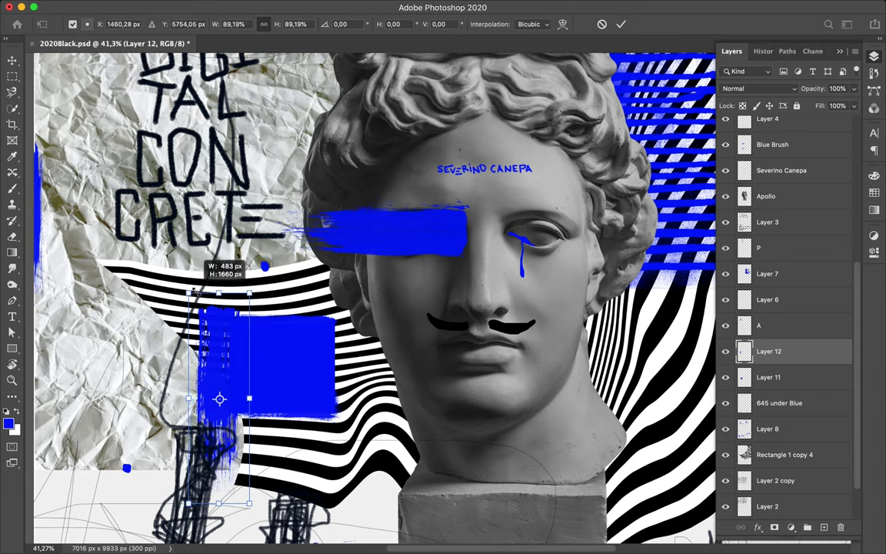
{"action": "left_click_drag", "start_coordinate": [200, 476], "coordinate": [209, 440]}
{"action": "left_click_drag", "start_coordinate": [232, 302], "coordinate": [233, 292]}
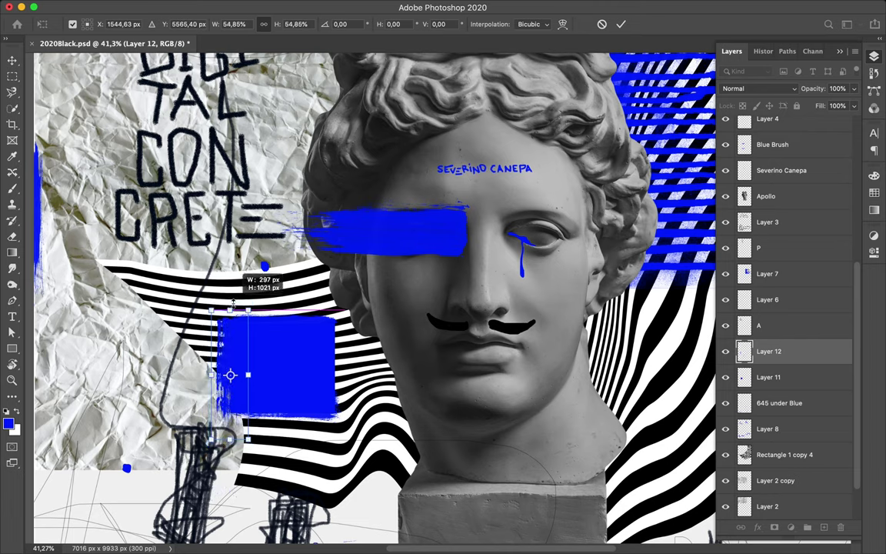
{"action": "key", "text": "Return"}
{"action": "left_click_drag", "start_coordinate": [219, 372], "coordinate": [323, 366]}
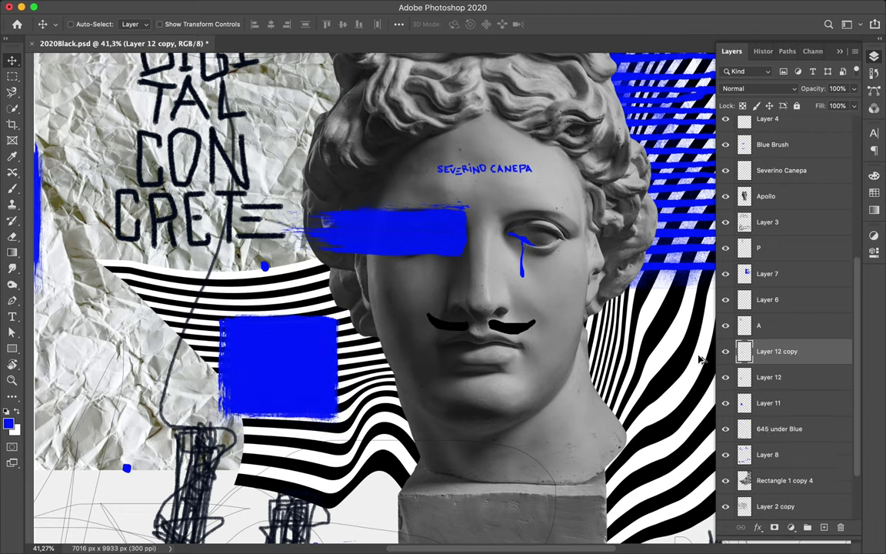
{"action": "left_click", "coordinate": [778, 403], "text": "shift"}
Merge the blue square with its strokes and skew it into a tilted patch
{"action": "key", "text": "ctrl+e"}
{"action": "key", "text": "ctrl+t"}
{"action": "right_click", "coordinate": [225, 291]}
{"action": "left_click", "coordinate": [306, 360]}
{"action": "left_click_drag", "start_coordinate": [348, 438], "coordinate": [322, 381]}
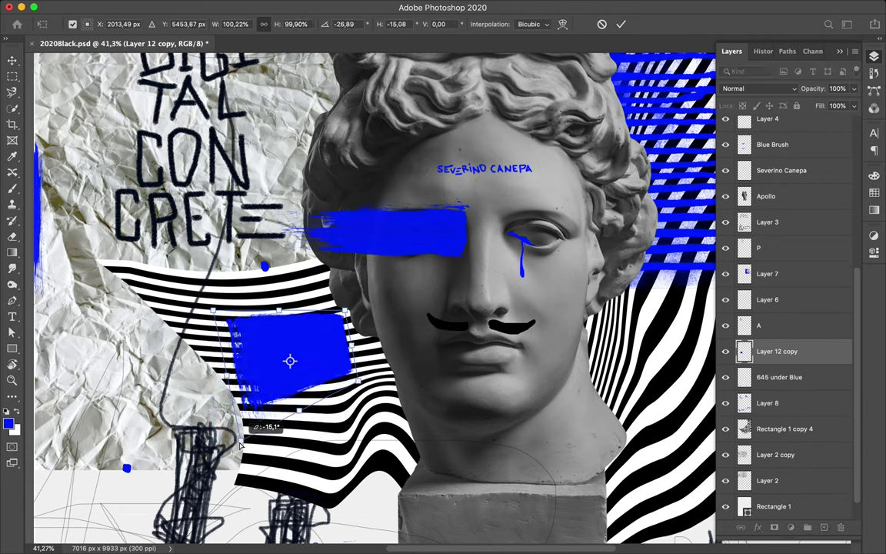
{"action": "key", "text": "Return"}
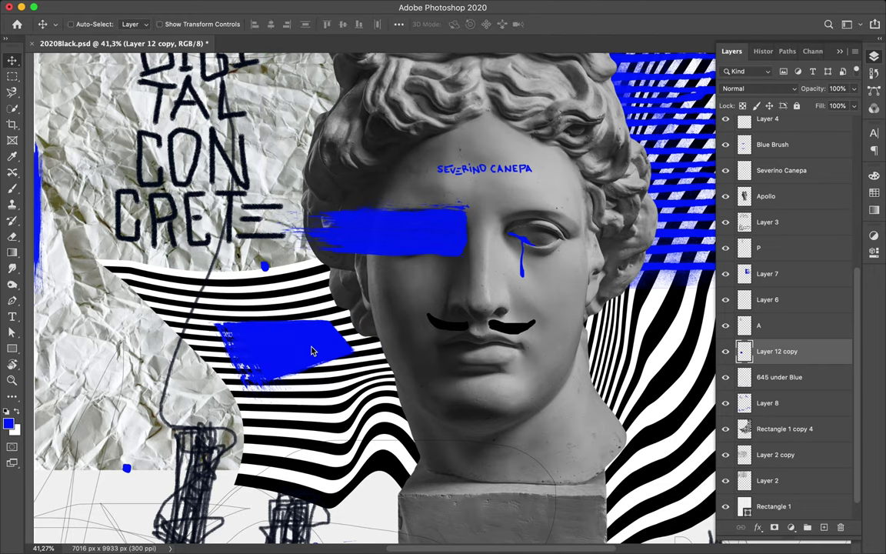
Select the Subtle Grunge 1 brush preset for painting
{"action": "scroll", "coordinate": [450, 288], "scroll_direction": "right", "scroll_amount": 3}
{"action": "scroll", "coordinate": [453, 291], "scroll_direction": "down", "scroll_amount": 2}
{"action": "scroll", "coordinate": [453, 291], "scroll_direction": "down", "scroll_amount": 5}
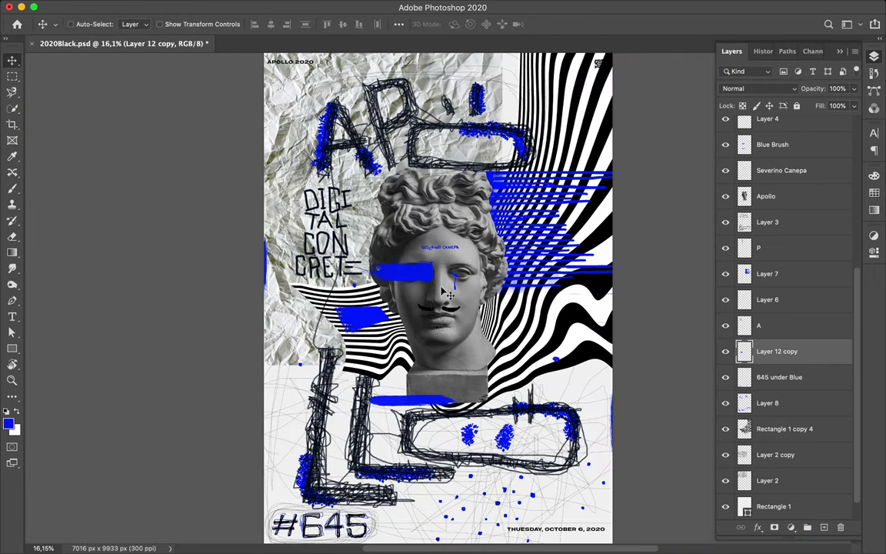
{"action": "key", "text": "b"}
{"action": "left_click", "coordinate": [77, 24]}
{"action": "scroll", "coordinate": [87, 253], "scroll_direction": "down", "scroll_amount": 3}
{"action": "scroll", "coordinate": [87, 253], "scroll_direction": "down", "scroll_amount": 3}
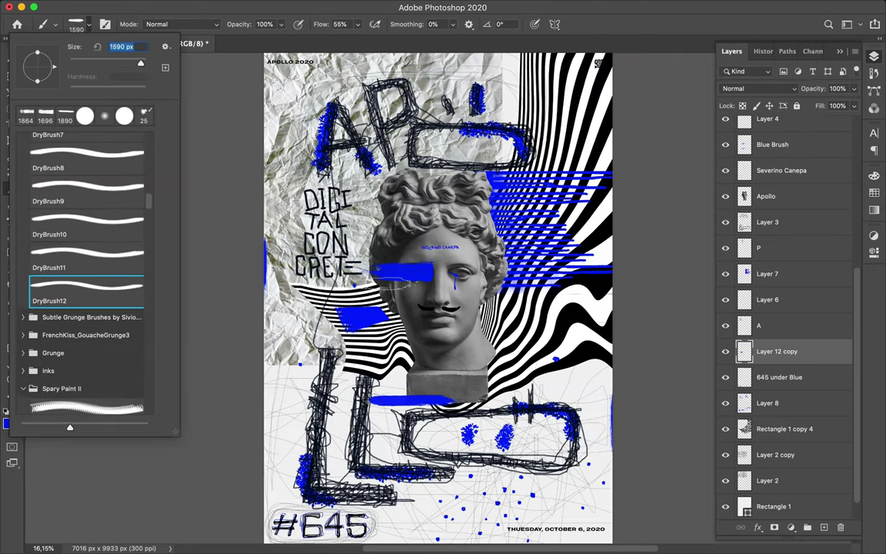
{"action": "left_click", "coordinate": [23, 317]}
{"action": "left_click", "coordinate": [77, 352]}
{"action": "key", "text": "Return"}
Set the brush to 1913 px, fit the whole poster in view and save
{"action": "scroll", "coordinate": [415, 296], "scroll_direction": "up", "scroll_amount": 6}
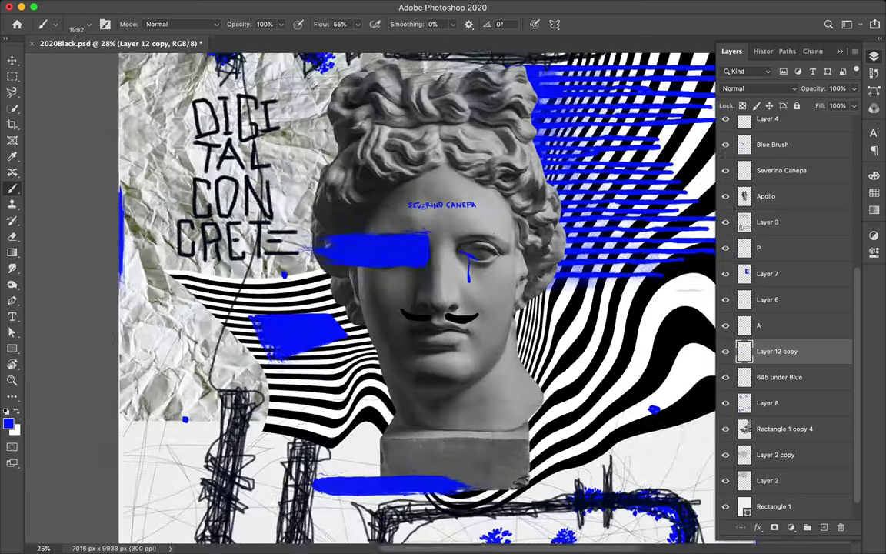
{"action": "scroll", "coordinate": [369, 296], "scroll_direction": "right", "scroll_amount": 5}
{"action": "left_click", "coordinate": [80, 24]}
{"action": "scroll", "coordinate": [369, 296], "scroll_direction": "down", "scroll_amount": 5}
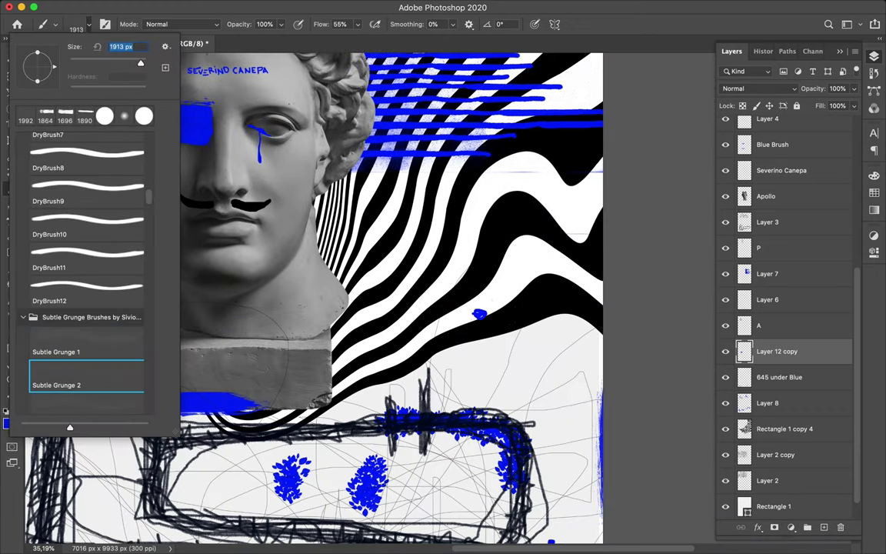
{"action": "key", "text": "Return"}
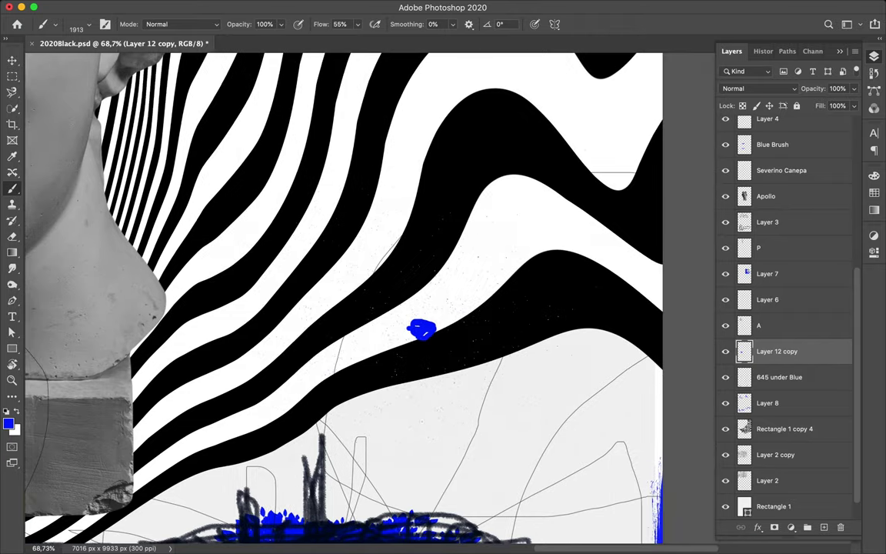
{"action": "key", "text": "ctrl+0"}
{"action": "key", "text": "ctrl+s"}
Pick the first brush in the FrenchKiss_GouacheGrunge3 folder
{"action": "left_click", "coordinate": [81, 23]}
{"action": "scroll", "coordinate": [84, 231], "scroll_direction": "down", "scroll_amount": 5}
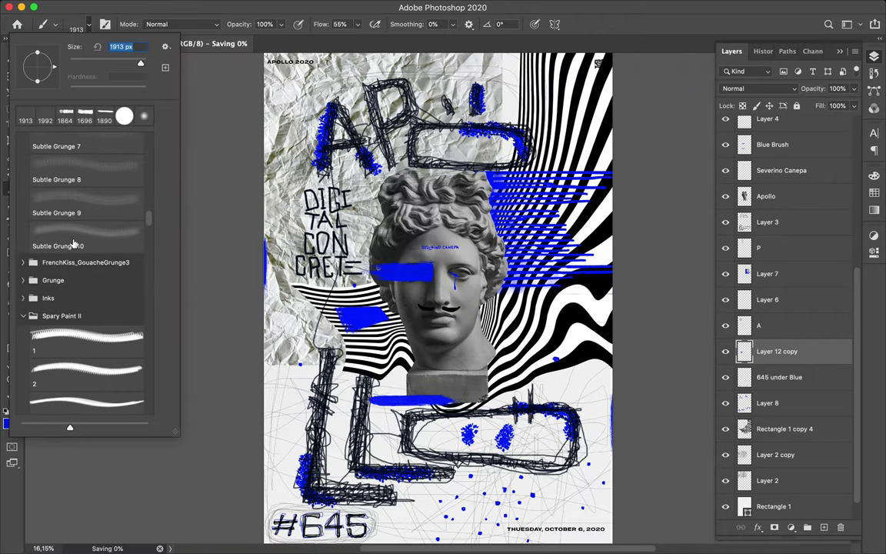
{"action": "left_click", "coordinate": [24, 262]}
{"action": "left_click", "coordinate": [87, 287]}
Set the foreground to light grey and add a new layer near the top of the stack
{"action": "left_click", "coordinate": [7, 420]}
{"action": "left_click", "coordinate": [419, 325]}
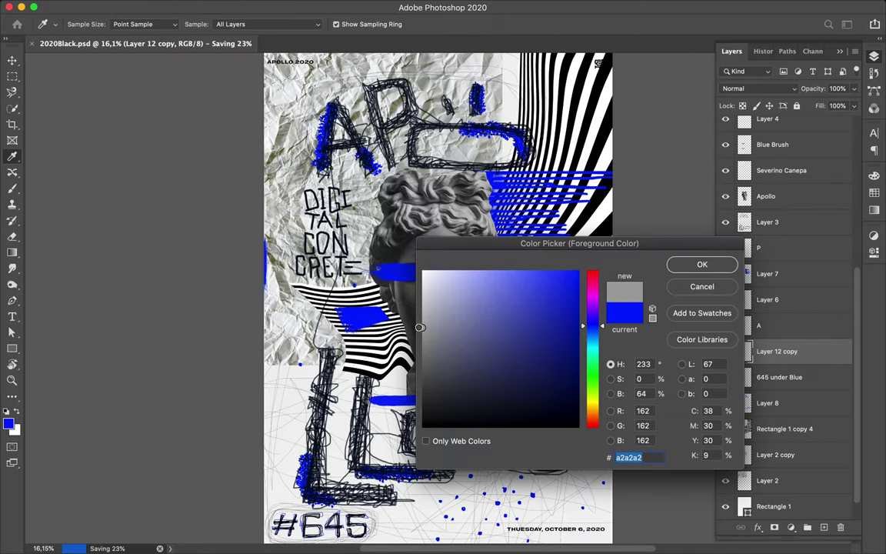
{"action": "key", "text": "Return"}
{"action": "left_click", "coordinate": [824, 527]}
{"action": "left_click_drag", "start_coordinate": [776, 351], "coordinate": [776, 209]}
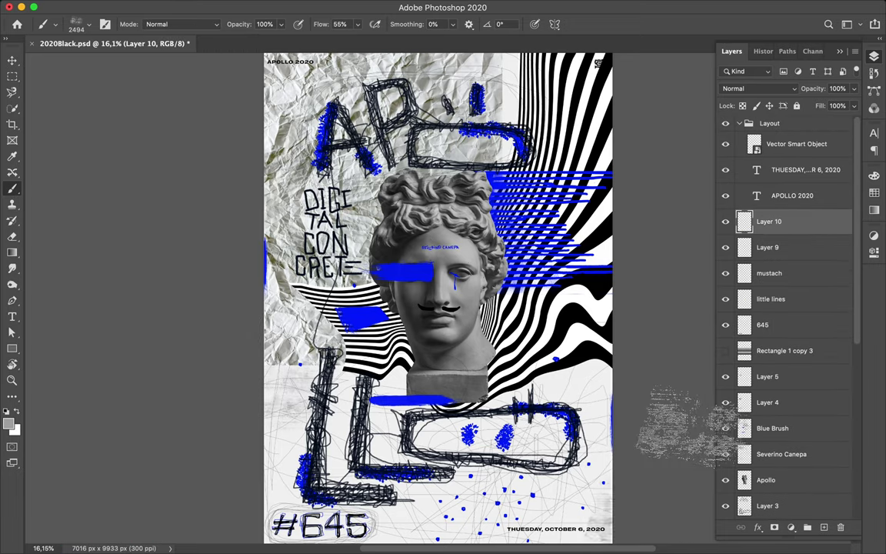
Choose the fifth FrenchKiss gouache grunge brush while keeping the grey colour
{"action": "left_click", "coordinate": [77, 24]}
{"action": "left_click", "coordinate": [89, 318]}
{"action": "key", "text": "Return"}
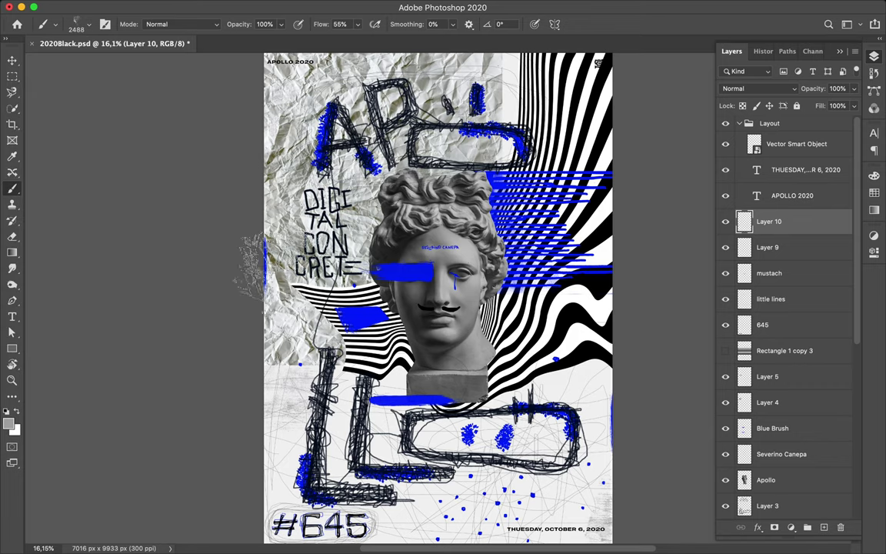
{"action": "left_click", "coordinate": [81, 26]}
{"action": "scroll", "coordinate": [67, 300], "scroll_direction": "down", "scroll_amount": 4}
{"action": "left_click", "coordinate": [77, 296]}
{"action": "left_click", "coordinate": [10, 422]}
{"action": "left_click", "coordinate": [704, 263]}
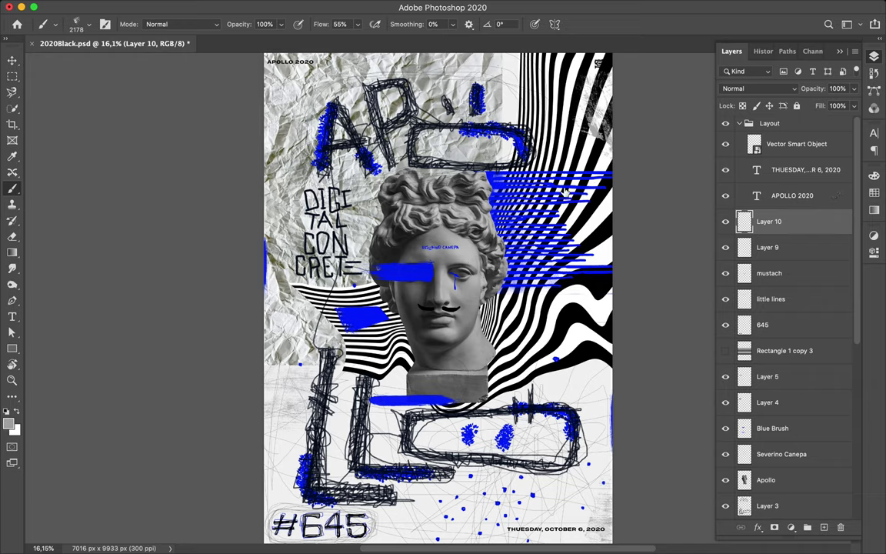
Switch the paint colour to blue from Swatches and spray spatter along the right edge
{"action": "left_click", "coordinate": [874, 192]}
{"action": "left_click", "coordinate": [728, 190]}
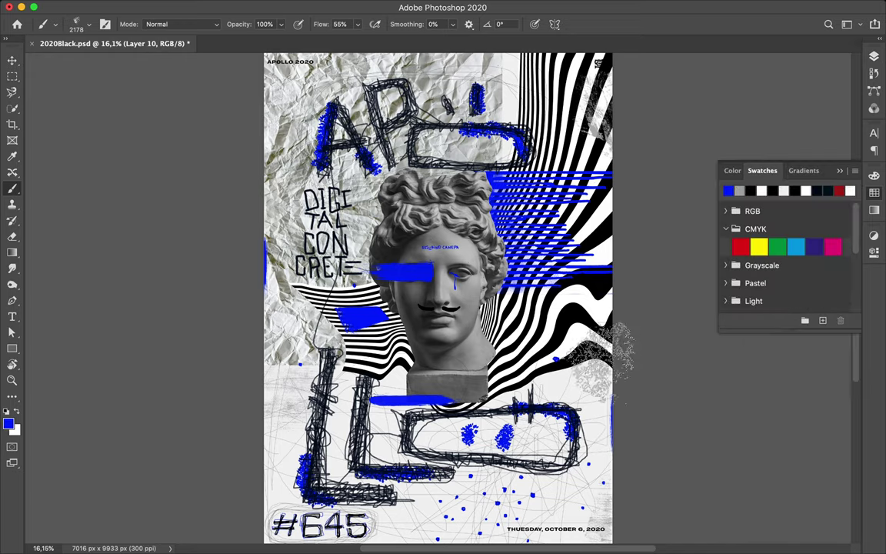
{"action": "left_click_drag", "start_coordinate": [615, 338], "coordinate": [646, 331]}
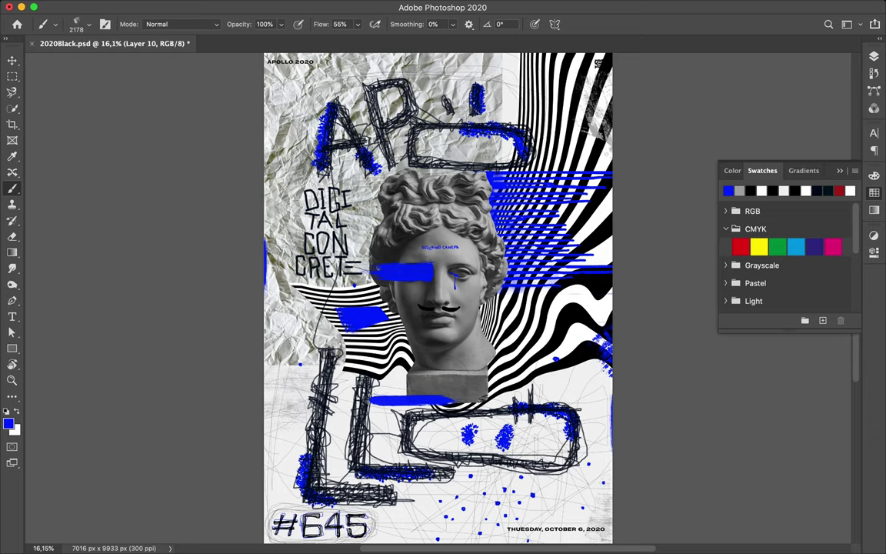
{"action": "key", "text": "v"}
Add a Levels adjustment above the Apollo bust with input levels 5 and 214
{"action": "left_click", "coordinate": [459, 223], "text": "ctrl"}
{"action": "key", "text": "F7"}
{"action": "left_click", "coordinate": [789, 527]}
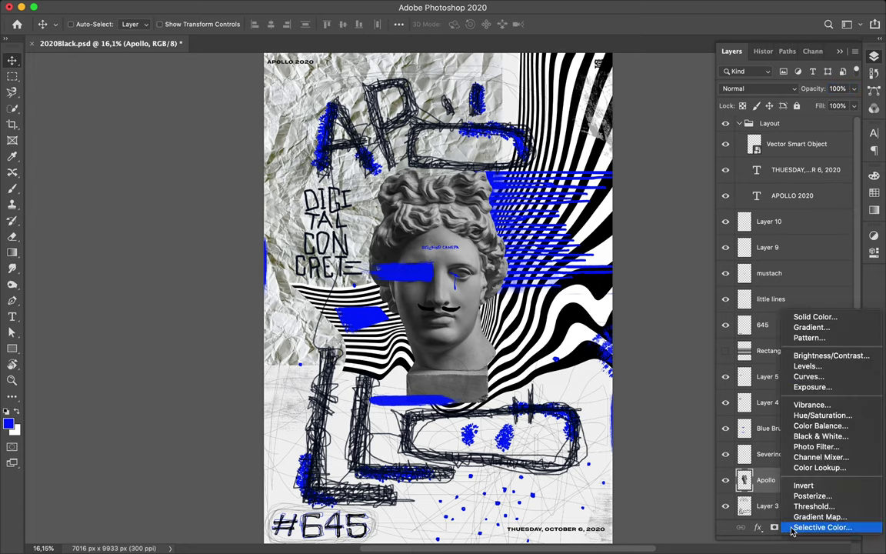
{"action": "left_click", "coordinate": [807, 366]}
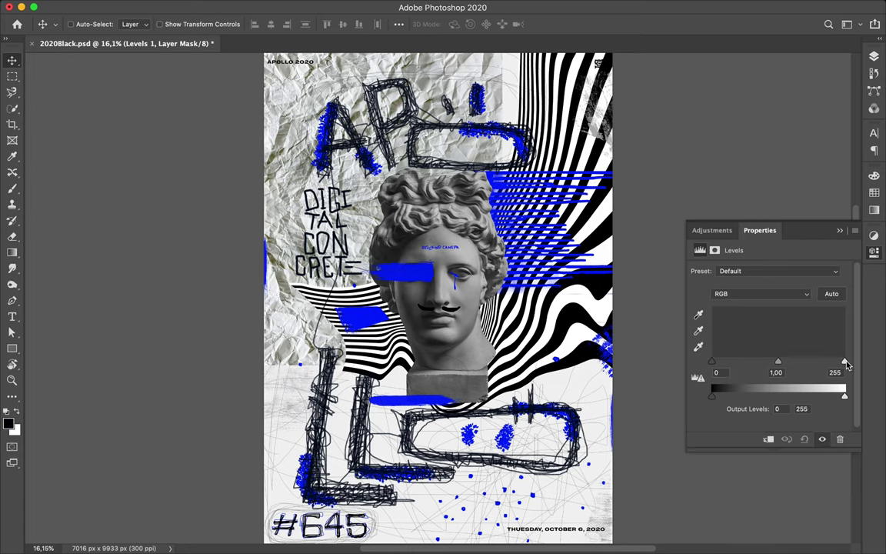
{"action": "left_click_drag", "start_coordinate": [844, 362], "coordinate": [828, 362]}
{"action": "left_click_drag", "start_coordinate": [712, 362], "coordinate": [715, 362]}
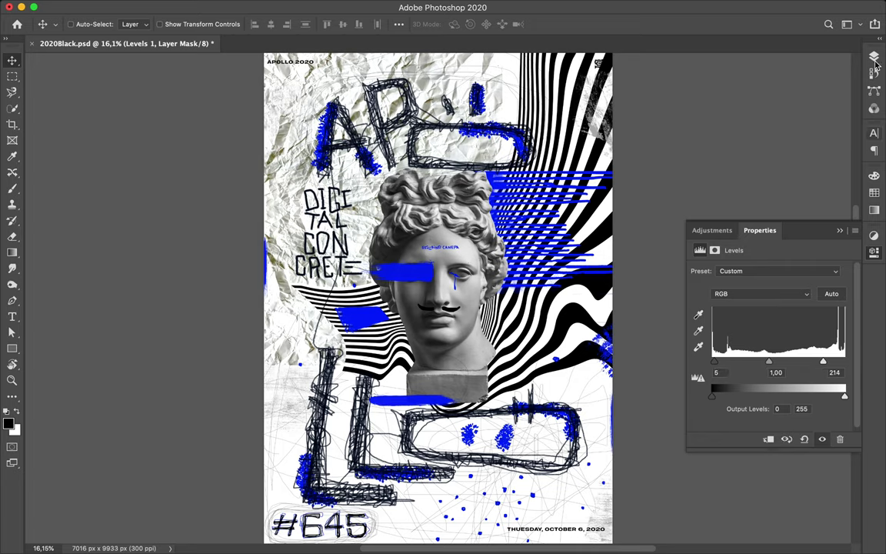
Clip Levels 1 to the Apollo bust layer and save the poster
{"action": "key", "text": "F7"}
{"action": "scroll", "coordinate": [785, 388], "scroll_direction": "down", "scroll_amount": 3}
{"action": "left_click", "coordinate": [784, 374], "text": "alt"}
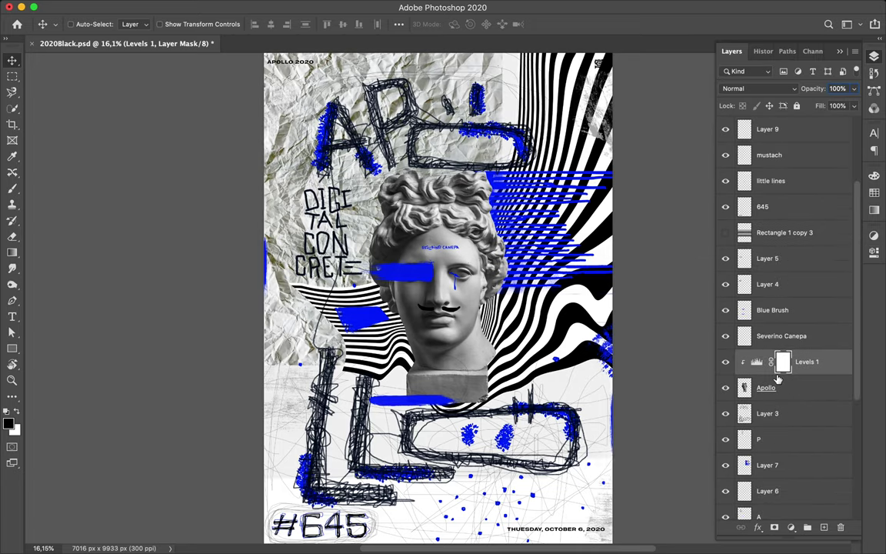
{"action": "key", "text": "ctrl+s"}
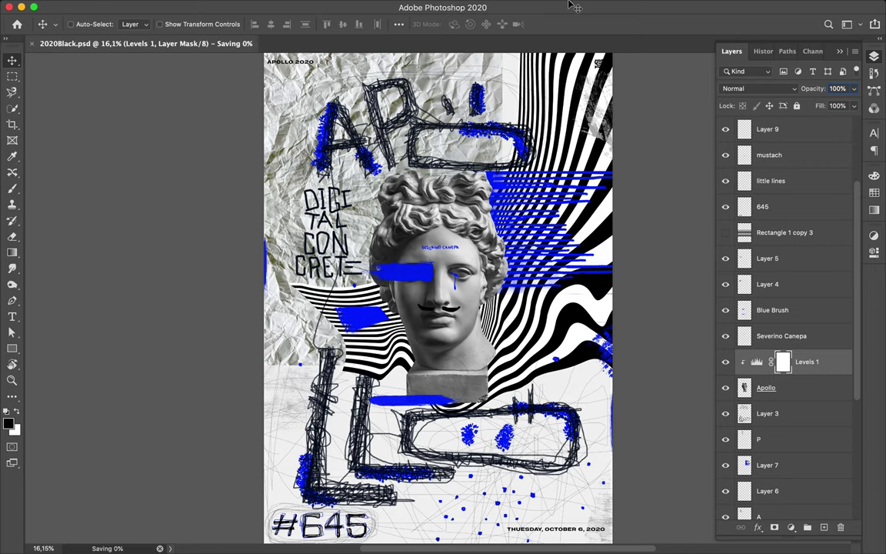
Reselect a Brush tool preset and add a new empty layer
{"action": "scroll", "coordinate": [489, 314], "scroll_direction": "up", "scroll_amount": 2}
{"action": "scroll", "coordinate": [489, 313], "scroll_direction": "up", "scroll_amount": 1}
{"action": "key", "text": "b"}
{"action": "left_click", "coordinate": [81, 24]}
{"action": "left_click", "coordinate": [86, 200]}
{"action": "key", "text": "Return"}
{"action": "key", "text": "ctrl+shift+alt+n"}
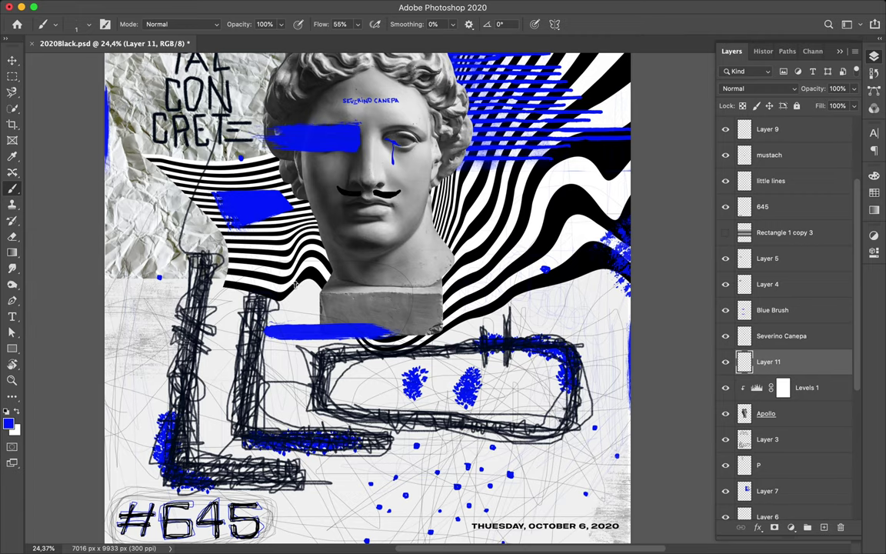
Choose the small 7 spray brush preset after trying the 28 and 44 stroke brushes
{"action": "scroll", "coordinate": [416, 300], "scroll_direction": "down", "scroll_amount": 2}
{"action": "scroll", "coordinate": [415, 300], "scroll_direction": "up", "scroll_amount": 2}
{"action": "scroll", "coordinate": [415, 300], "scroll_direction": "up", "scroll_amount": 2}
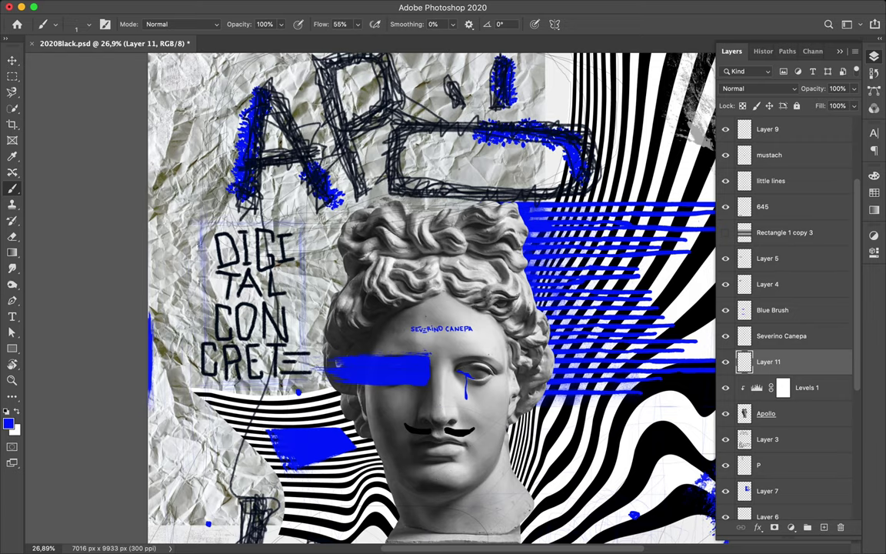
{"action": "scroll", "coordinate": [431, 300], "scroll_direction": "right", "scroll_amount": 3}
{"action": "scroll", "coordinate": [431, 300], "scroll_direction": "up", "scroll_amount": 1}
{"action": "left_click", "coordinate": [81, 23]}
{"action": "scroll", "coordinate": [85, 231], "scroll_direction": "down", "scroll_amount": 5}
{"action": "left_click", "coordinate": [86, 246]}
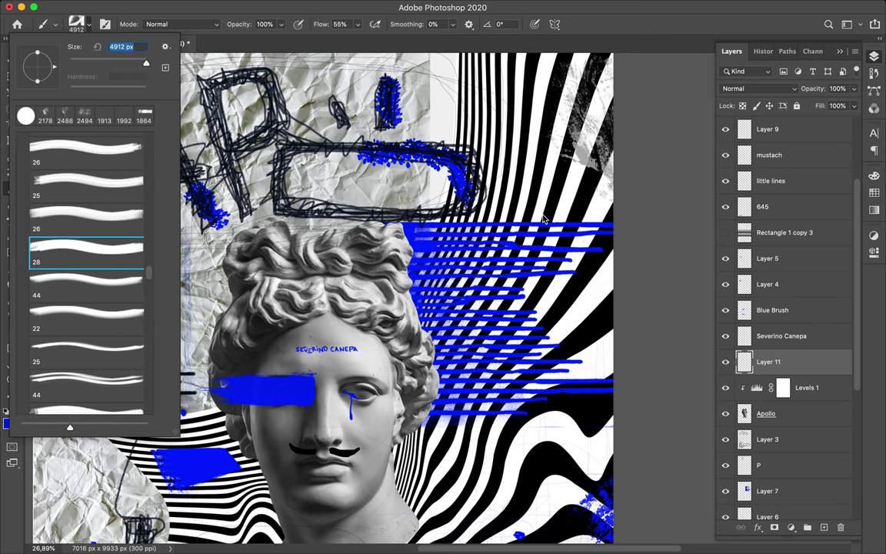
{"action": "left_click", "coordinate": [86, 384]}
{"action": "scroll", "coordinate": [85, 269], "scroll_direction": "up", "scroll_amount": 5}
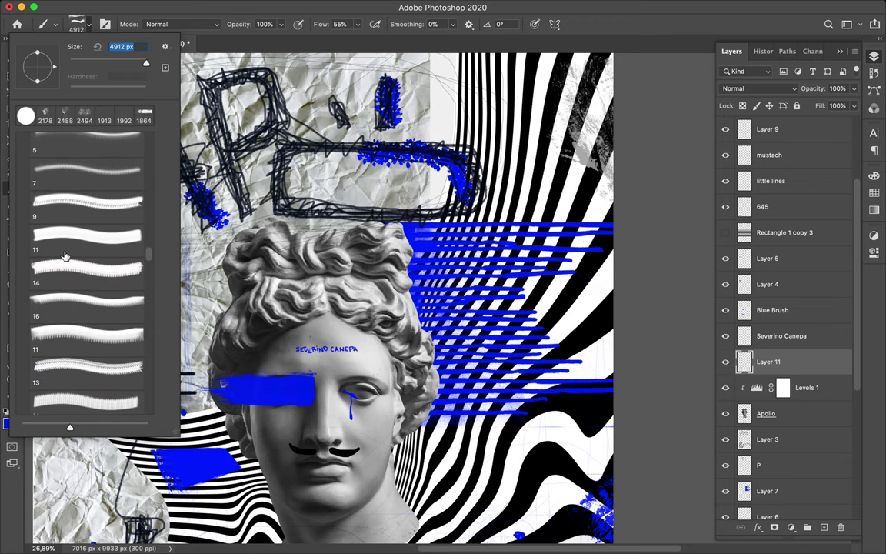
{"action": "left_click", "coordinate": [86, 247]}
{"action": "scroll", "coordinate": [385, 292], "scroll_direction": "up", "scroll_amount": 1}
{"action": "key", "text": "Return"}
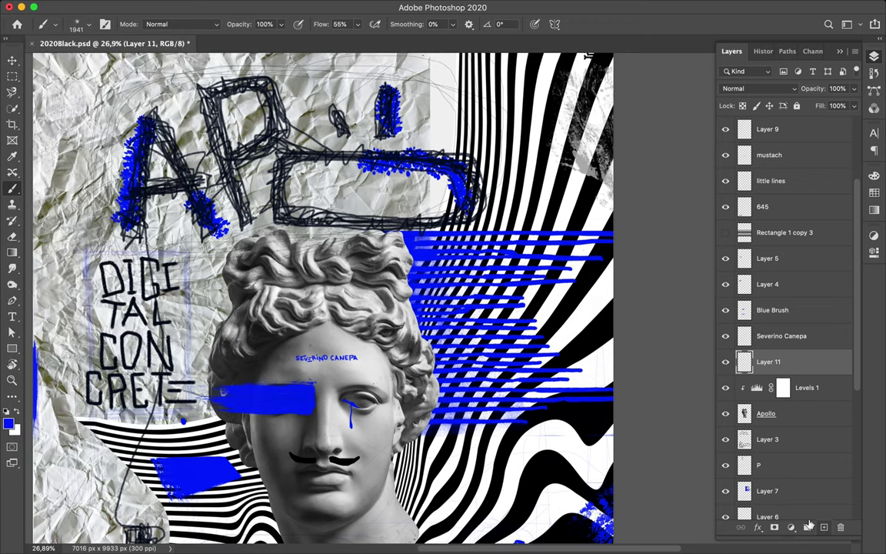
On a new layer, dab soft grey spray beside the AP lettering and near the bottom right
{"action": "left_click", "coordinate": [823, 526]}
{"action": "left_click", "coordinate": [99, 139]}
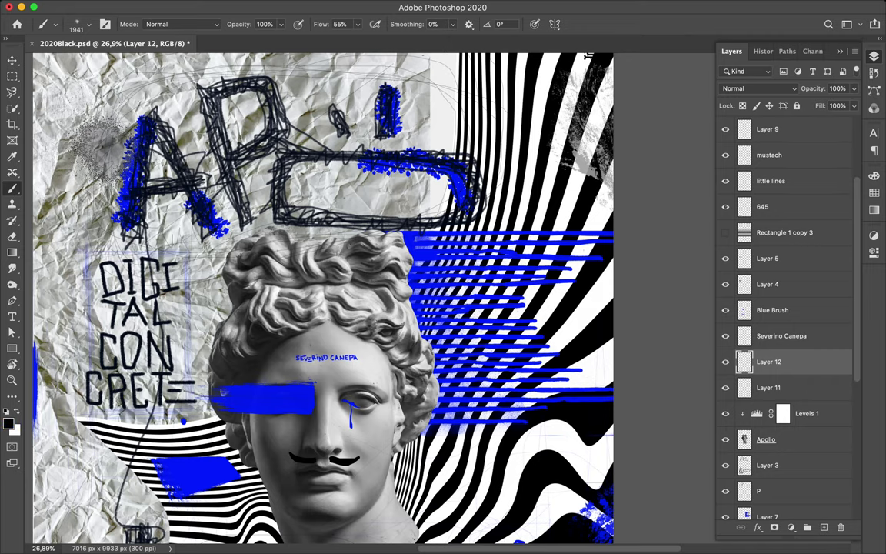
{"action": "scroll", "coordinate": [312, 212], "scroll_direction": "down", "scroll_amount": 3}
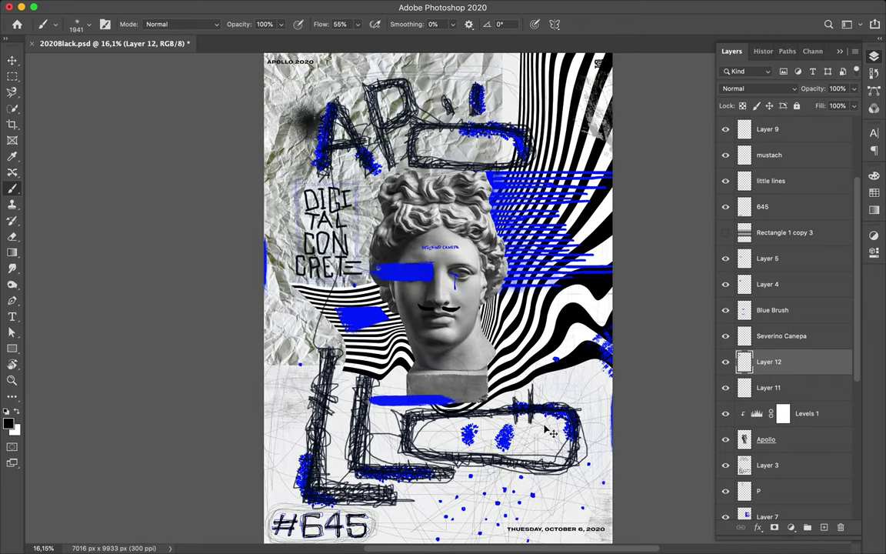
{"action": "left_click", "coordinate": [77, 22]}
{"action": "left_click", "coordinate": [81, 206]}
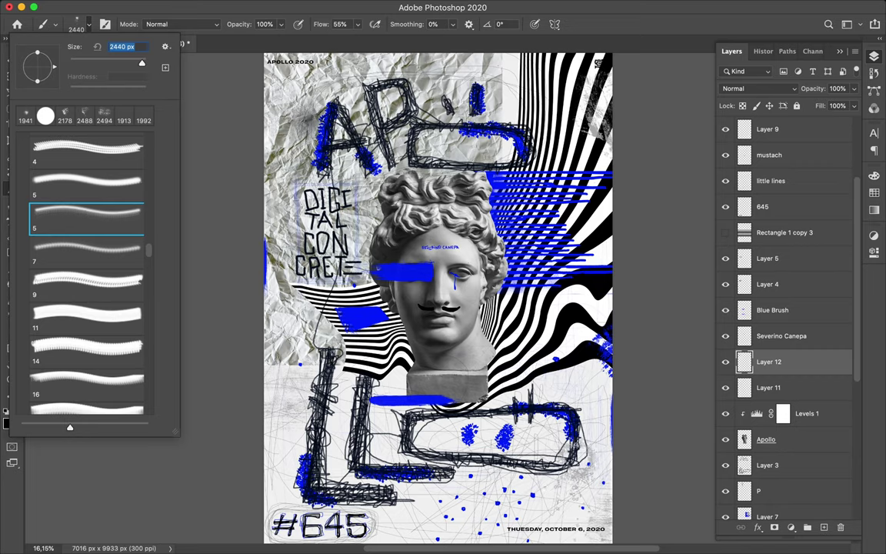
{"action": "left_click", "coordinate": [577, 477]}
Delete the APOLLO 2020 heading and the small mark at the top right
{"action": "key", "text": "v"}
{"action": "left_click", "coordinate": [277, 63]}
{"action": "key", "text": "Delete"}
{"action": "left_click", "coordinate": [542, 63]}
{"action": "key", "text": "Delete"}
Add a new empty layer at the top of the stack for painting
{"action": "key", "text": "ctrl+shift+alt+n"}
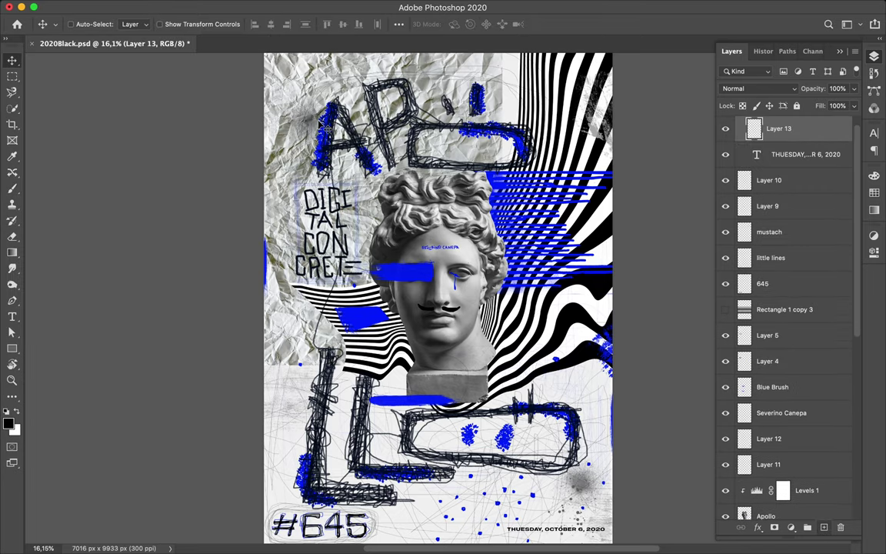
{"action": "scroll", "coordinate": [321, 125], "scroll_direction": "up", "scroll_amount": 4}
{"action": "key", "text": "b"}
{"action": "left_click", "coordinate": [89, 24]}
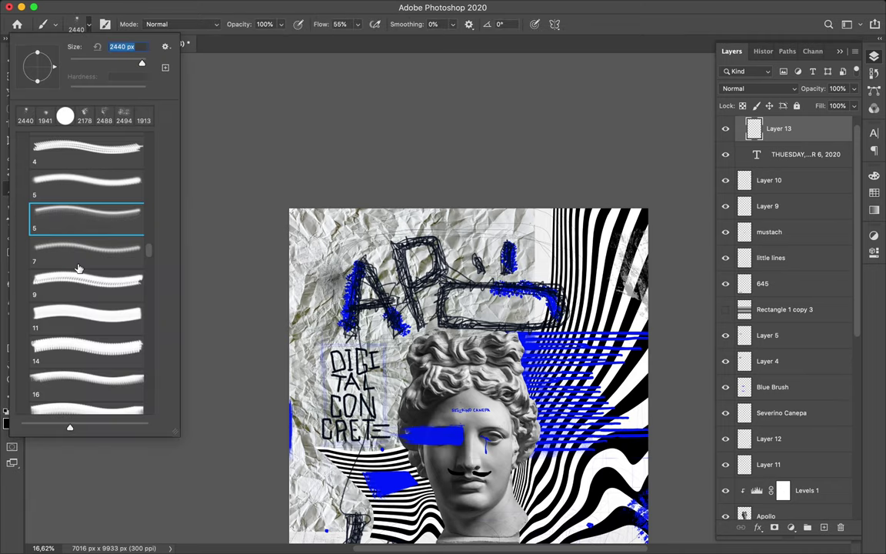
Hand-letter THUESDAY at the top left with the charcoal pencil brush
{"action": "scroll", "coordinate": [85, 231], "scroll_direction": "down", "scroll_amount": 5}
{"action": "left_click", "coordinate": [86, 307]}
{"action": "left_click", "coordinate": [86, 339]}
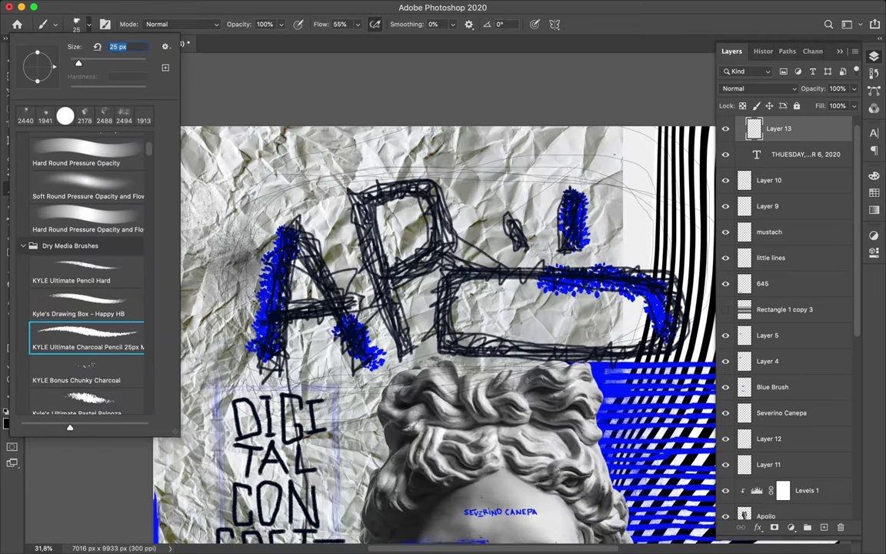
{"action": "scroll", "coordinate": [338, 235], "scroll_direction": "up", "scroll_amount": 5}
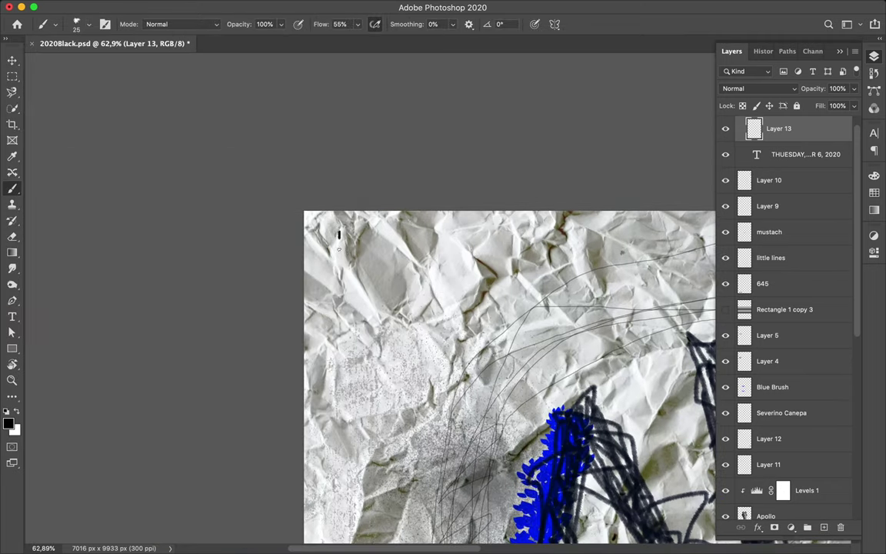
{"action": "mouse_move", "coordinate": [339, 234]}
{"action": "left_mouse_down"}
{"action": "mouse_move", "coordinate": [340, 287]}
{"action": "mouse_move", "coordinate": [357, 233]}
{"action": "mouse_move", "coordinate": [348, 286]}
{"action": "left_mouse_up"}
{"action": "mouse_move", "coordinate": [362, 235]}
{"action": "left_mouse_down"}
{"action": "mouse_move", "coordinate": [363, 286]}
{"action": "mouse_move", "coordinate": [377, 285]}
{"action": "mouse_move", "coordinate": [386, 235]}
{"action": "mouse_move", "coordinate": [415, 285]}
{"action": "left_mouse_up"}
{"action": "left_click_drag", "start_coordinate": [438, 237], "coordinate": [423, 285]}
{"action": "left_click_drag", "start_coordinate": [446, 236], "coordinate": [446, 286]}
{"action": "mouse_move", "coordinate": [447, 235]}
{"action": "left_mouse_down"}
{"action": "mouse_move", "coordinate": [448, 286]}
{"action": "mouse_move", "coordinate": [472, 235]}
{"action": "mouse_move", "coordinate": [484, 286]}
{"action": "left_mouse_up"}
{"action": "left_click_drag", "start_coordinate": [486, 240], "coordinate": [501, 242]}
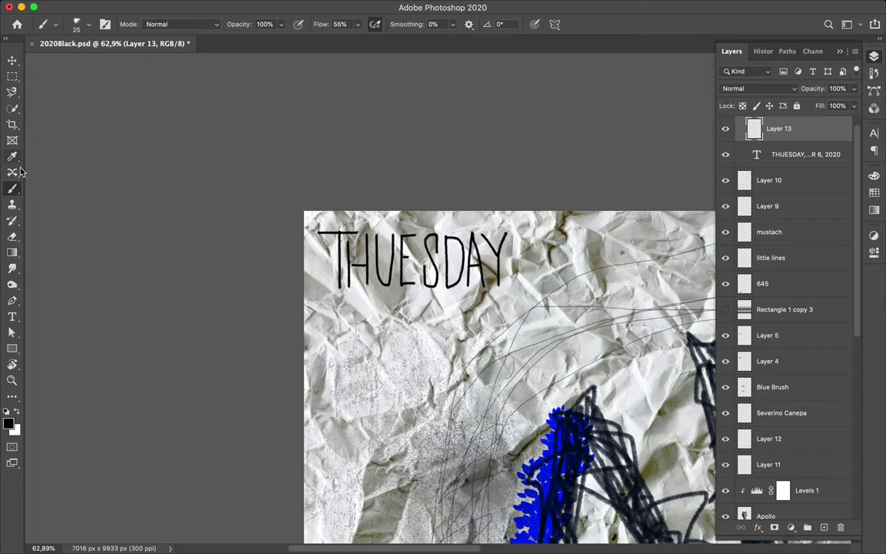
Paint a big 6 below THUESDAY with a bolder brush
{"action": "left_click", "coordinate": [88, 25]}
{"action": "left_click", "coordinate": [80, 306]}
{"action": "left_click_drag", "start_coordinate": [504, 301], "coordinate": [342, 333]}
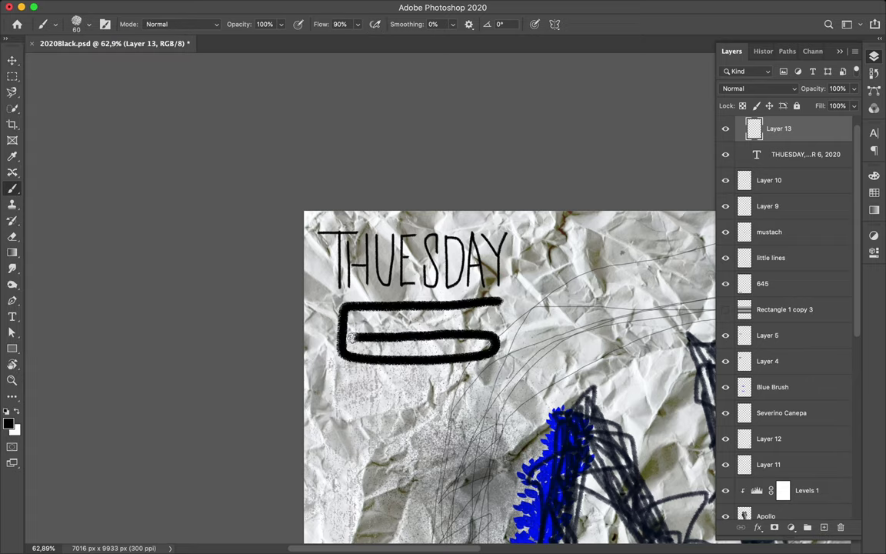
Switch back to the charcoal pencil and hand-write OCTOBER 2020 below the 6
{"action": "left_click", "coordinate": [88, 25]}
{"action": "left_click", "coordinate": [86, 362]}
{"action": "left_click", "coordinate": [86, 262]}
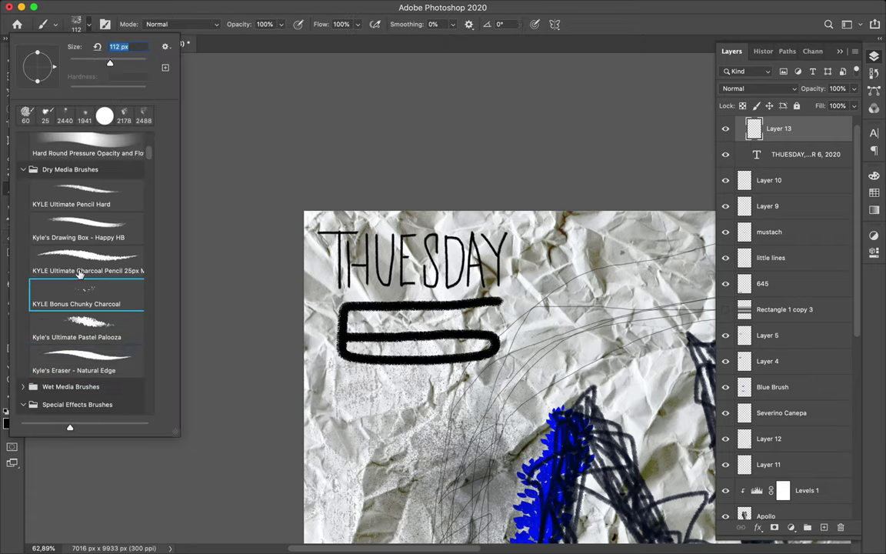
{"action": "key", "text": "Return"}
{"action": "mouse_move", "coordinate": [341, 375]}
{"action": "left_mouse_down"}
{"action": "mouse_move", "coordinate": [364, 392]}
{"action": "mouse_move", "coordinate": [341, 374]}
{"action": "mouse_move", "coordinate": [373, 392]}
{"action": "mouse_move", "coordinate": [420, 375]}
{"action": "left_mouse_up"}
{"action": "mouse_move", "coordinate": [409, 375]}
{"action": "left_mouse_down"}
{"action": "mouse_move", "coordinate": [409, 392]}
{"action": "mouse_move", "coordinate": [449, 392]}
{"action": "mouse_move", "coordinate": [429, 375]}
{"action": "mouse_move", "coordinate": [457, 392]}
{"action": "mouse_move", "coordinate": [504, 390]}
{"action": "mouse_move", "coordinate": [504, 374]}
{"action": "left_mouse_up"}
{"action": "mouse_move", "coordinate": [486, 382]}
{"action": "left_mouse_down"}
{"action": "mouse_move", "coordinate": [509, 392]}
{"action": "mouse_move", "coordinate": [510, 385]}
{"action": "left_mouse_up"}
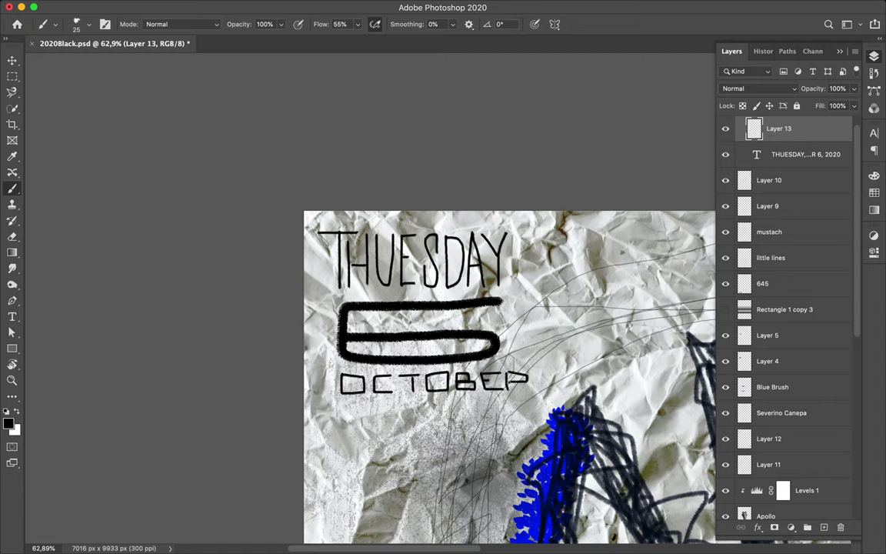
{"action": "mouse_move", "coordinate": [342, 406]}
{"action": "left_mouse_down"}
{"action": "mouse_move", "coordinate": [344, 432]}
{"action": "mouse_move", "coordinate": [377, 433]}
{"action": "mouse_move", "coordinate": [445, 400]}
{"action": "mouse_move", "coordinate": [467, 434]}
{"action": "mouse_move", "coordinate": [483, 434]}
{"action": "mouse_move", "coordinate": [474, 433]}
{"action": "left_mouse_up"}
{"action": "left_click_drag", "start_coordinate": [479, 406], "coordinate": [514, 432]}
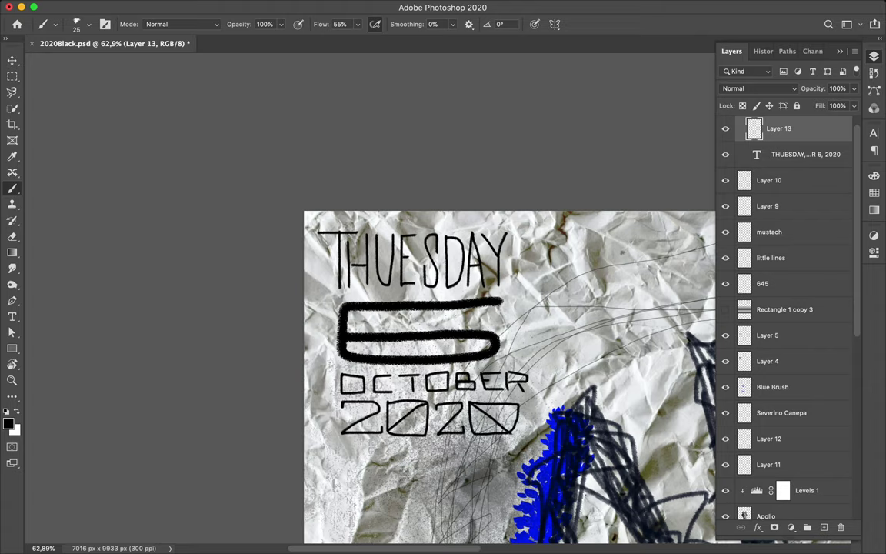
Fit the poster in view and remove the typed date text layer at the bottom
{"action": "key", "text": "ctrl+0"}
{"action": "key", "text": "v"}
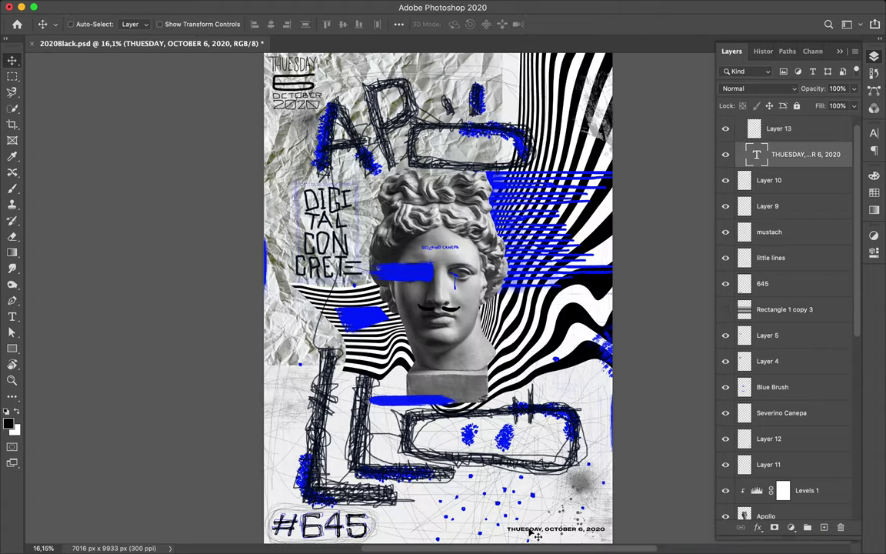
{"action": "key", "text": "ctrl+e"}
{"action": "scroll", "coordinate": [530, 534], "scroll_direction": "up", "scroll_amount": 3}
Hand-write HAVE FUN at the bottom right with the charcoal pencil brush, then save
{"action": "scroll", "coordinate": [484, 404], "scroll_direction": "down", "scroll_amount": 2}
{"action": "key", "text": "b"}
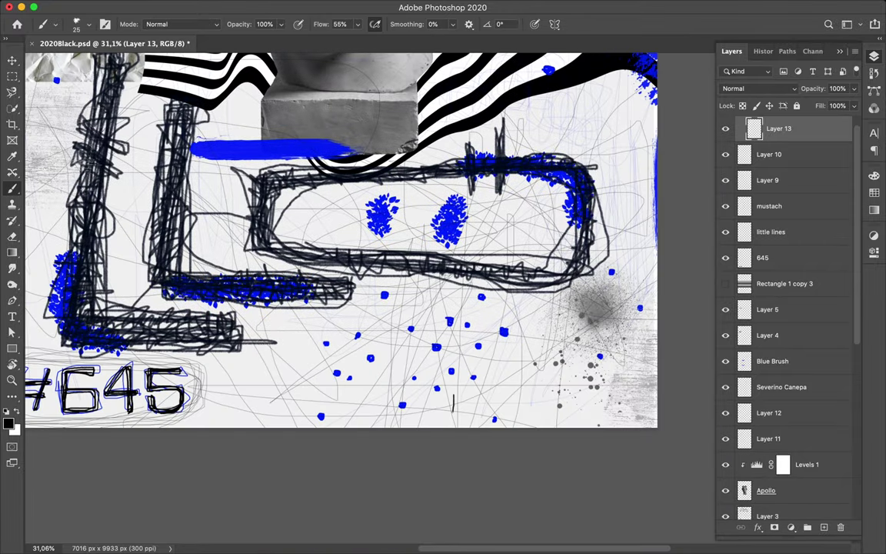
{"action": "mouse_move", "coordinate": [469, 398]}
{"action": "left_mouse_down"}
{"action": "mouse_move", "coordinate": [476, 412]}
{"action": "mouse_move", "coordinate": [487, 393]}
{"action": "mouse_move", "coordinate": [501, 412]}
{"action": "left_mouse_up"}
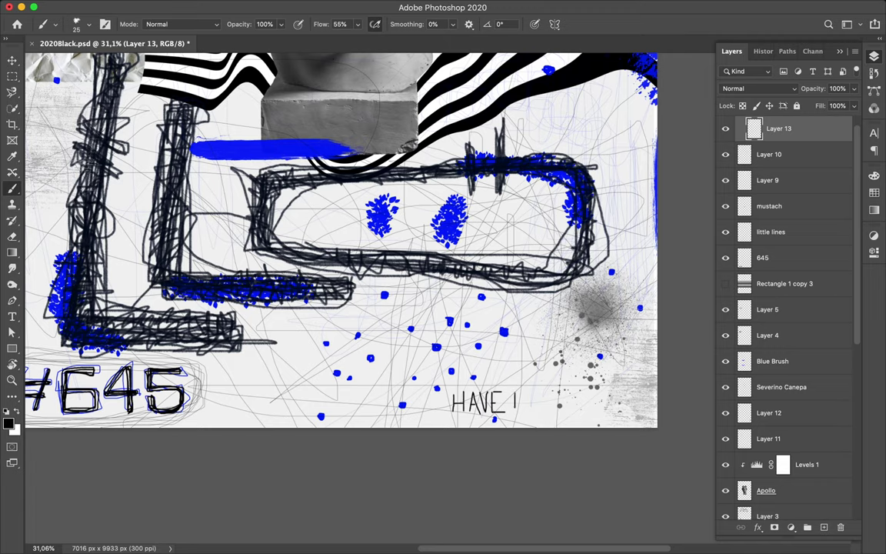
{"action": "left_click_drag", "start_coordinate": [542, 392], "coordinate": [554, 391]}
{"action": "key", "text": "ctrl+s"}
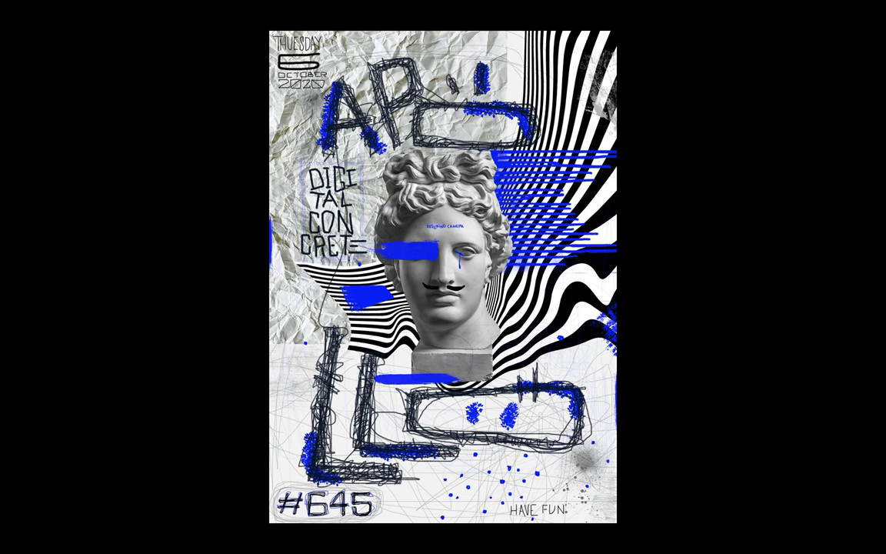